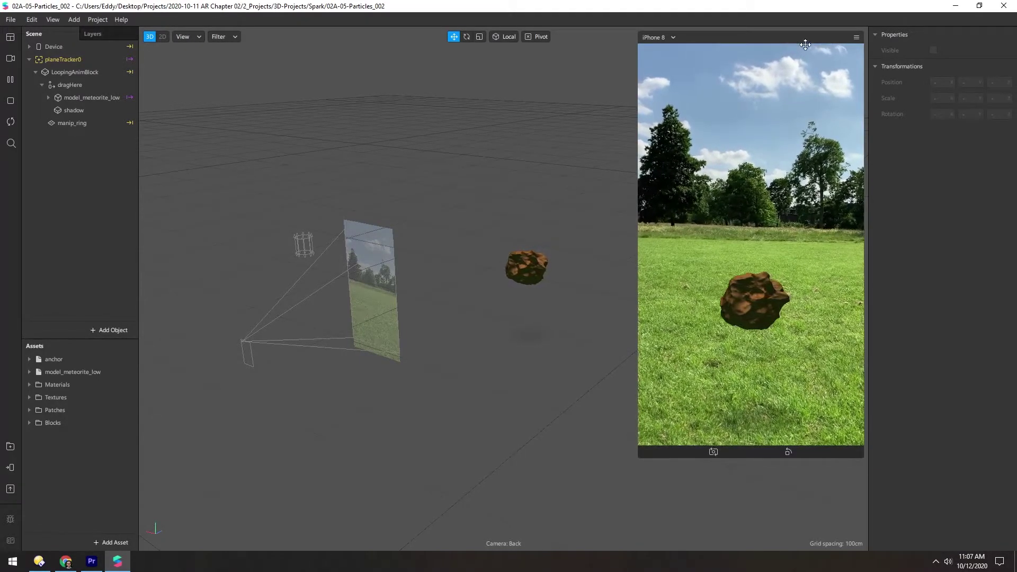
- Dock the simulator preview as a wide right-hand column beside the viewport
left_click(857, 37)
left_click(895, 118)
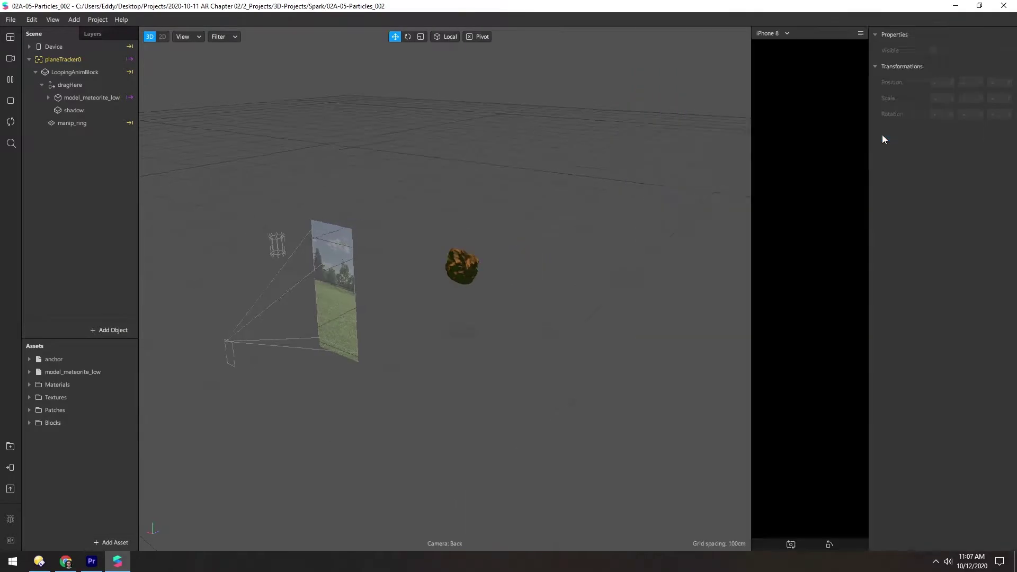
left_click_drag(750, 131, 671, 132)
- Orbit the viewport and select dragHere to show its properties
scroll(463, 281, "up", 3)
left_click_drag(468, 273, 516, 253)
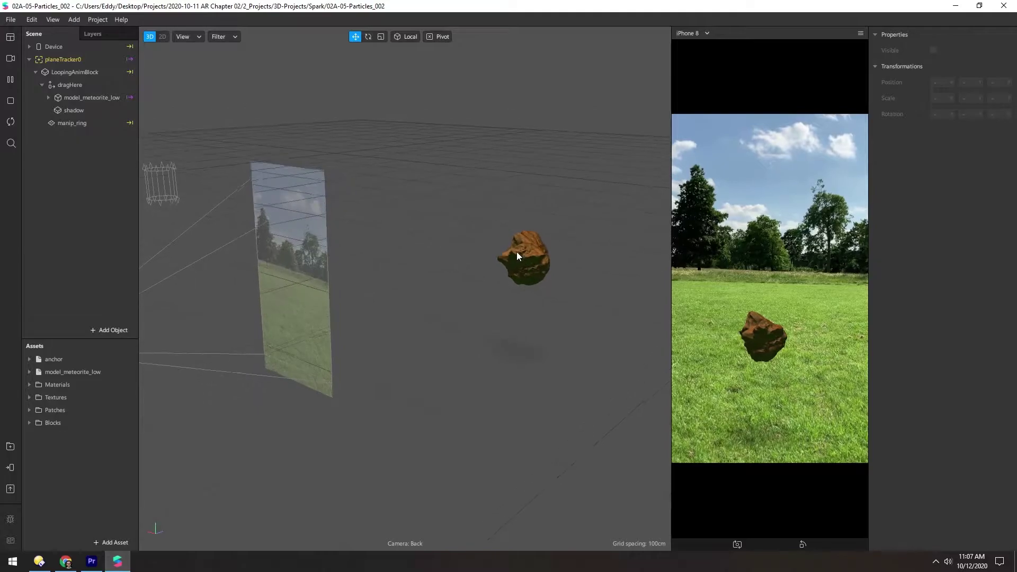
left_click(63, 86)
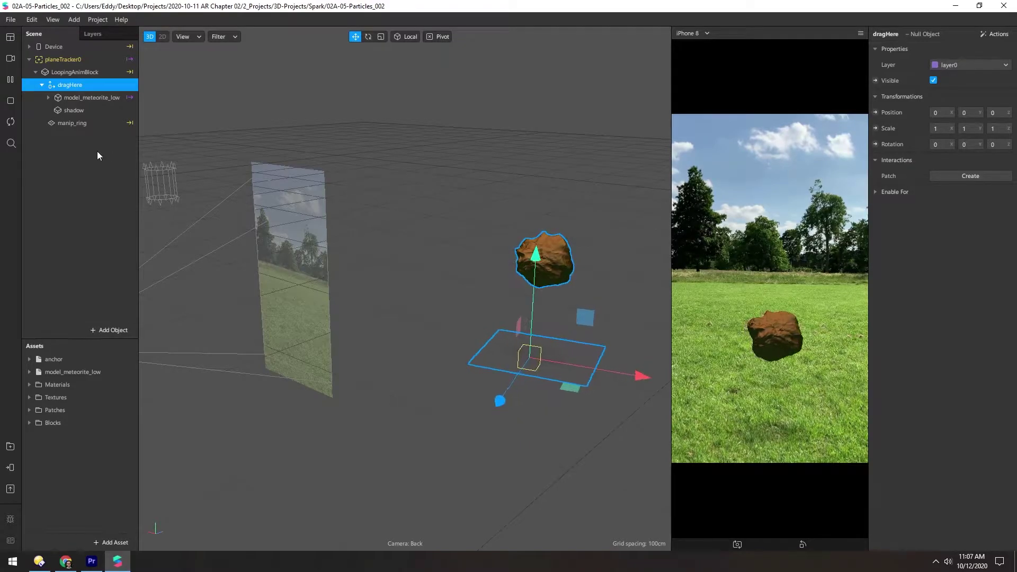
- Add a null object named 'particles' under dragHere, placed above model_meteorite_low
right_click(77, 85)
mouse_move(112, 93)
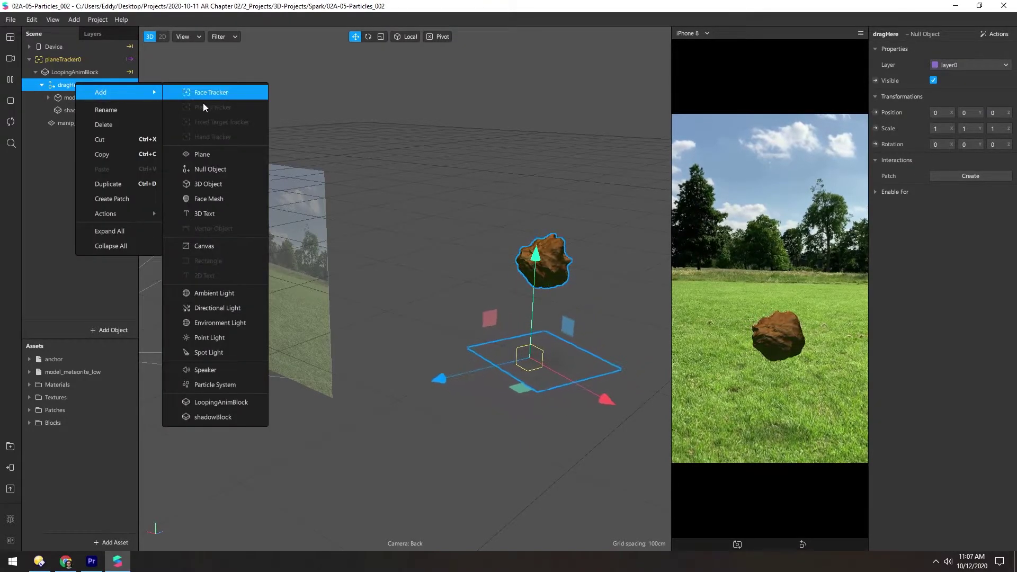
left_click(219, 167)
double_click(78, 125)
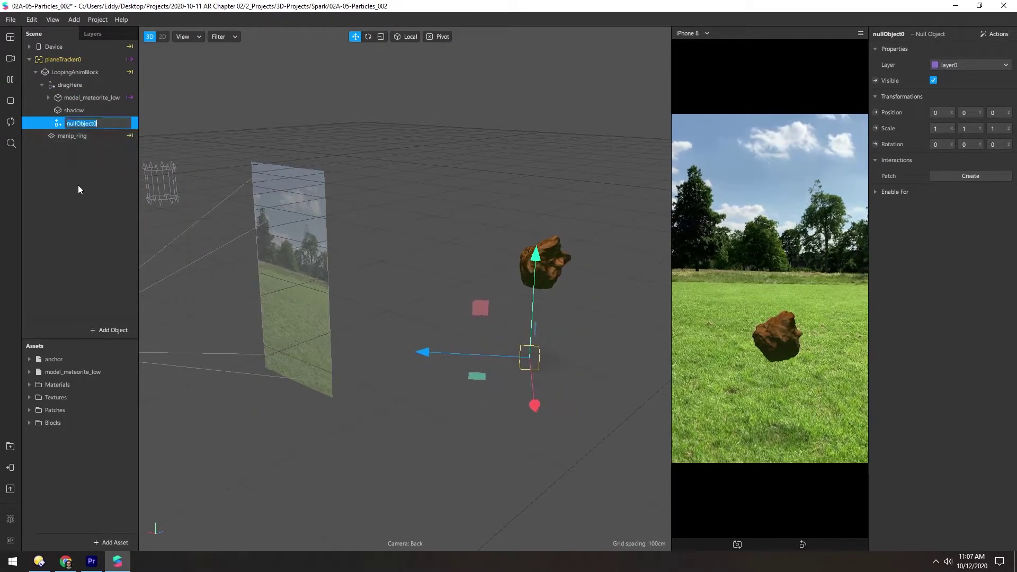
type("particles")
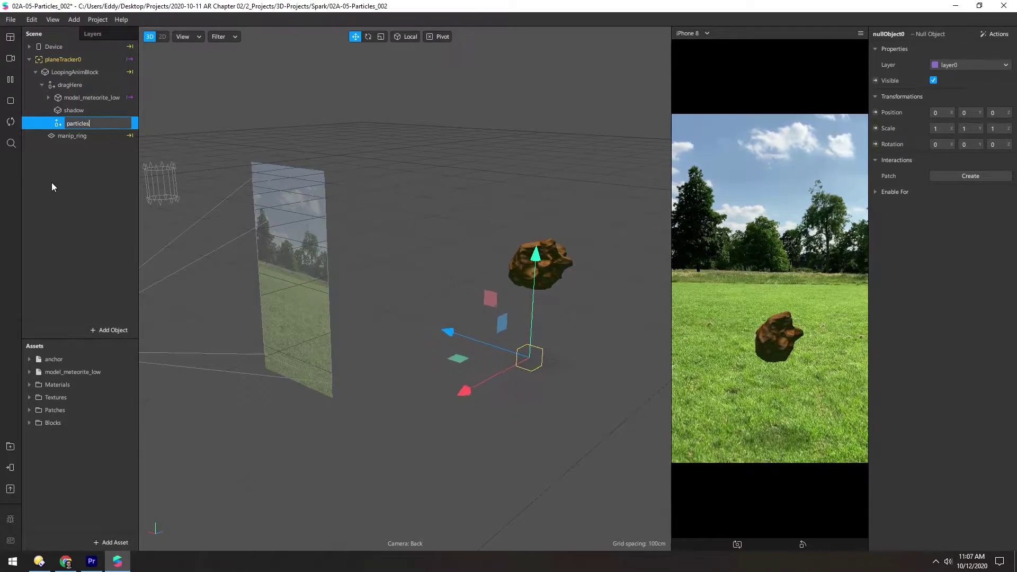
key("Return")
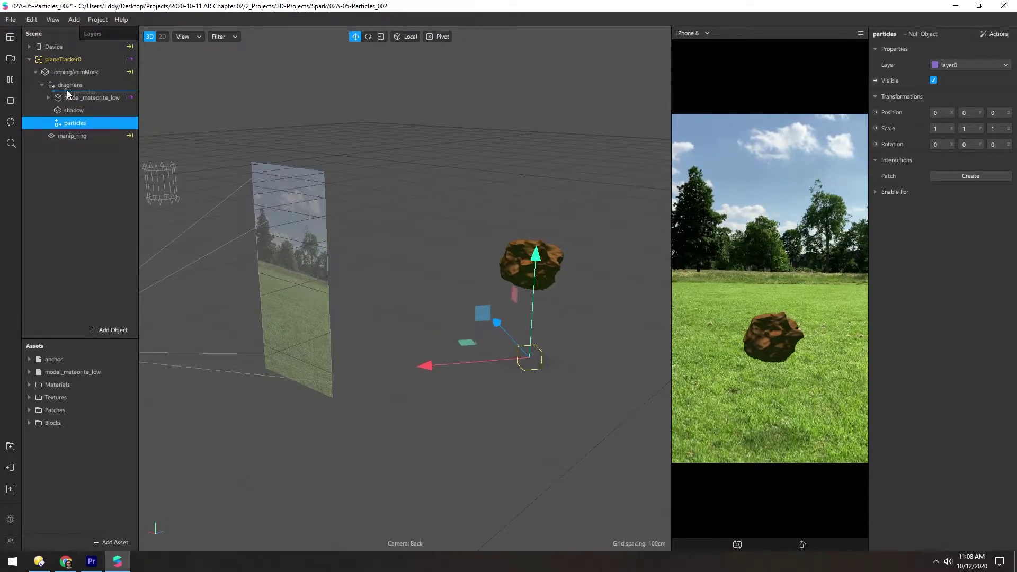
left_click_drag(67, 90, 67, 91)
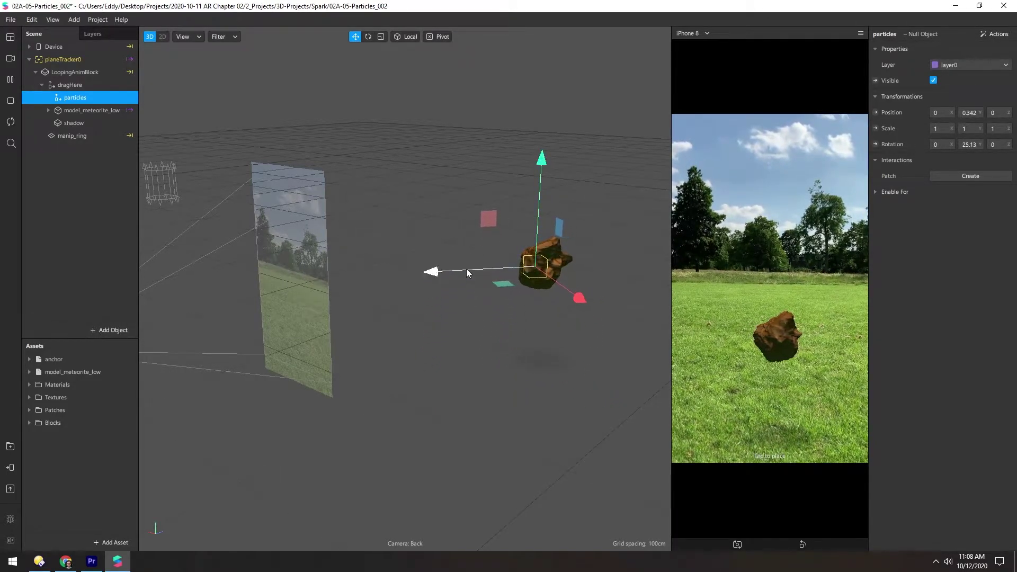
- Frame the meteorite, pause playback and orbit to a level view
key("f")
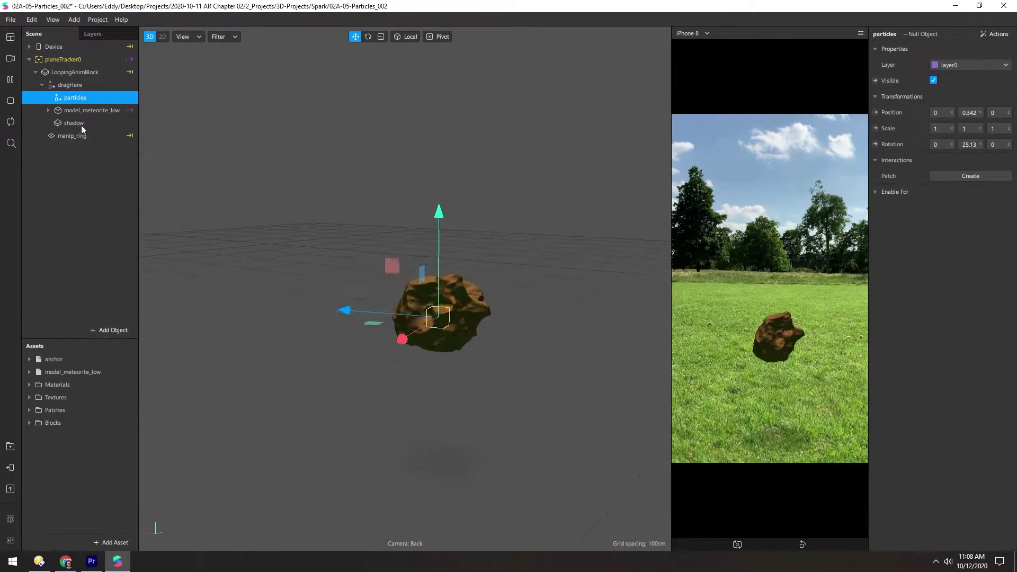
left_click(11, 79)
left_click_drag(402, 332, 358, 274)
scroll(402, 268, "up", 5)
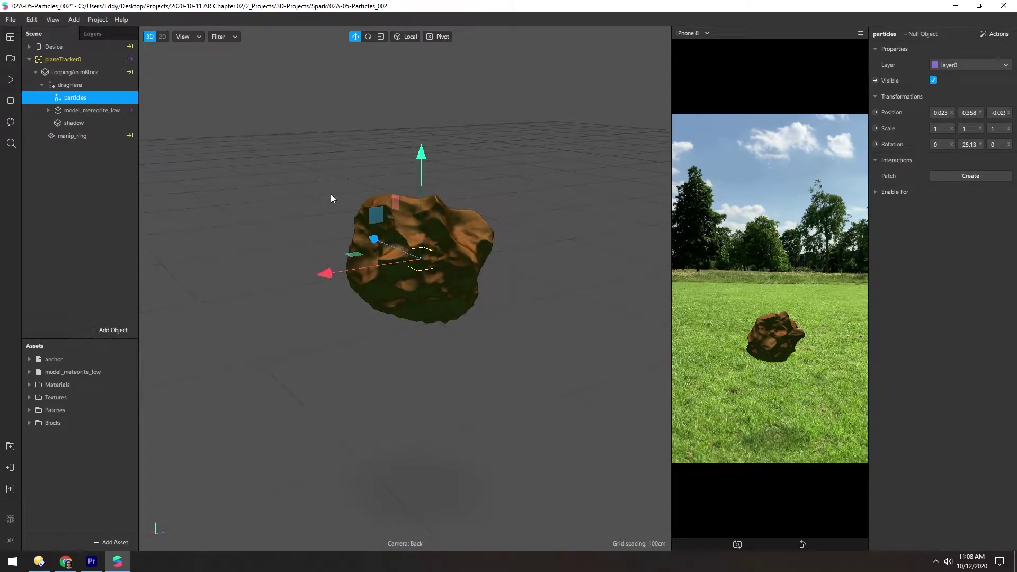
- Add a particle system emitter0 under particles and orbit to view it
right_click(77, 101)
mouse_move(158, 111)
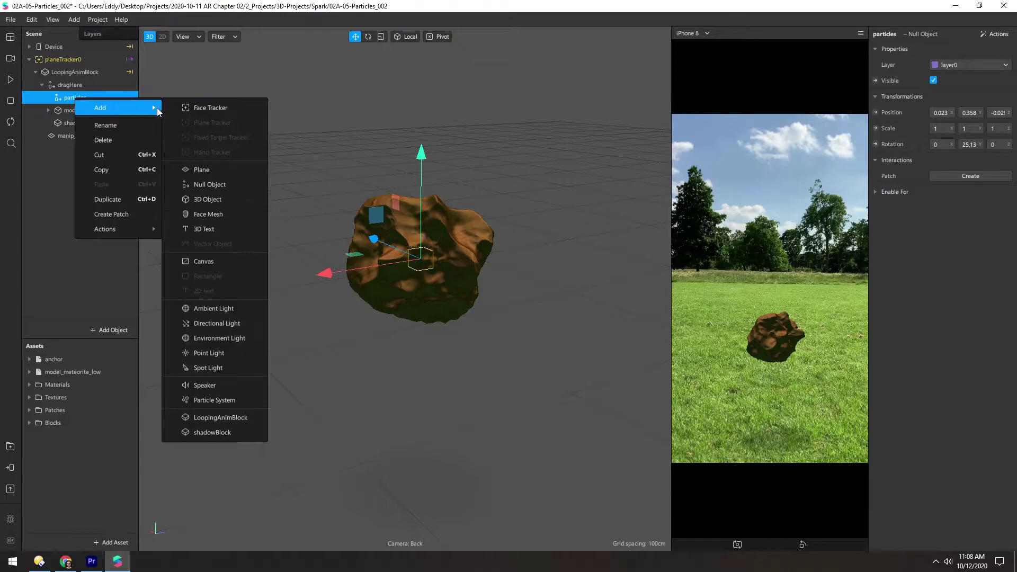
left_click(211, 403)
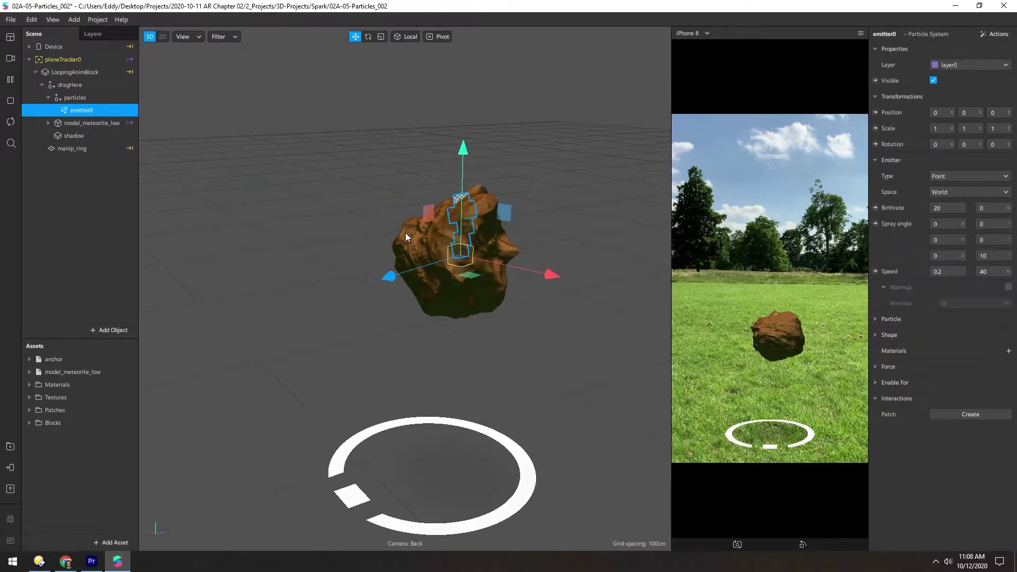
left_click_drag(405, 234, 512, 244)
left_click_drag(444, 254, 445, 228)
scroll(444, 212, "up", 5)
right_click_drag(444, 212, 402, 238)
scroll(401, 238, "down", 5)
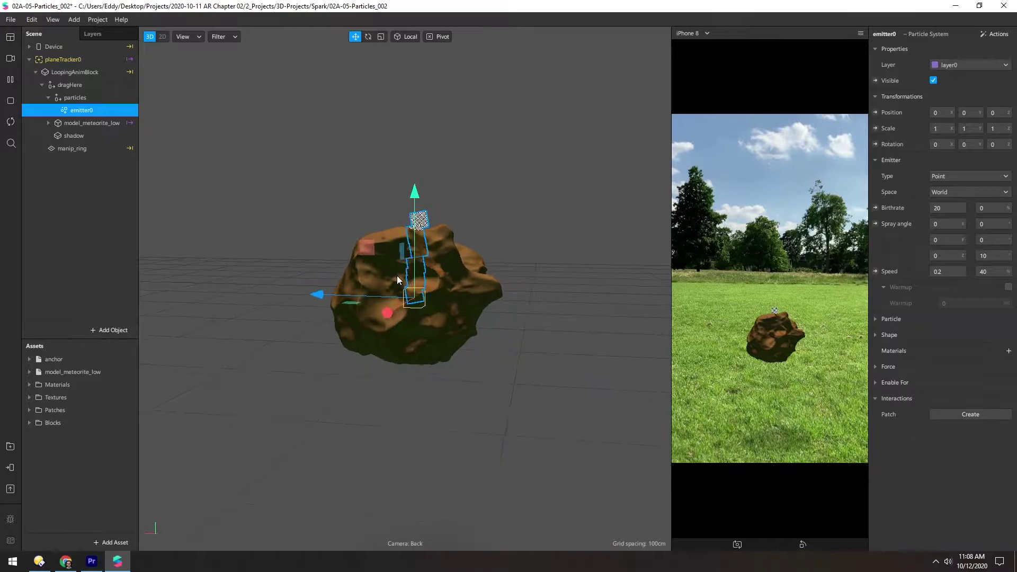
right_click_drag(396, 275, 440, 271)
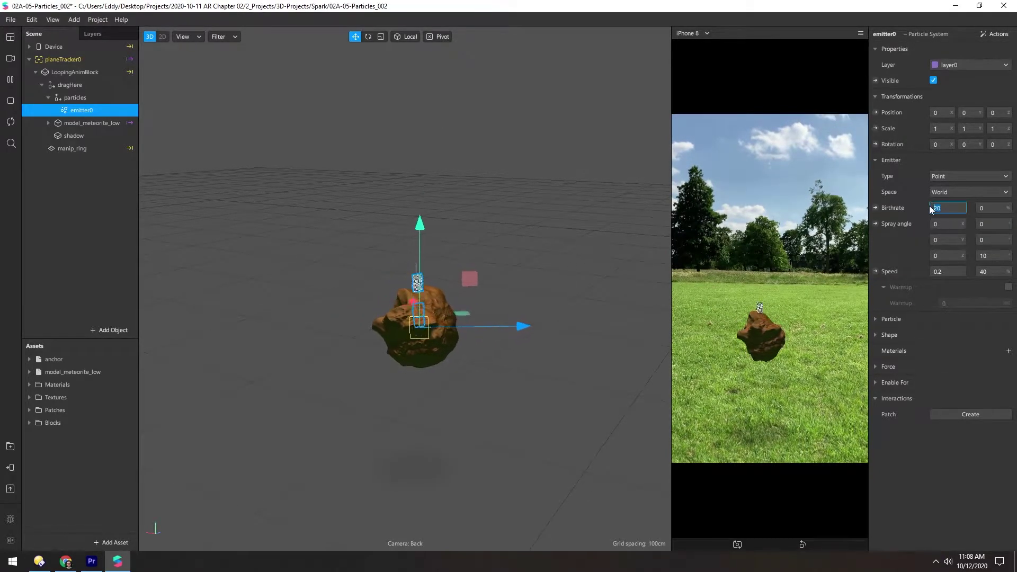
- Set emitter0's birthrate 50, spray Z variance 0, speed 0.5 and speed variance 10
type("50")
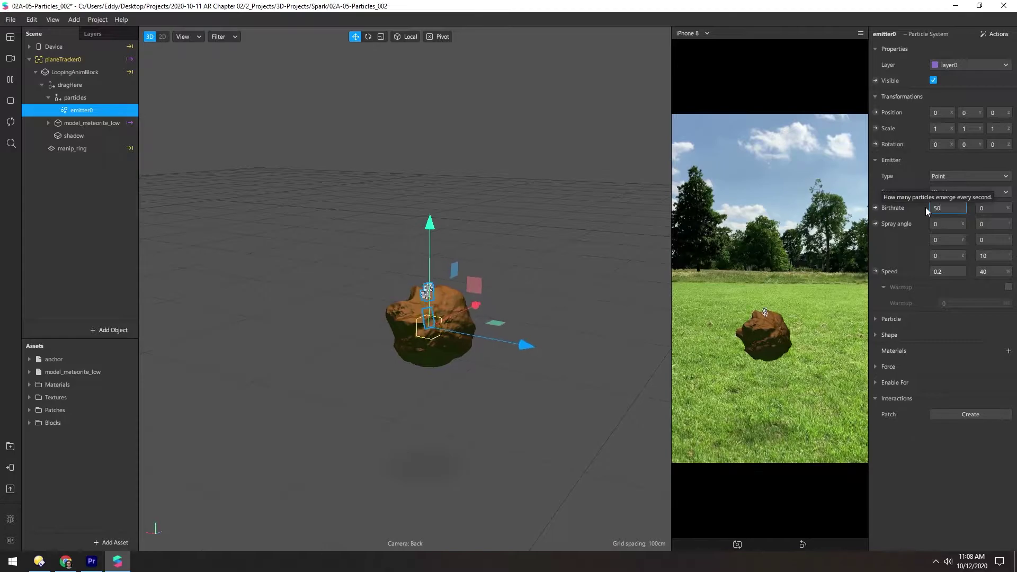
left_click(985, 255)
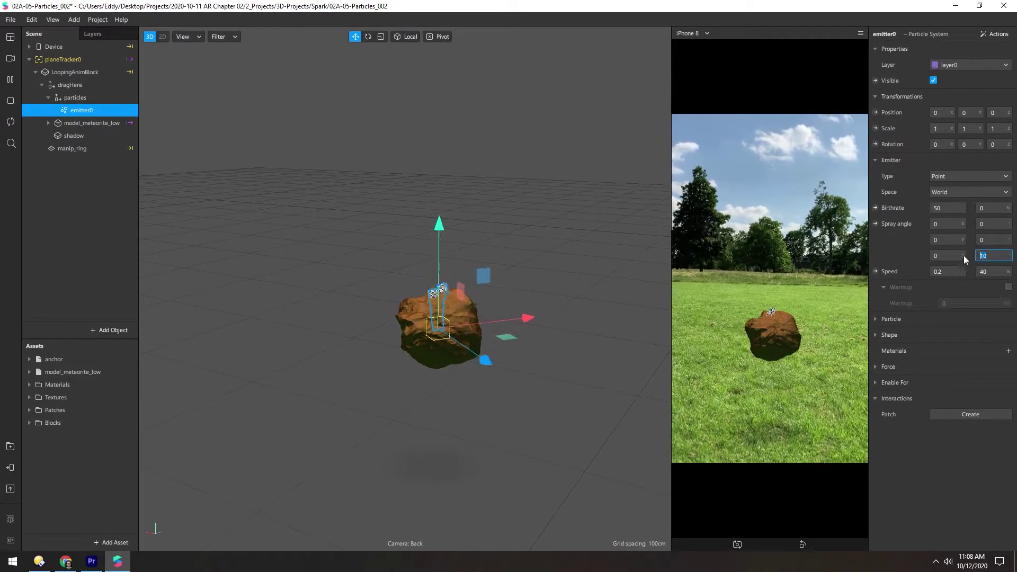
type("0")
key("Return")
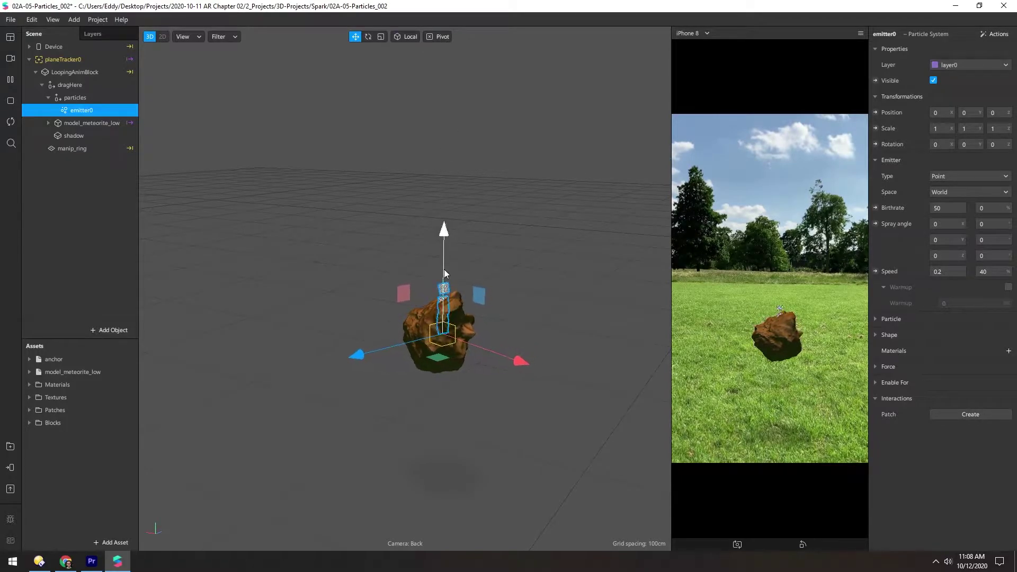
left_click(943, 271)
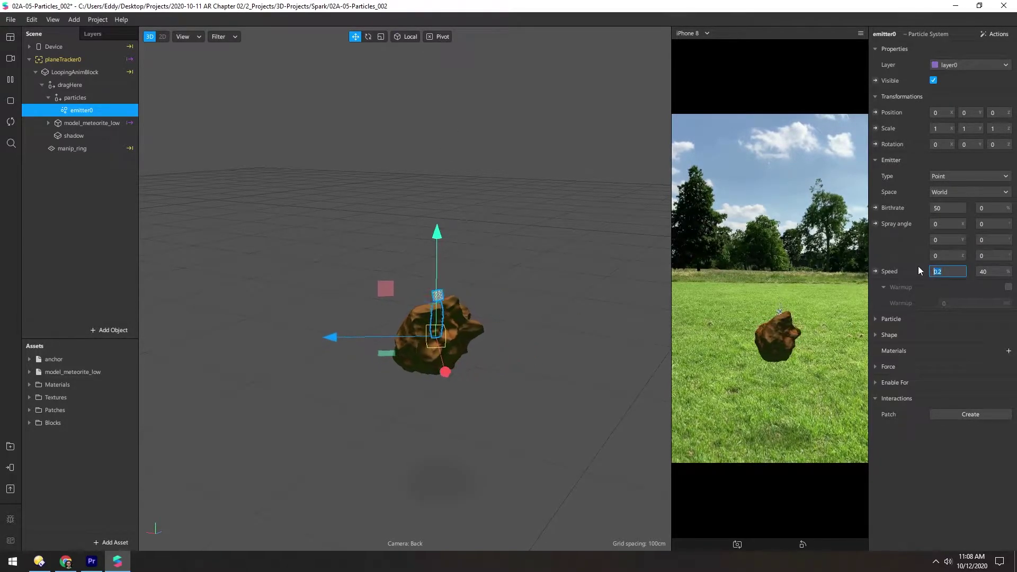
type("0.5")
key("Return")
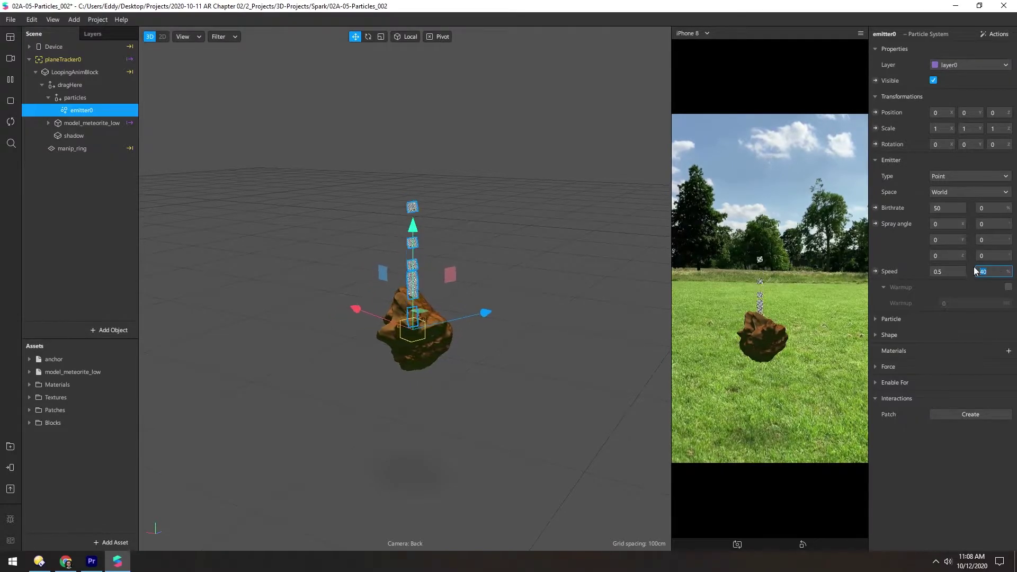
type("10")
key("Return")
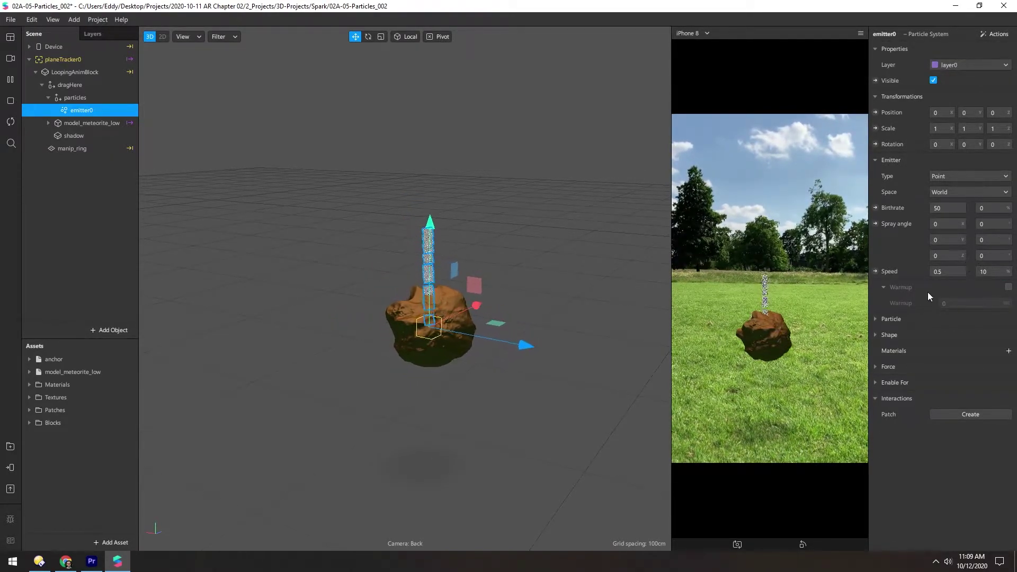
- Set the particle Scale to 0.06
left_click(877, 320)
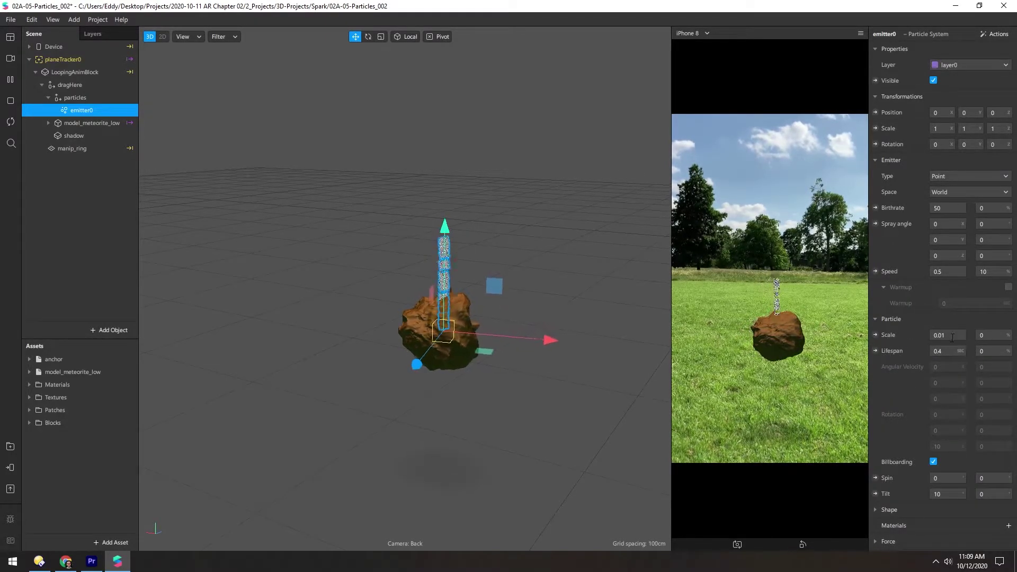
scroll(952, 338, "up", 4)
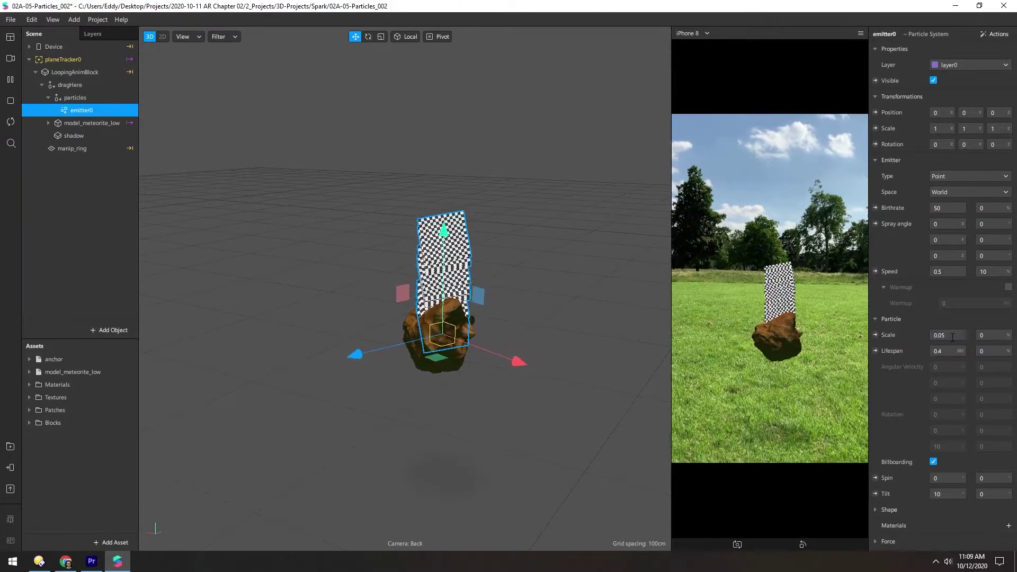
left_click(954, 335)
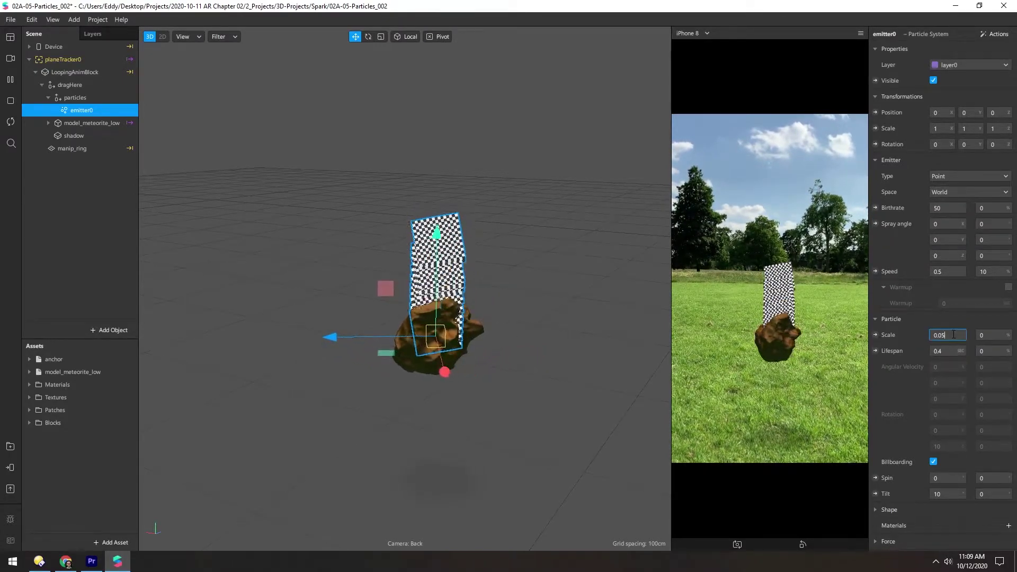
scroll(953, 334, "up", 1)
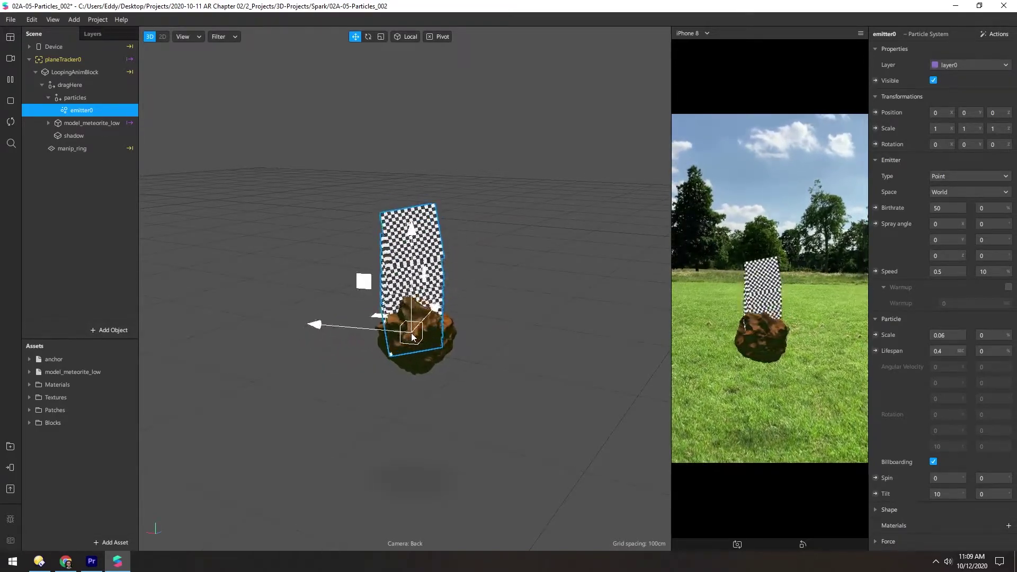
- Change the emitter type to Ring with radius variance 0.05
left_click(944, 176)
left_click(952, 210)
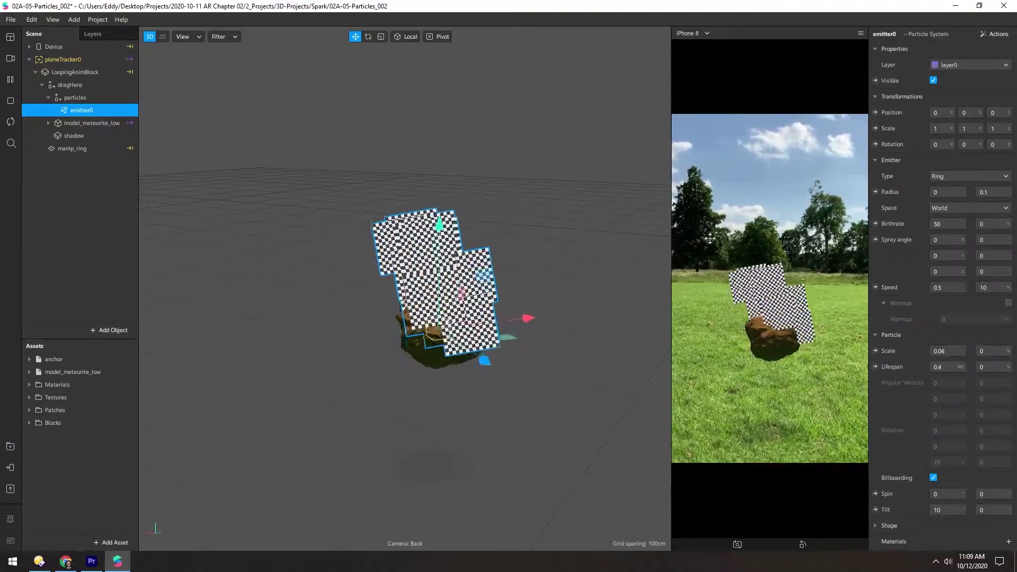
left_click(994, 193)
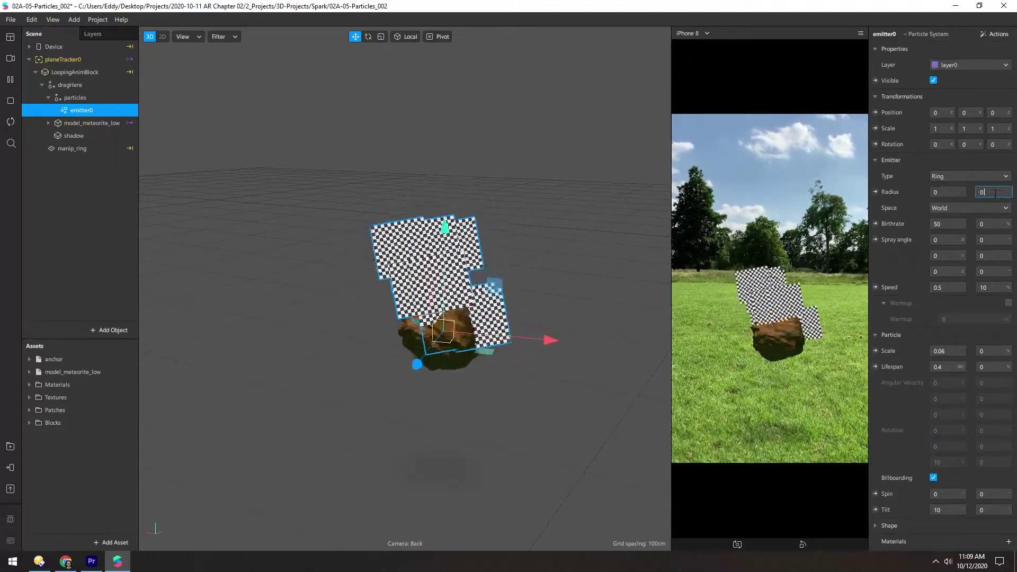
type("0.05")
key("Return")
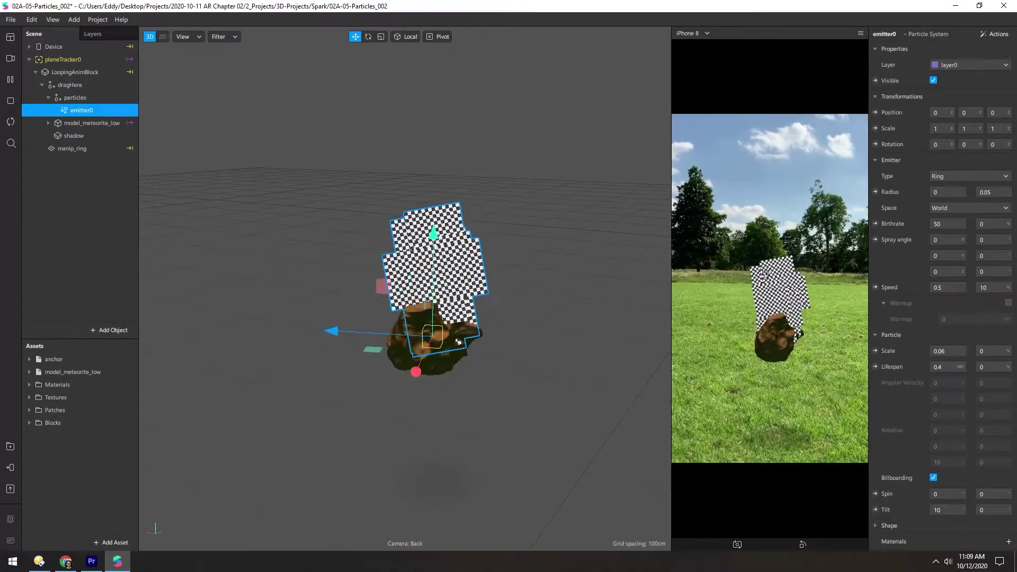
- Create a new emitter material named mat_meteoriteTail
scroll(898, 456, "down", 2)
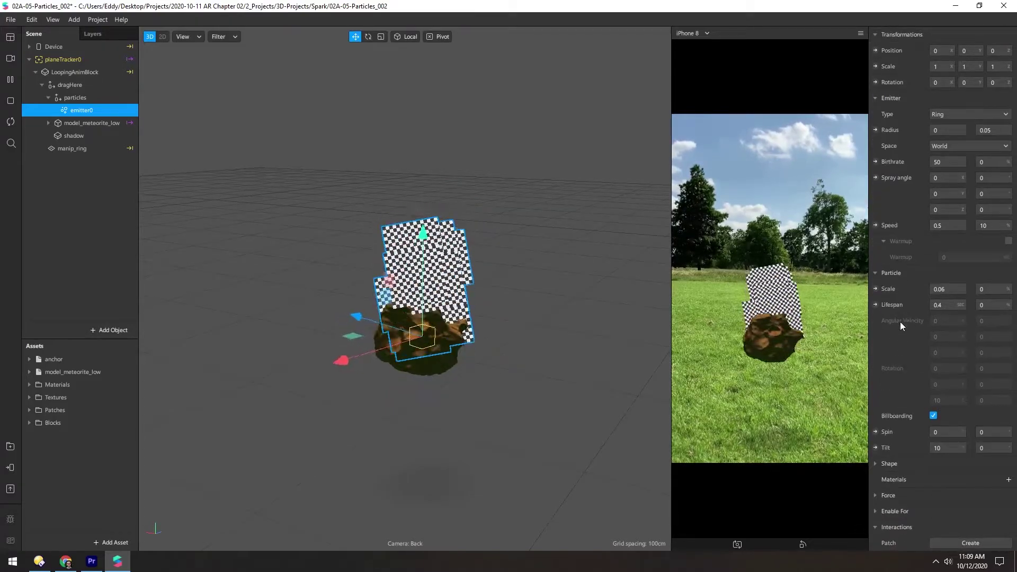
left_click(1009, 480)
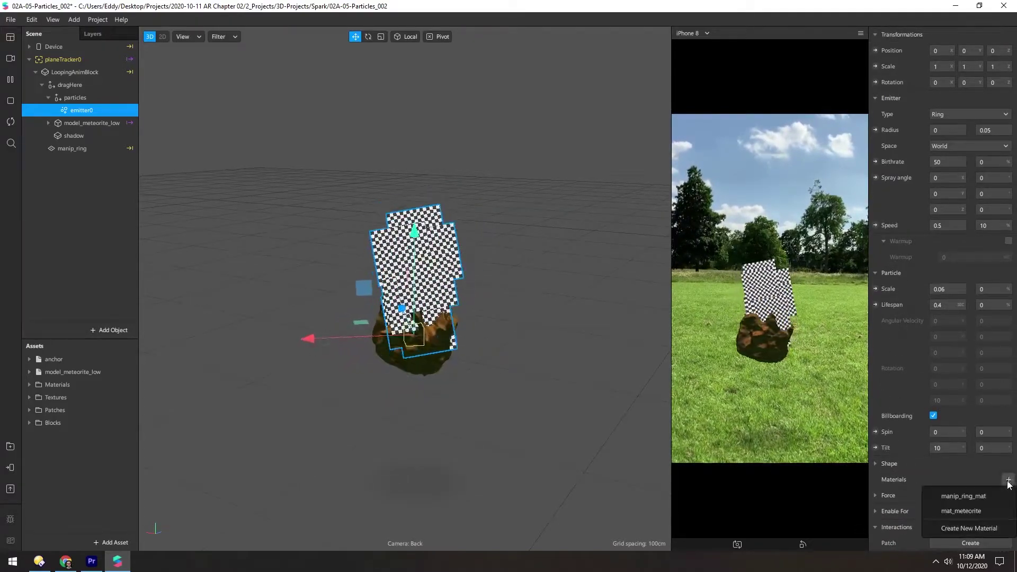
left_click(965, 529)
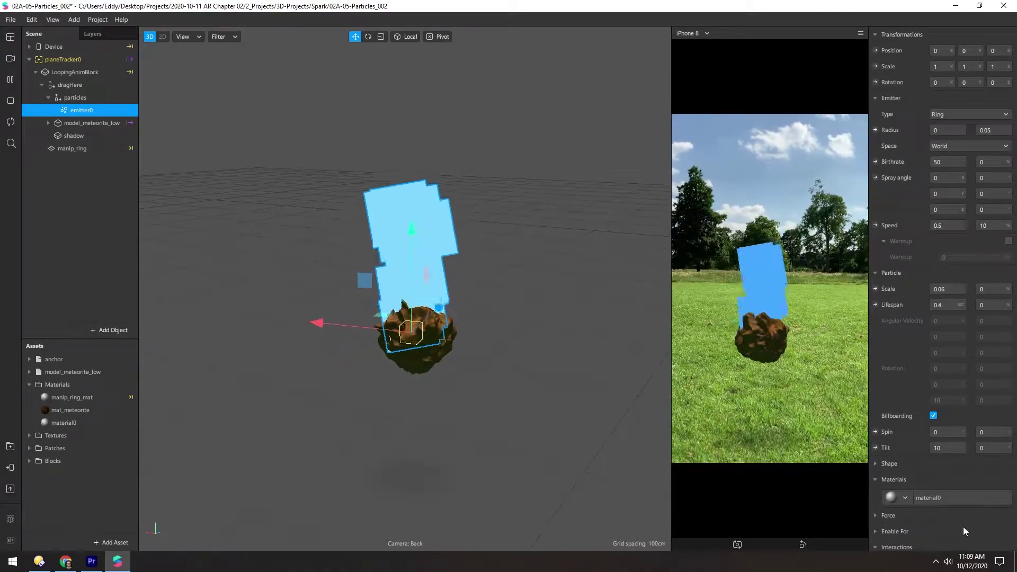
left_click(930, 498)
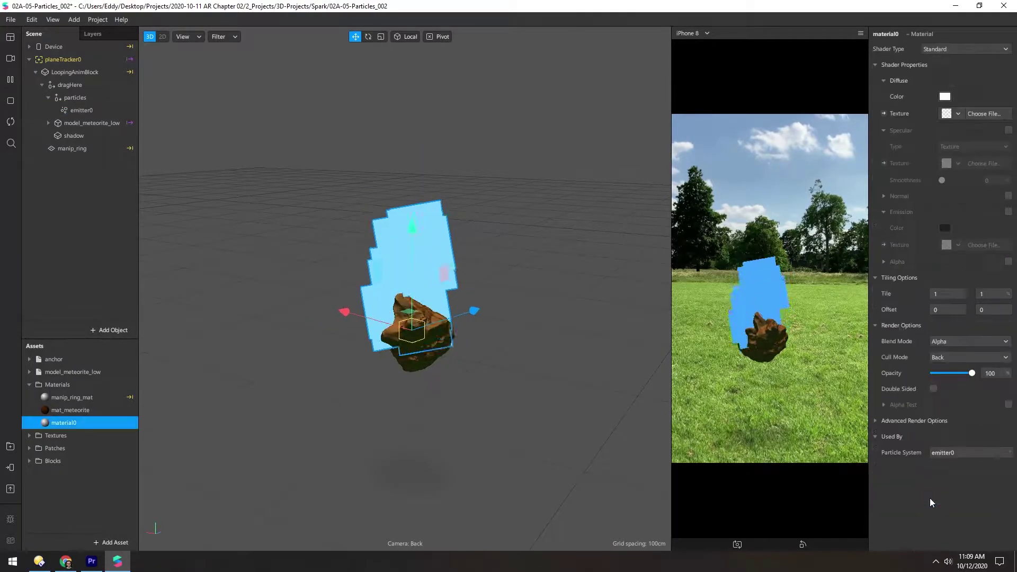
double_click(888, 34)
type("mat_")
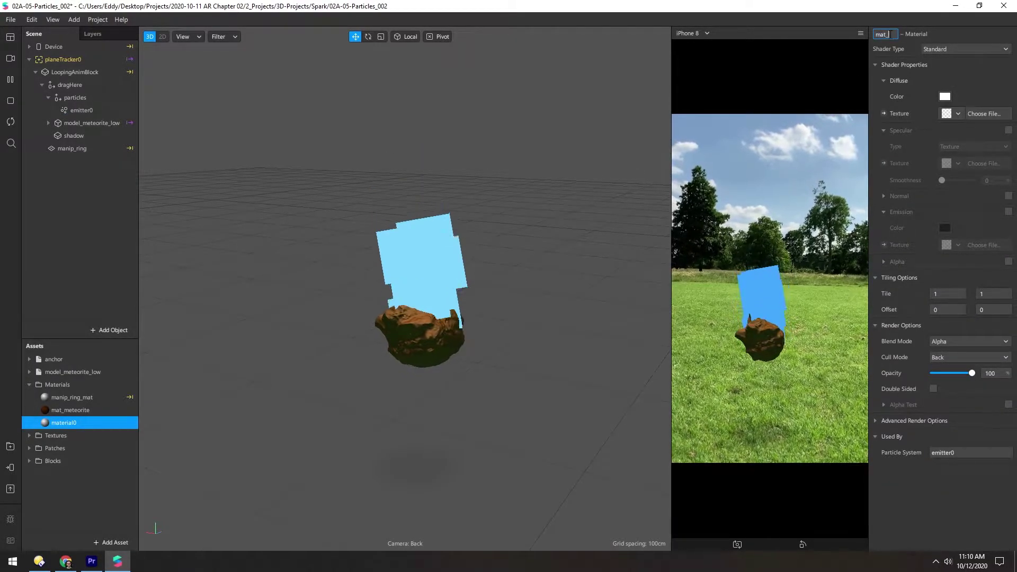
type("meteorite")
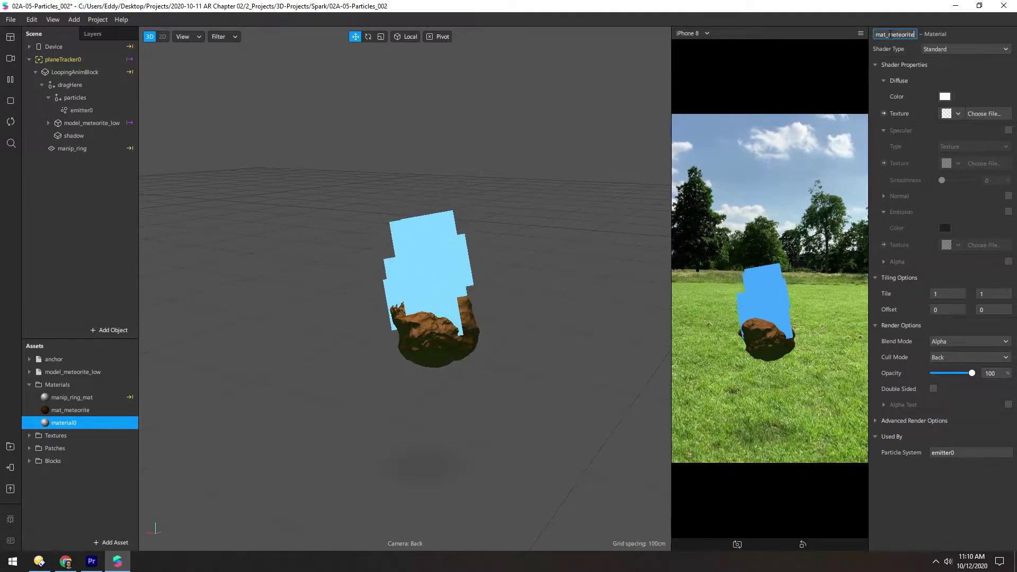
type("T")
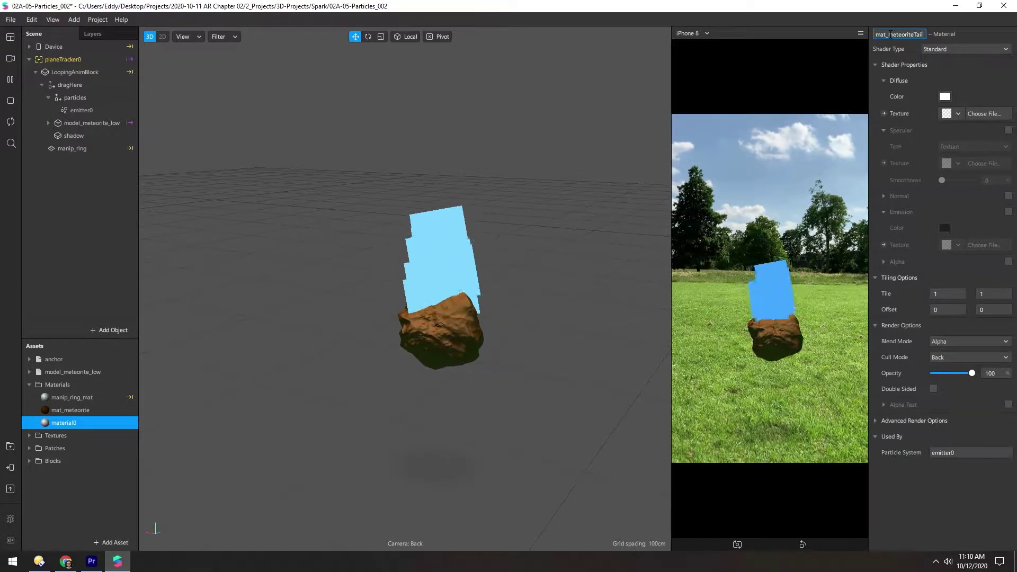
type("ail")
key("Return")
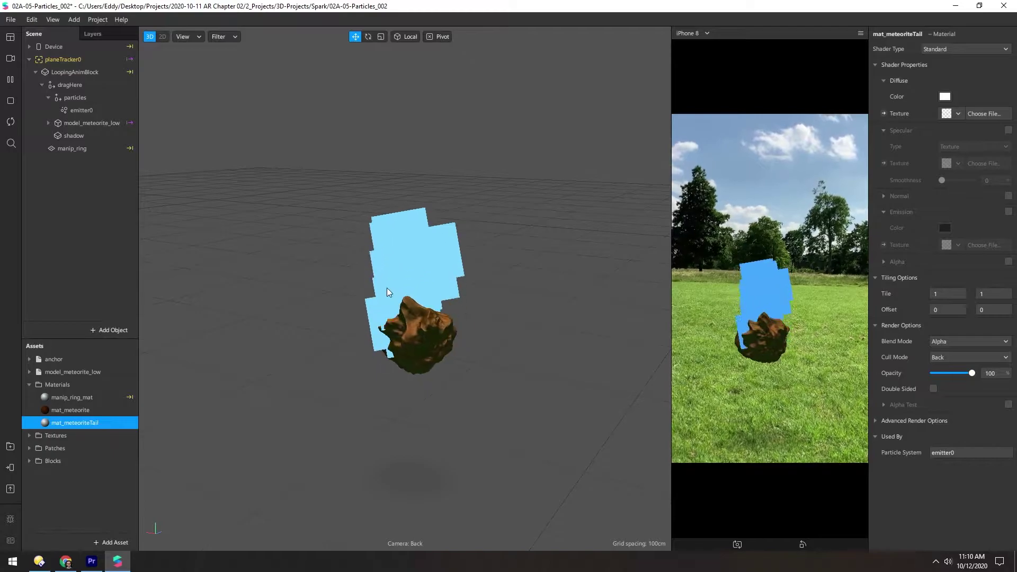
- Set mat_meteoriteTail's Shader Type to Flat, turning the particles white
scroll(364, 263, "down", 5)
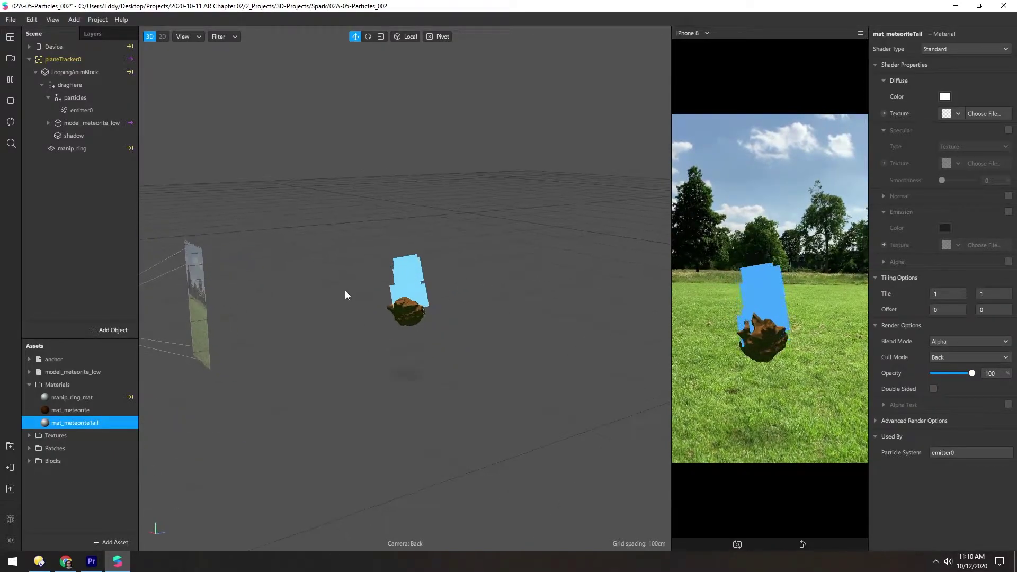
middle_click_drag(345, 292, 425, 300)
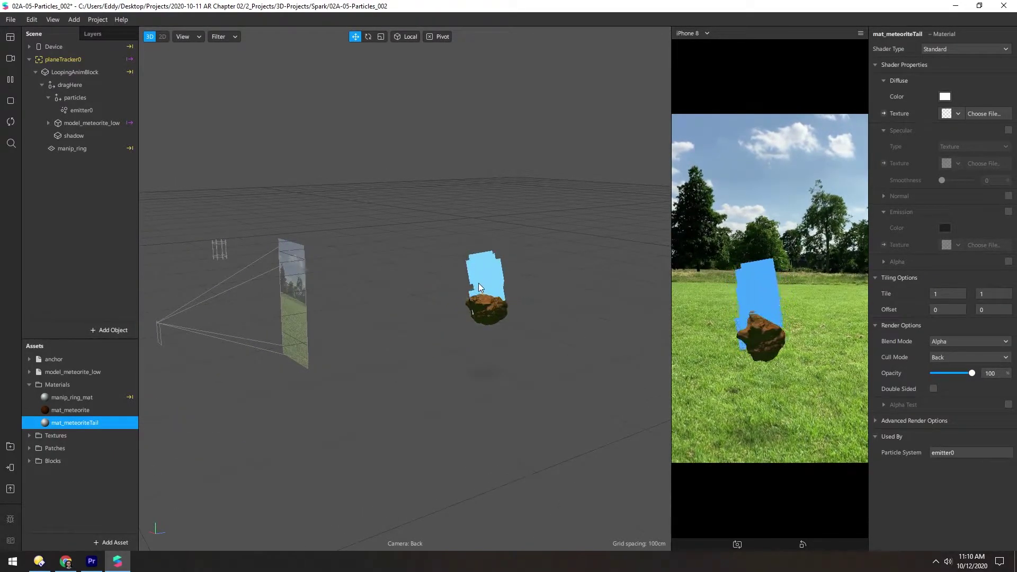
middle_click_drag(479, 283, 461, 132)
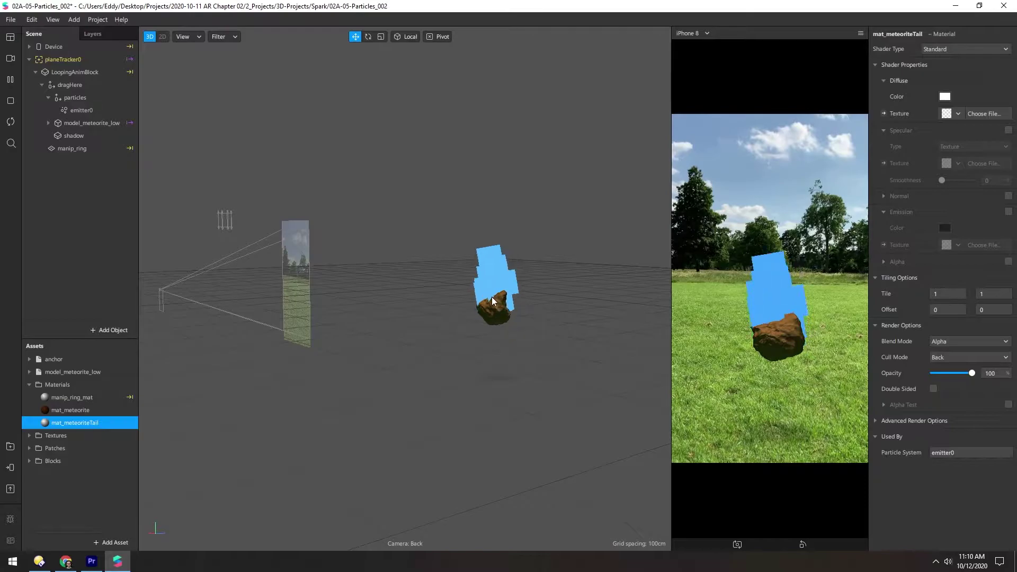
middle_click_drag(491, 301, 466, 318)
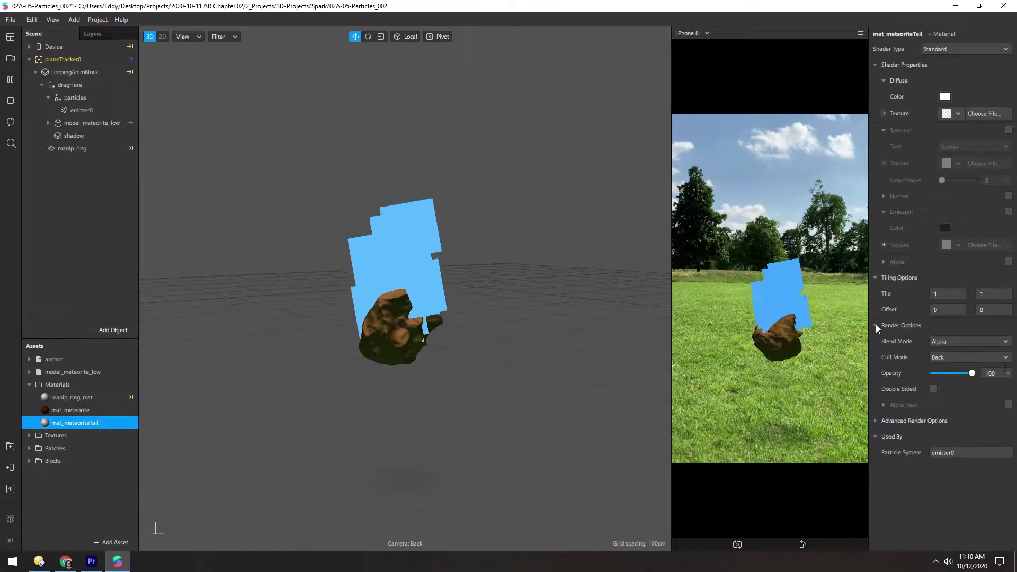
middle_click_drag(368, 260, 271, 244)
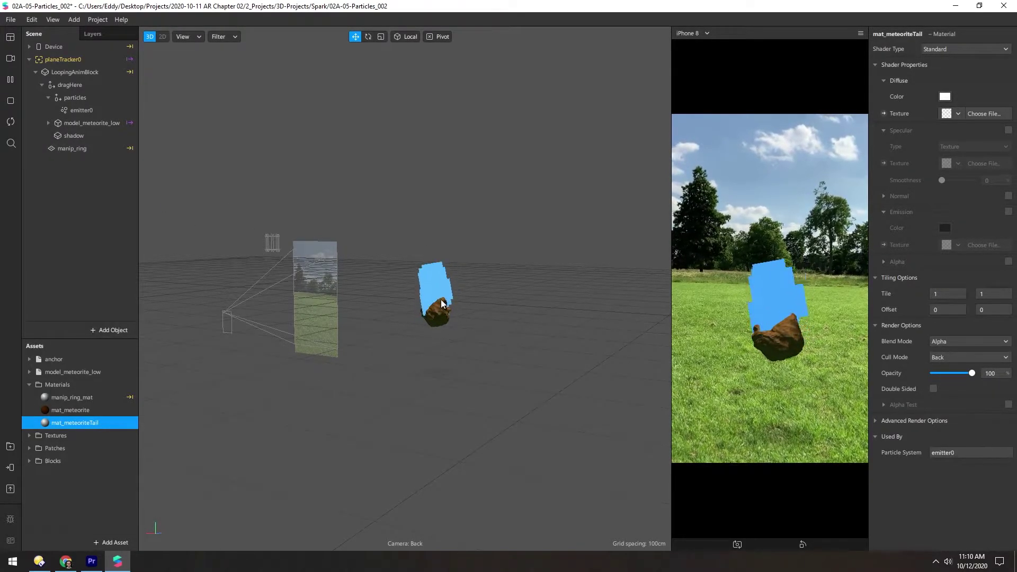
scroll(441, 300, "up", 5)
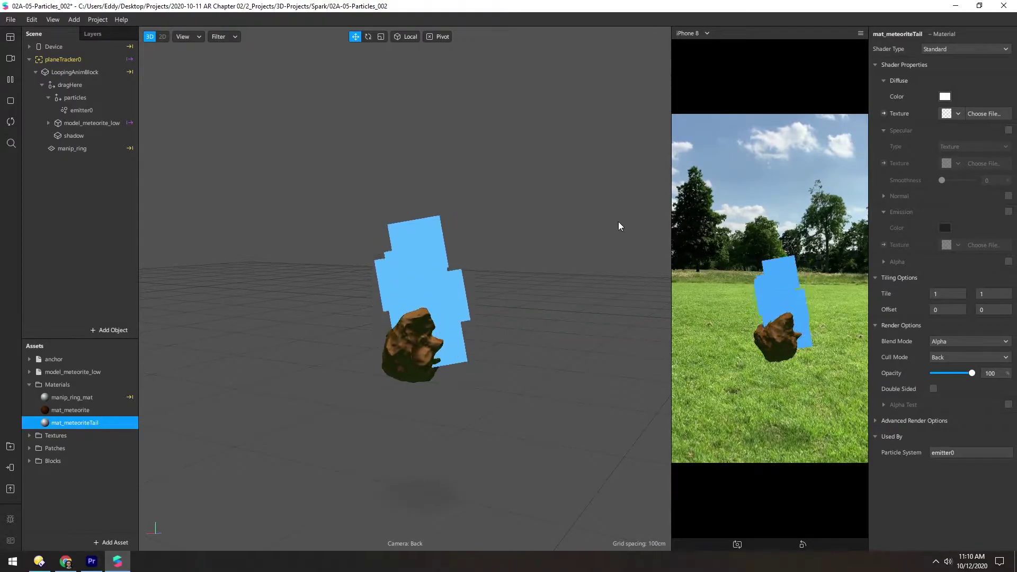
left_click(946, 49)
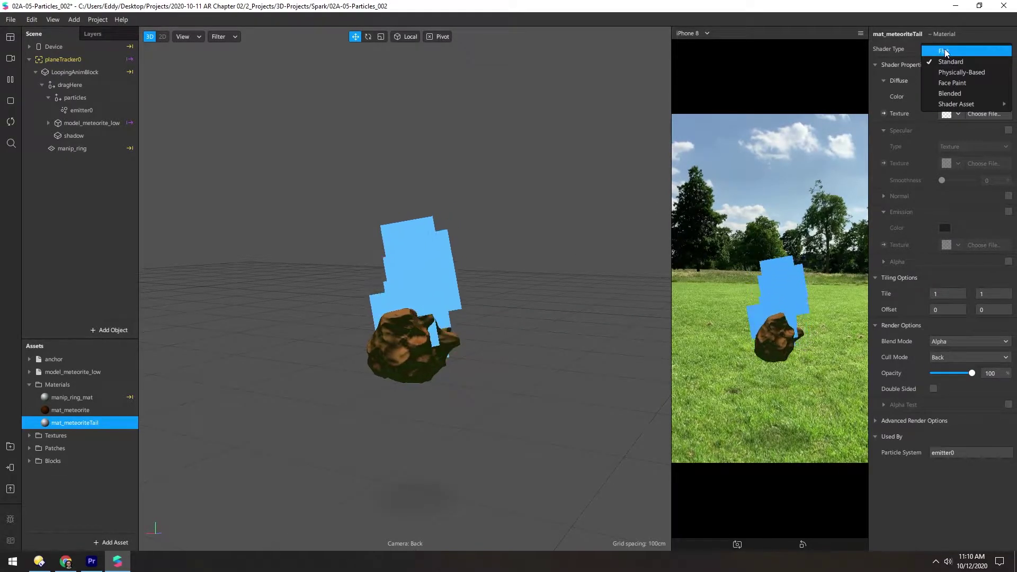
left_click(945, 49)
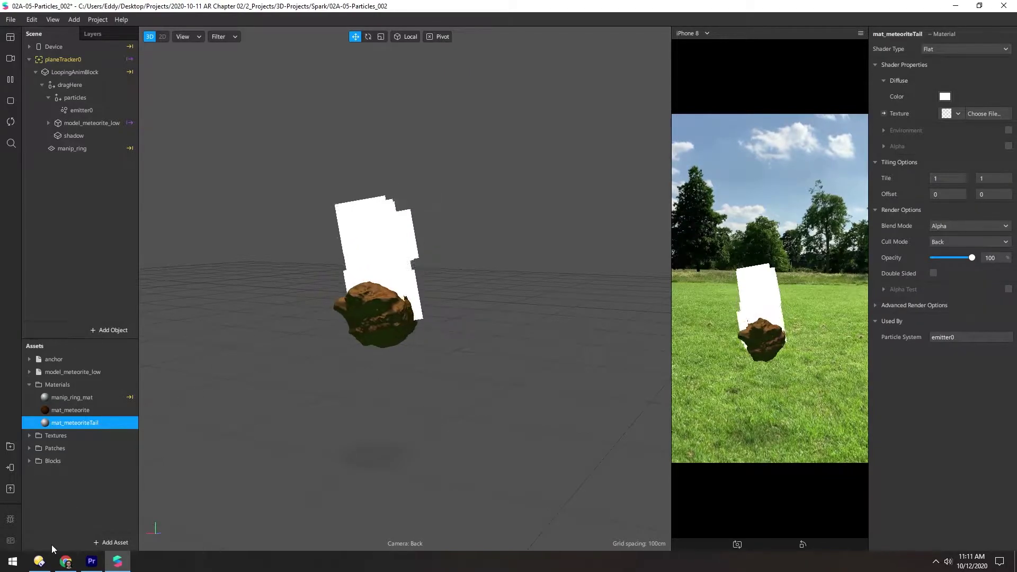
- Import tex_smoke.png from D:\Assets\Spark AR\Textures into the project's assets via Directory Opus
left_click(40, 562)
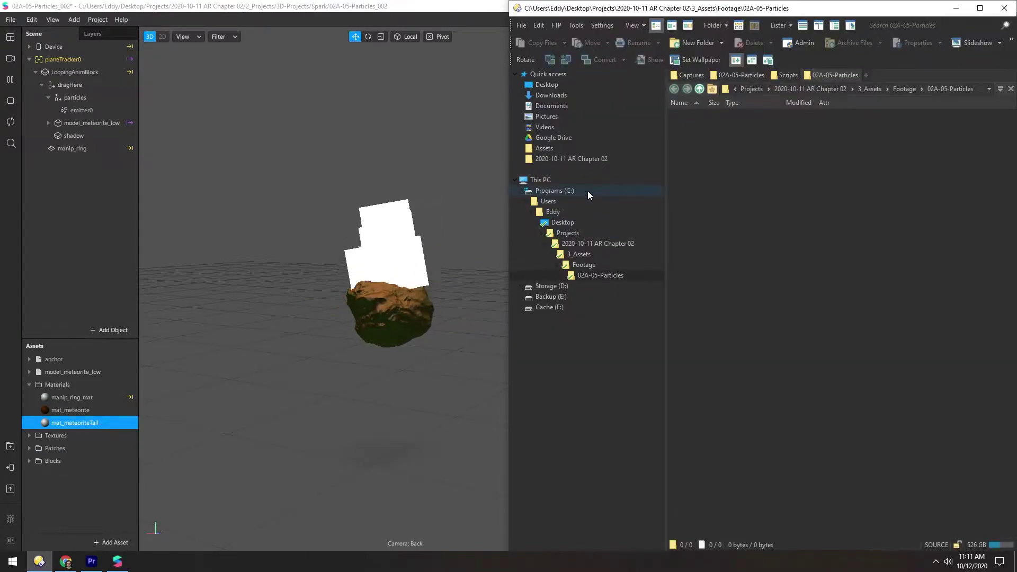
left_click(583, 147)
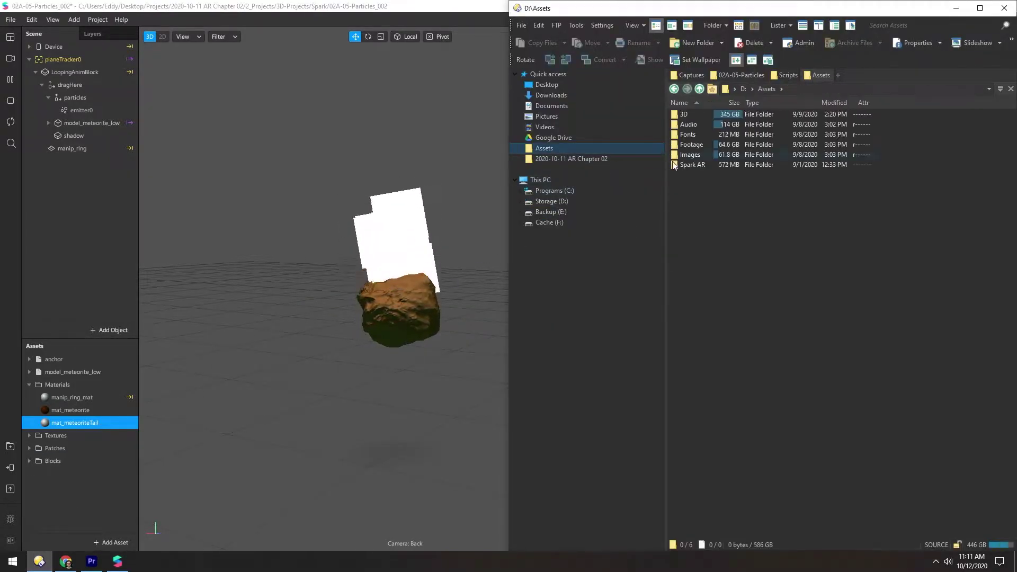
double_click(677, 154)
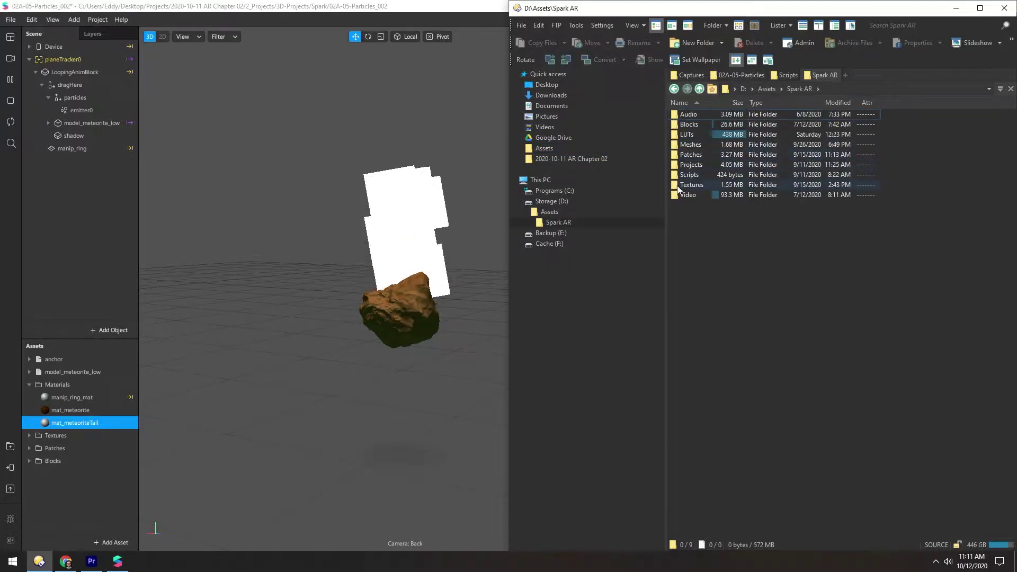
double_click(678, 185)
scroll(676, 183, "up", 2, "ctrl")
left_click(689, 430)
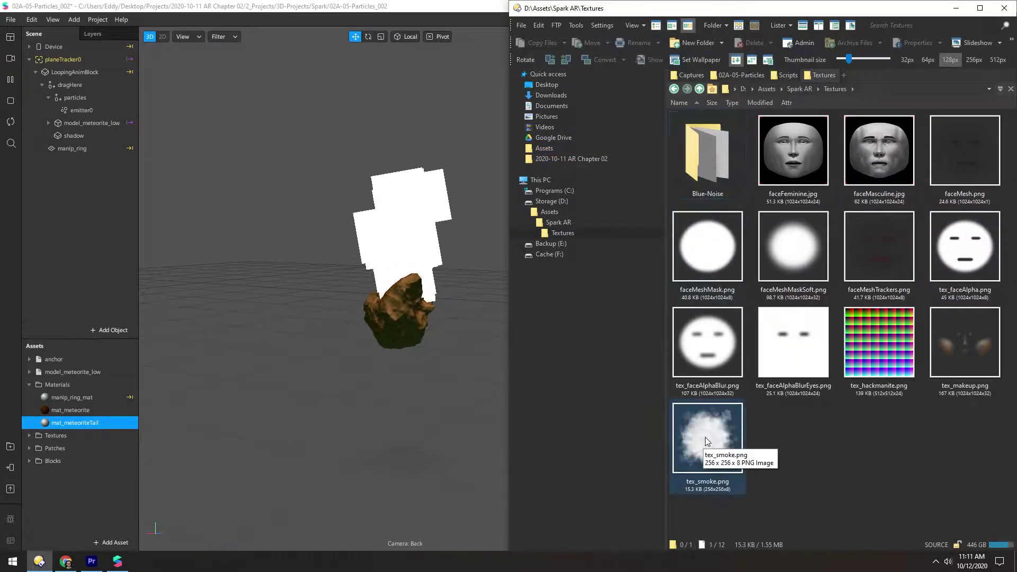
left_click_drag(705, 437, 65, 486)
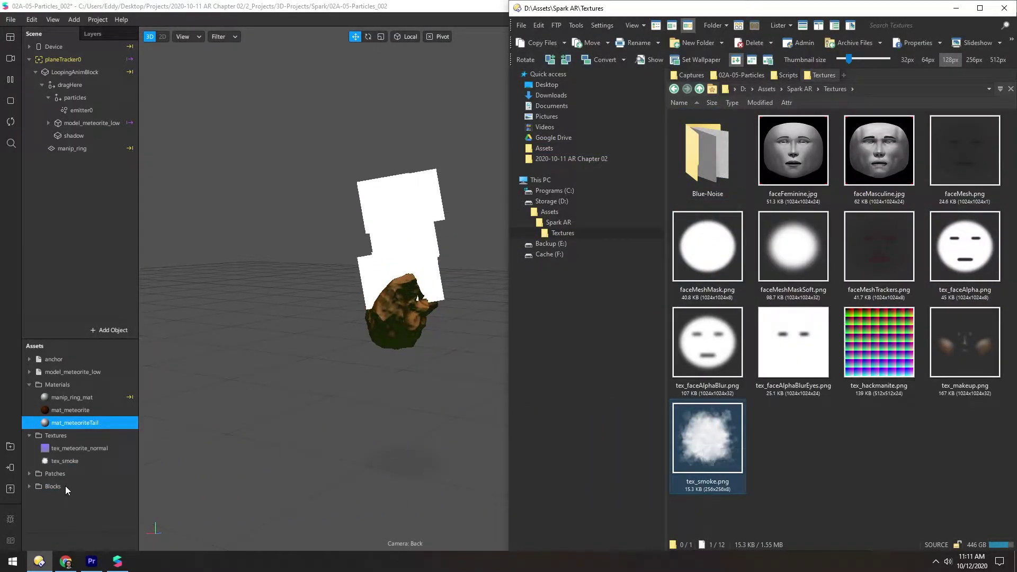
- Apply the tex_smoke texture to the mat_meteoriteTail material
left_click(74, 516)
left_click(46, 422)
left_click(65, 421)
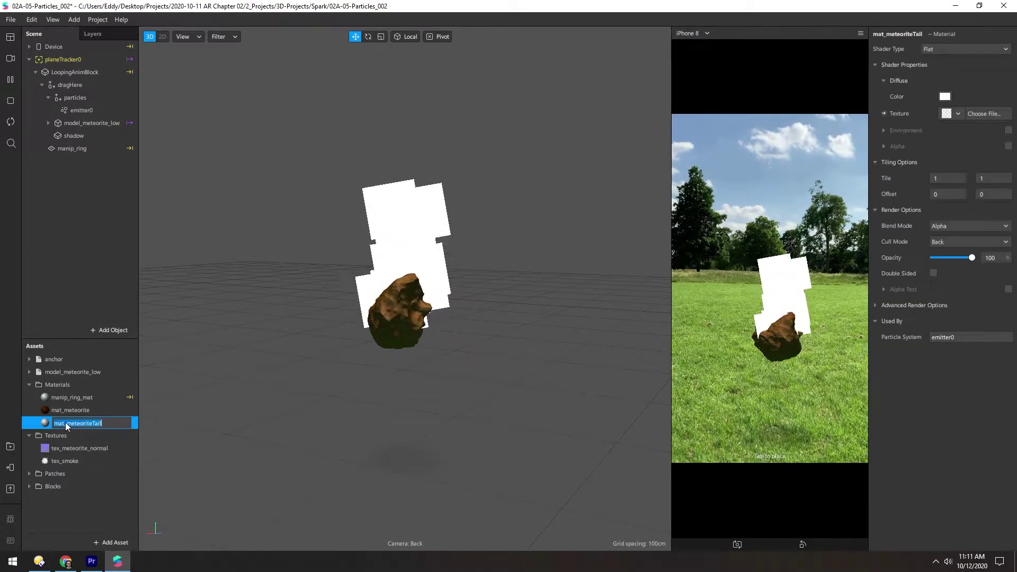
key("Return")
left_click(959, 113)
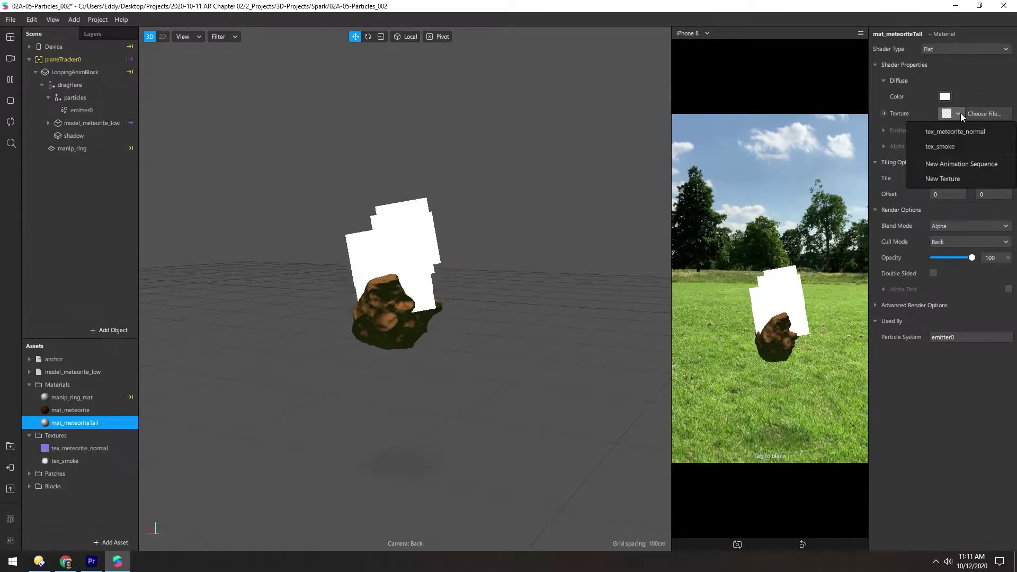
left_click(942, 147)
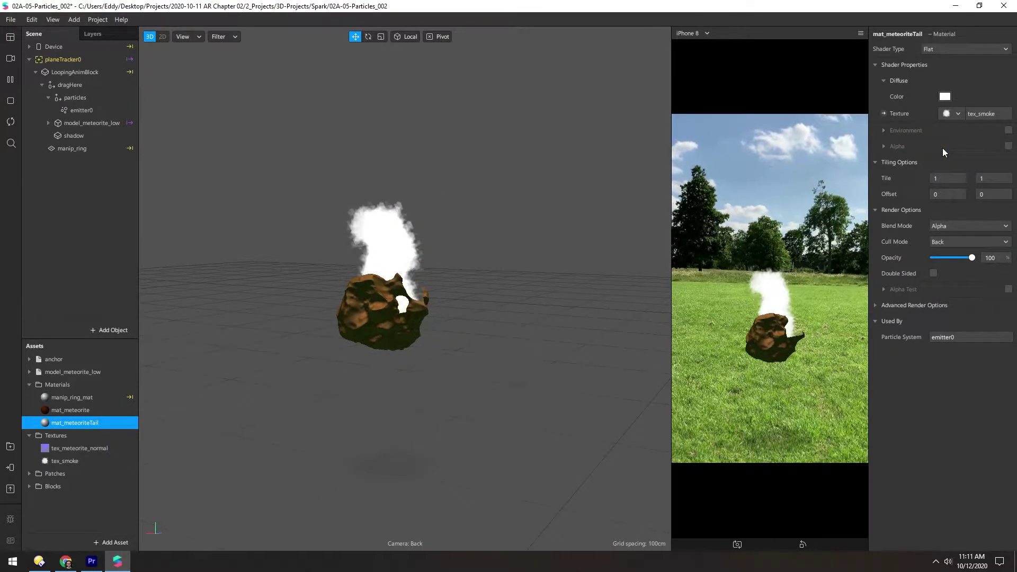
- Tint the material's diffuse colour to #c5815a
left_click(946, 96)
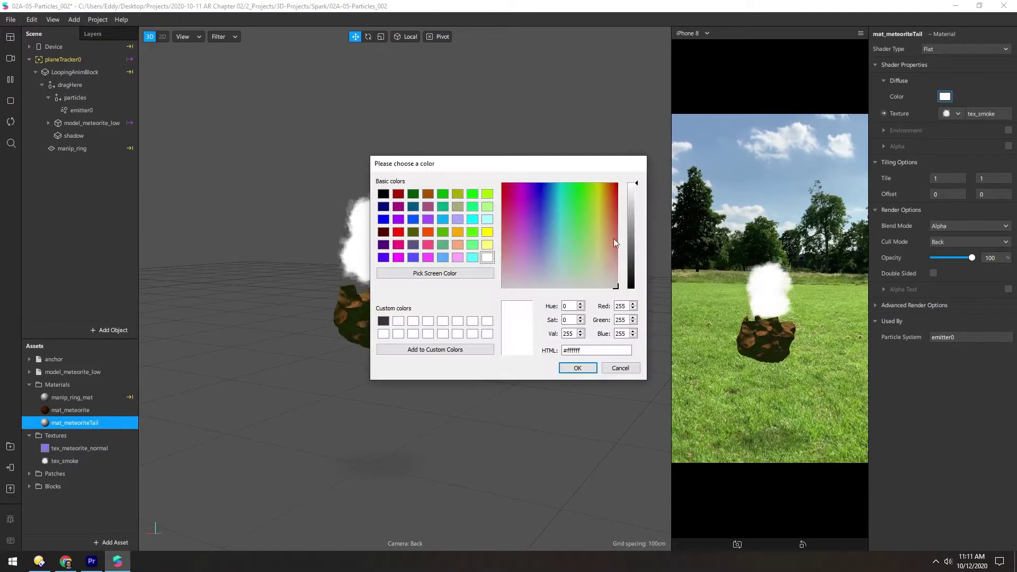
left_click_drag(608, 254, 611, 232)
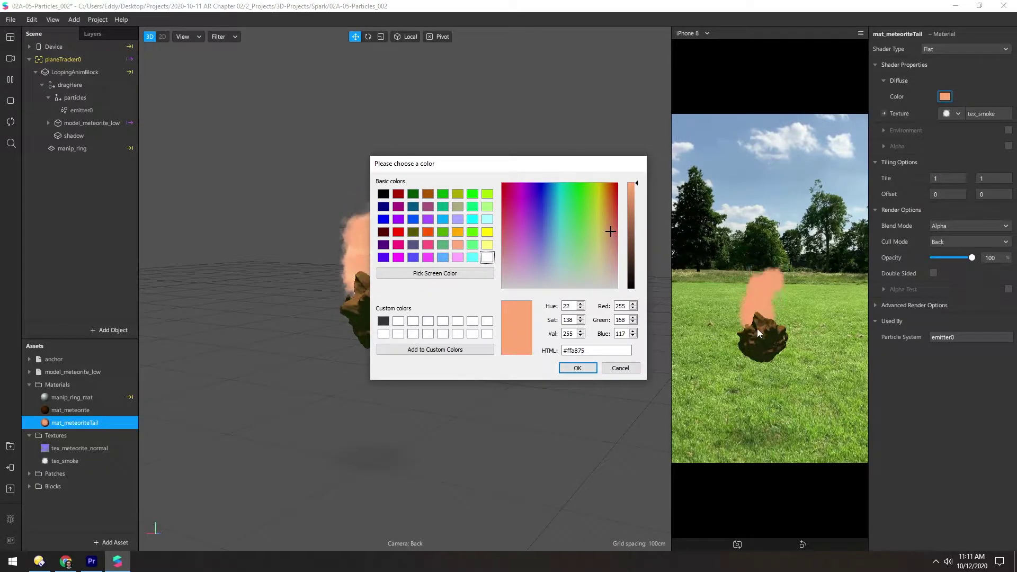
left_click(631, 209)
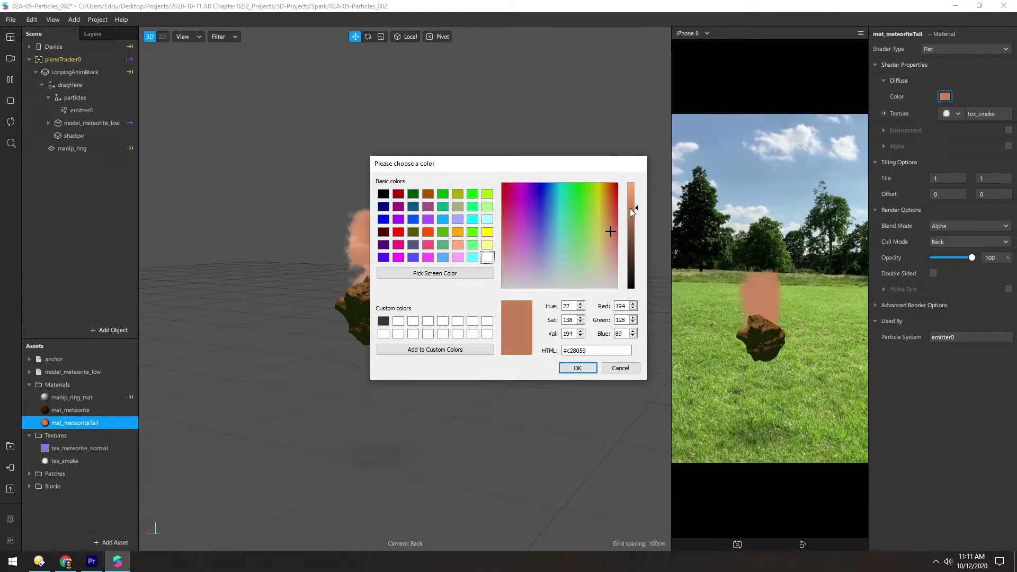
left_click_drag(632, 212, 632, 211)
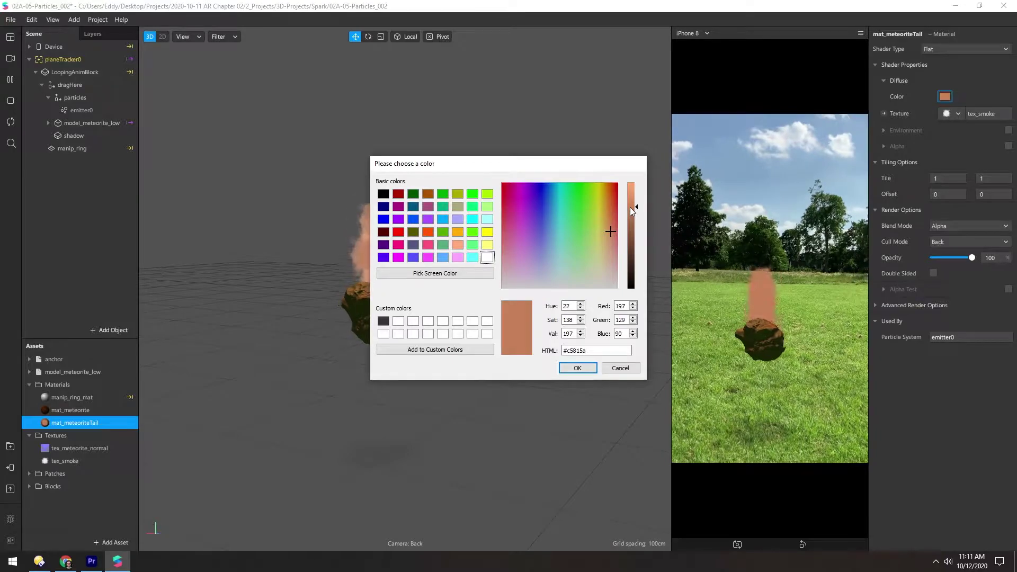
left_click(571, 371)
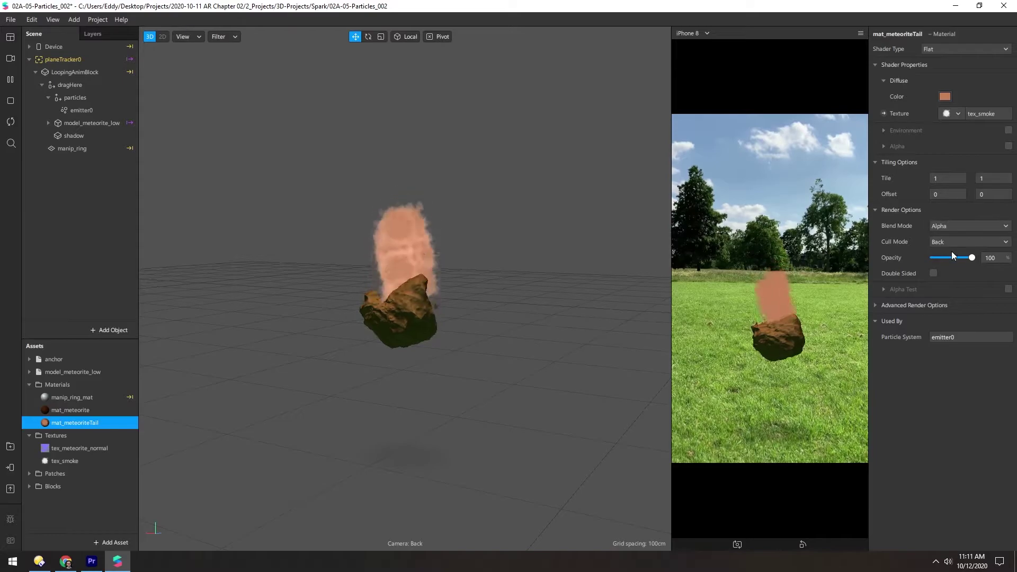
- Lower mat_meteoriteTail's opacity to 42%
left_click_drag(972, 258, 960, 257)
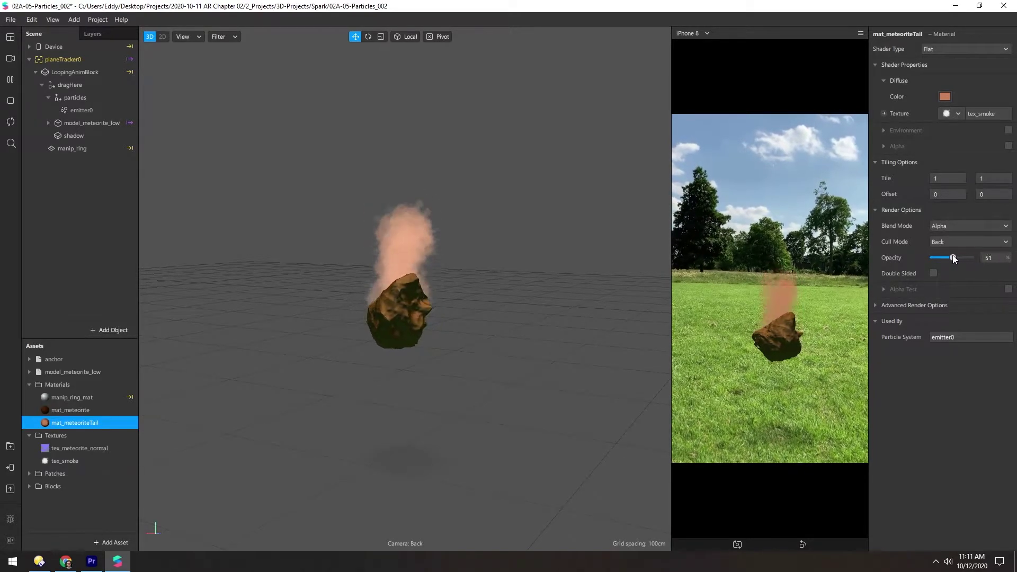
left_click_drag(953, 256, 950, 255)
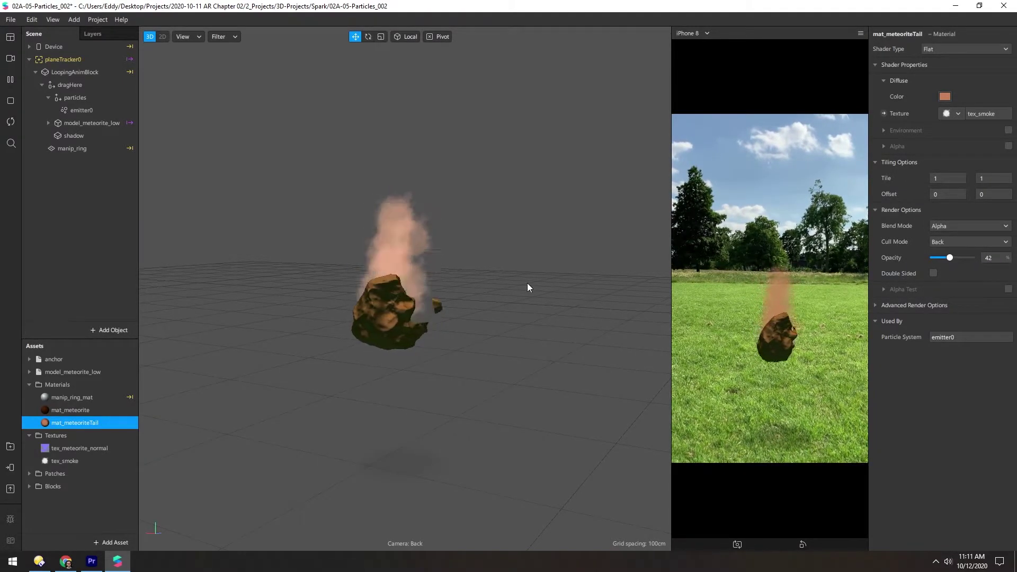
scroll(371, 307, "up", 3)
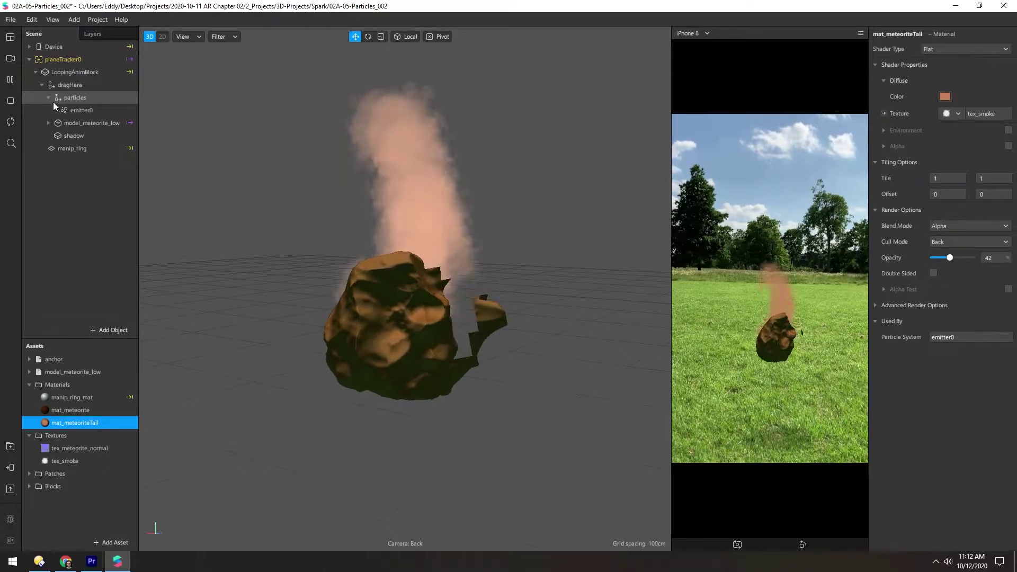
- Collapse the particles group and move it below model_meteorite_low under dragHere
left_click(49, 97)
left_click(58, 101)
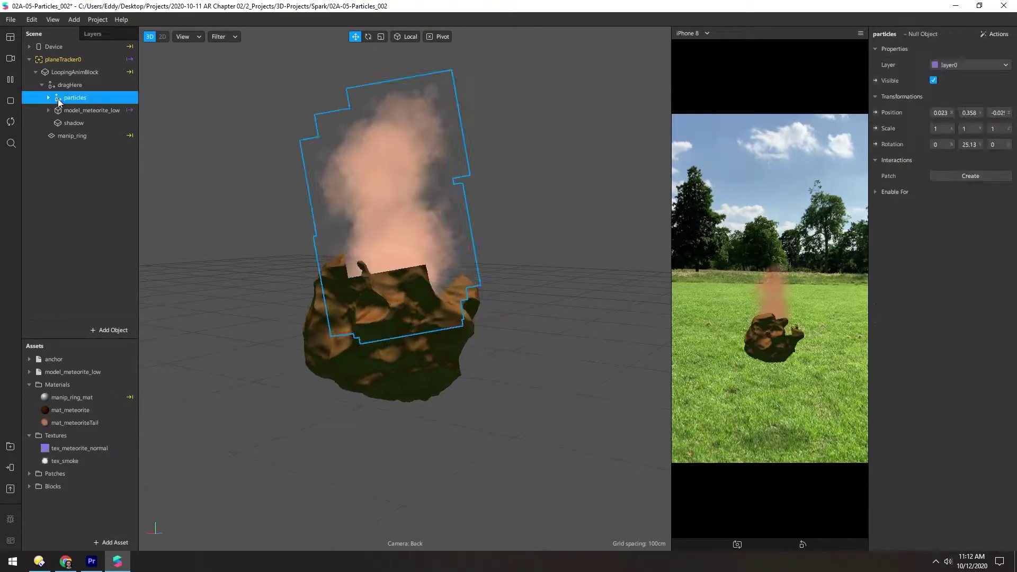
left_click_drag(58, 101, 59, 121)
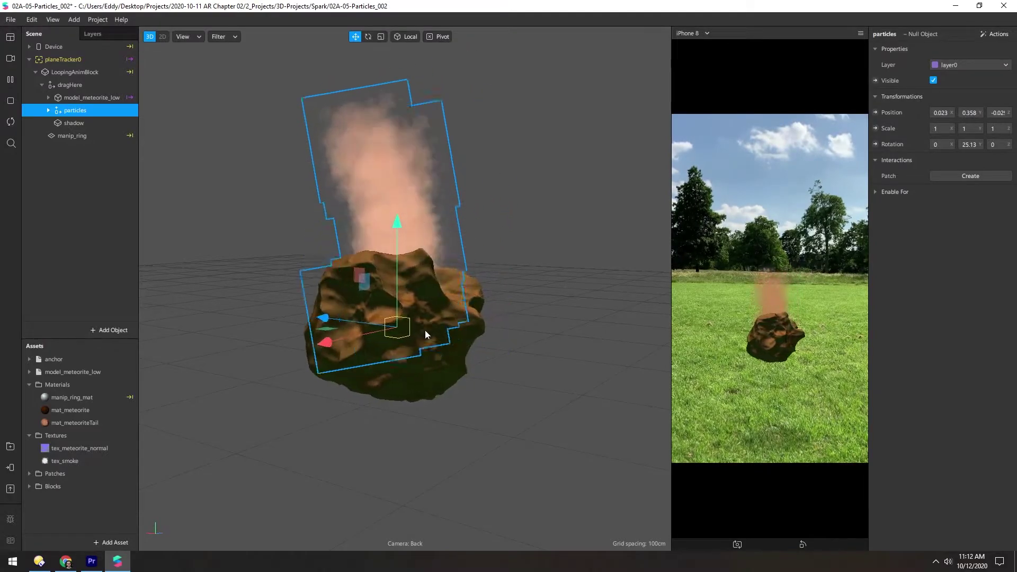
middle_click_drag(427, 334, 366, 289)
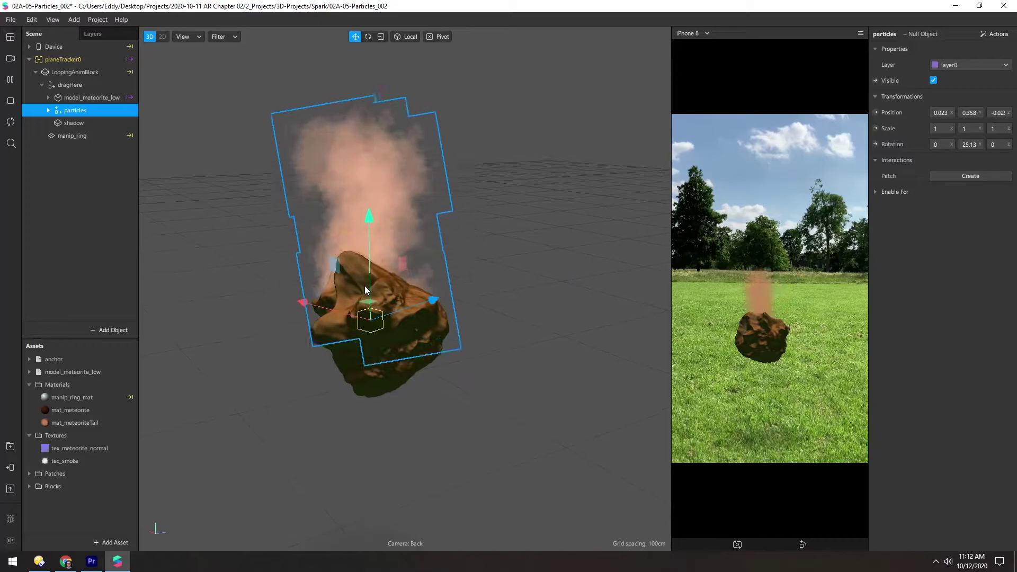
- Rename emitter0 to meteoriteTail
left_click(46, 111)
double_click(81, 124)
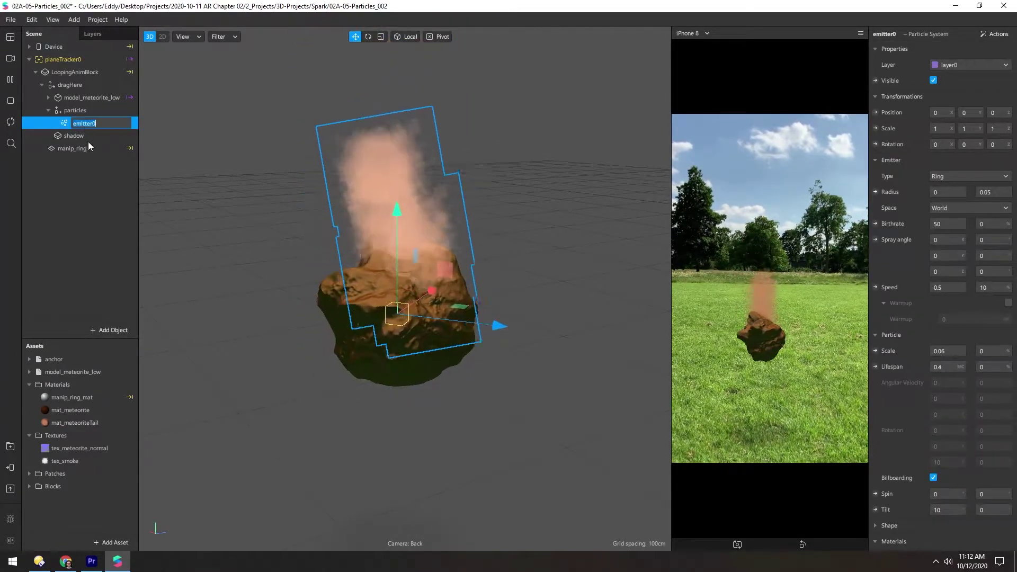
type("met")
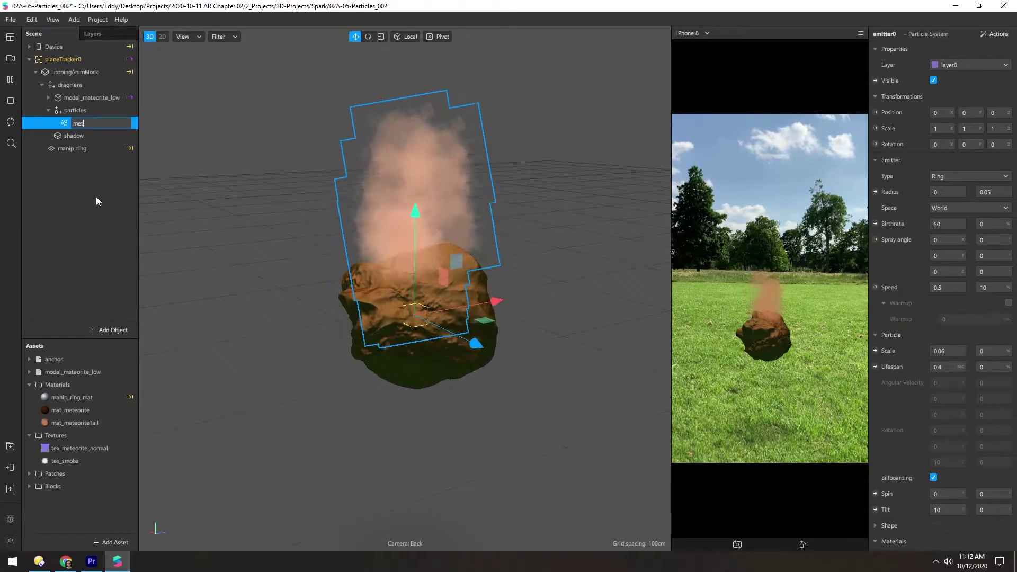
type("eorite")
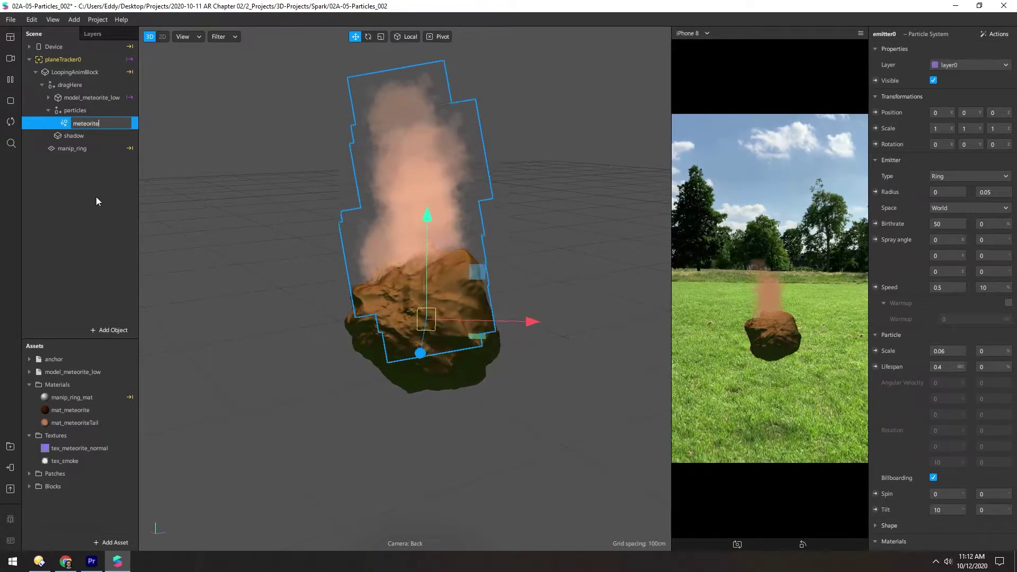
type("Tail")
key("Return")
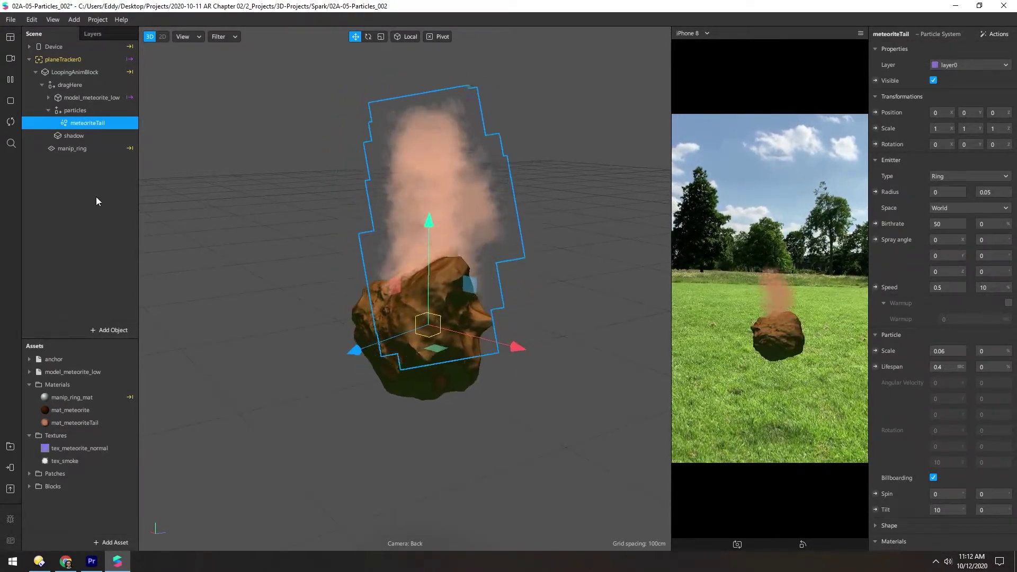
scroll(454, 255, "down", 3)
left_click_drag(454, 254, 410, 261)
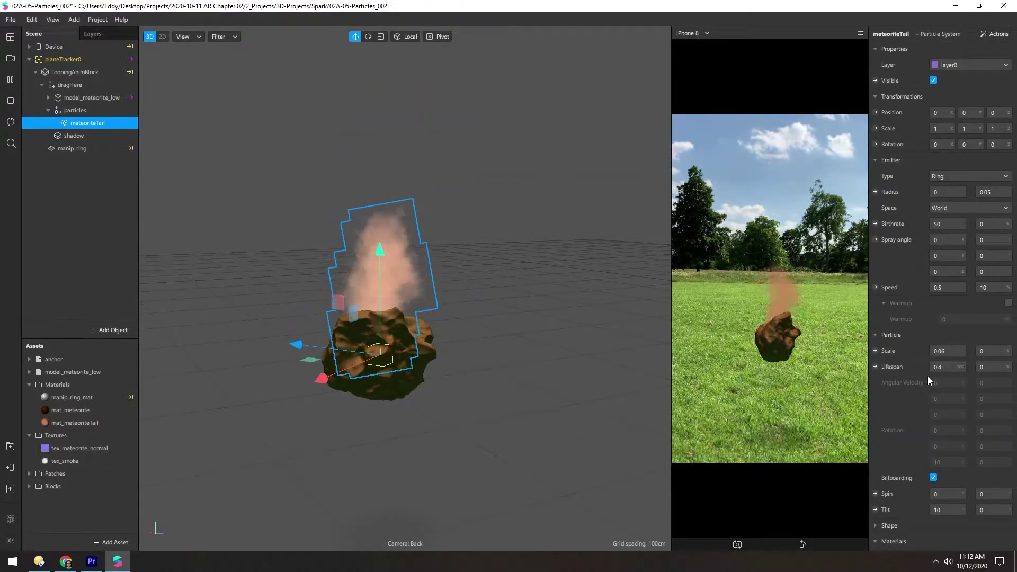
- Set the particle lifespan to 0.6, then raise it to 0.8
left_click(947, 367)
type("0.6")
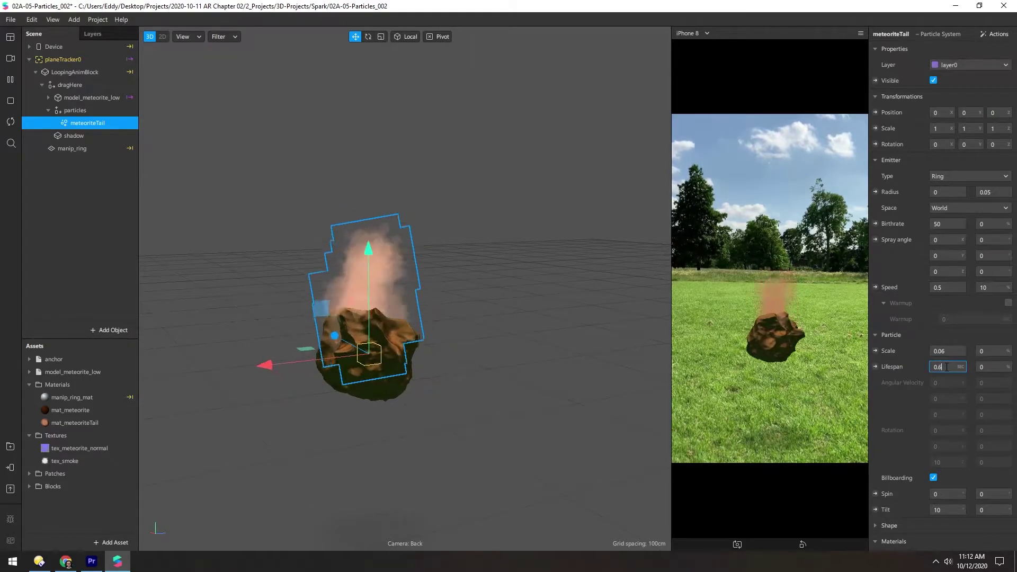
key("Return")
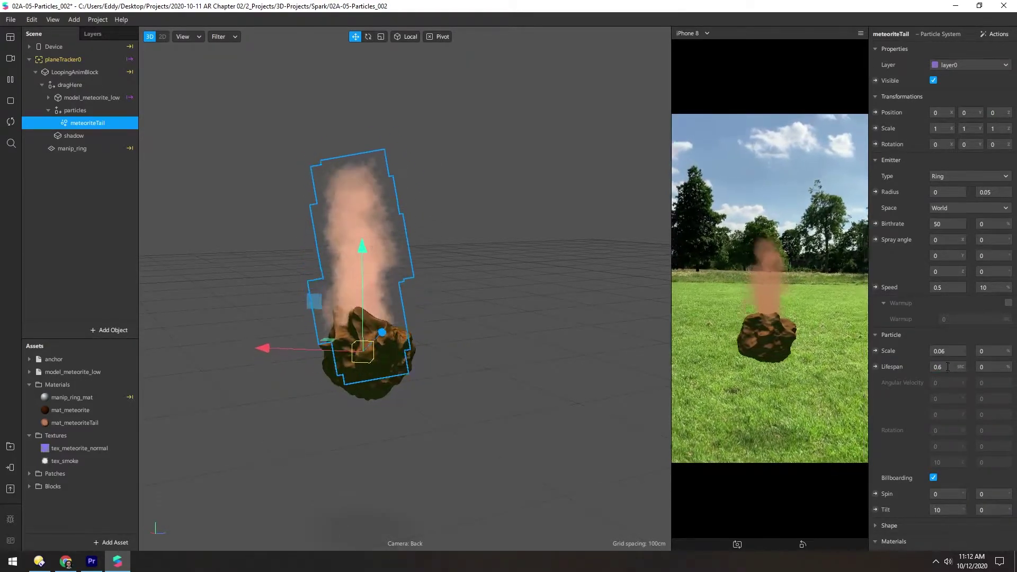
left_click(948, 366)
type("0.8")
key("Return")
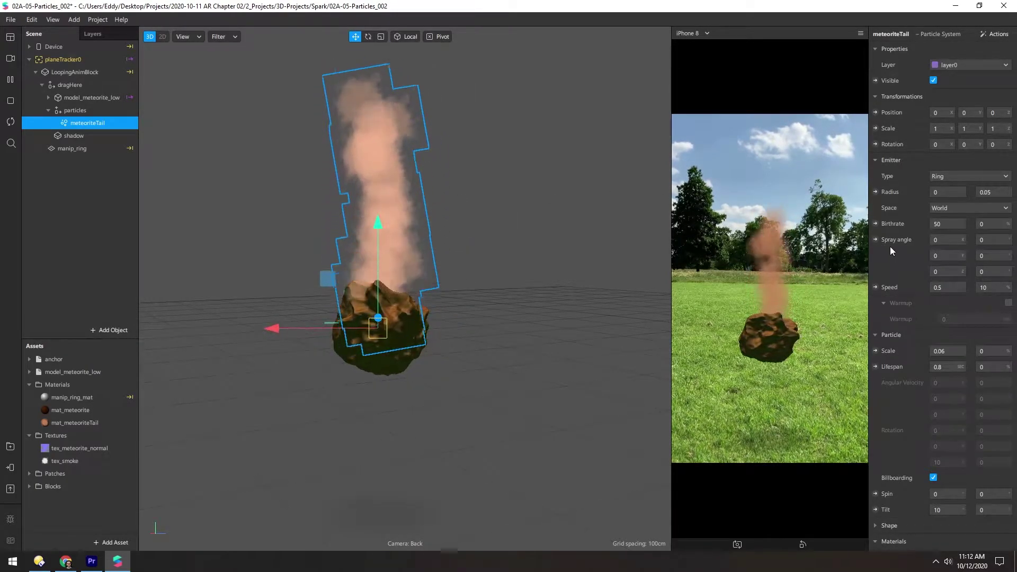
- Set meteoriteTail's X spray angle to 180
left_click(956, 240)
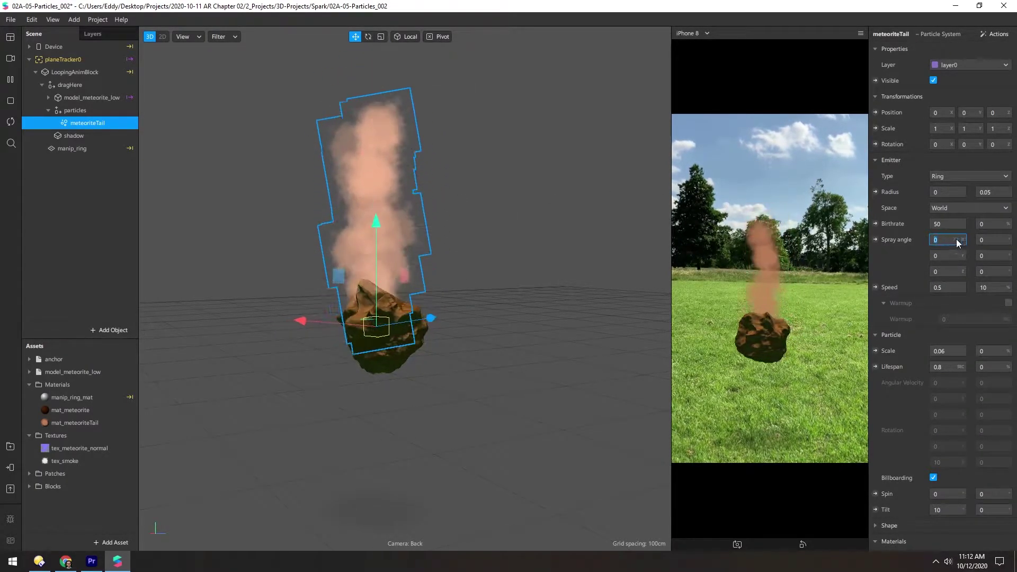
type("180")
key("Return")
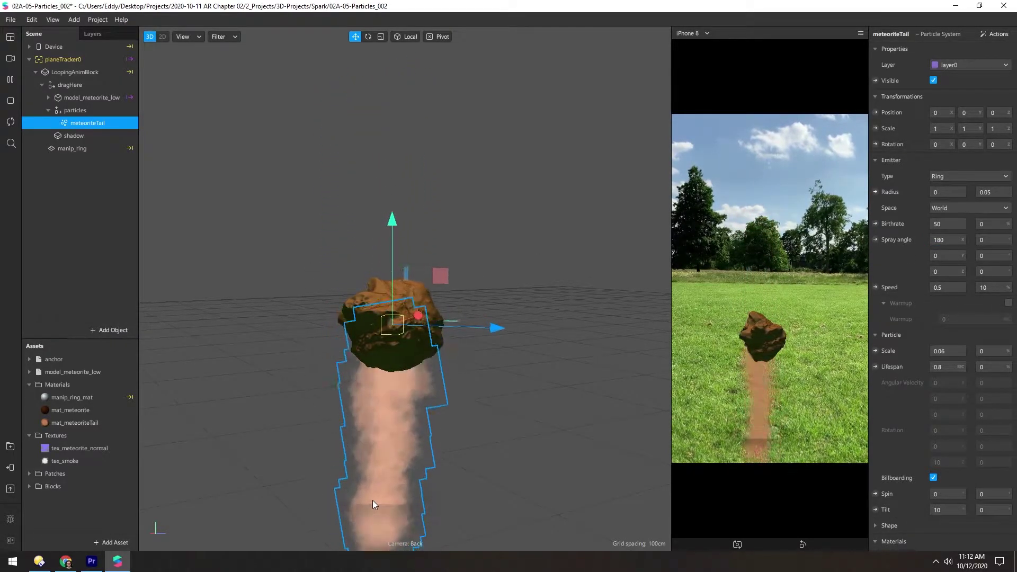
- Enable Force acceleration with Y strength 1 and set the particle lifespan to 2 seconds
scroll(911, 394, "down", 3)
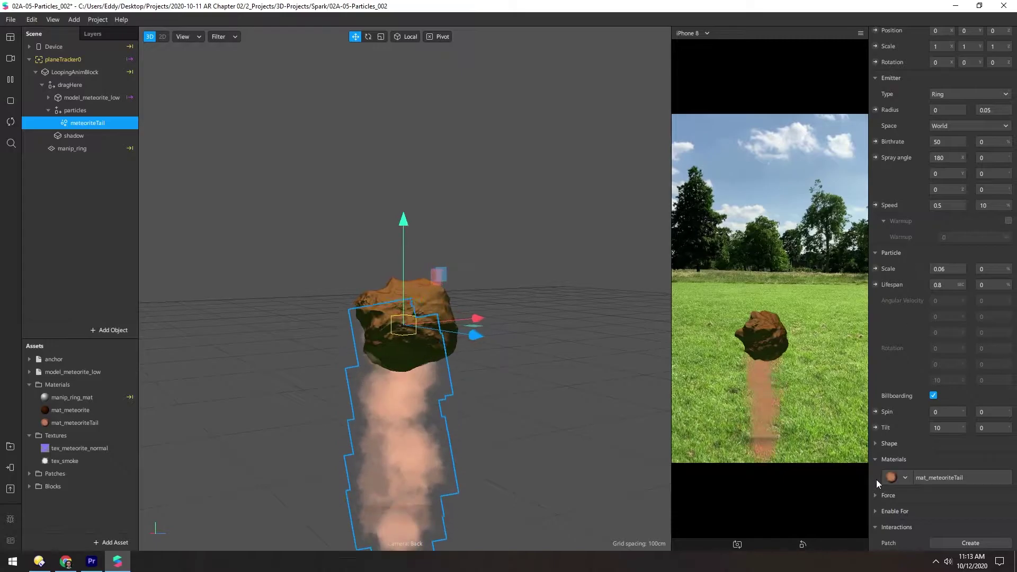
left_click(875, 495)
scroll(925, 501, "down", 3)
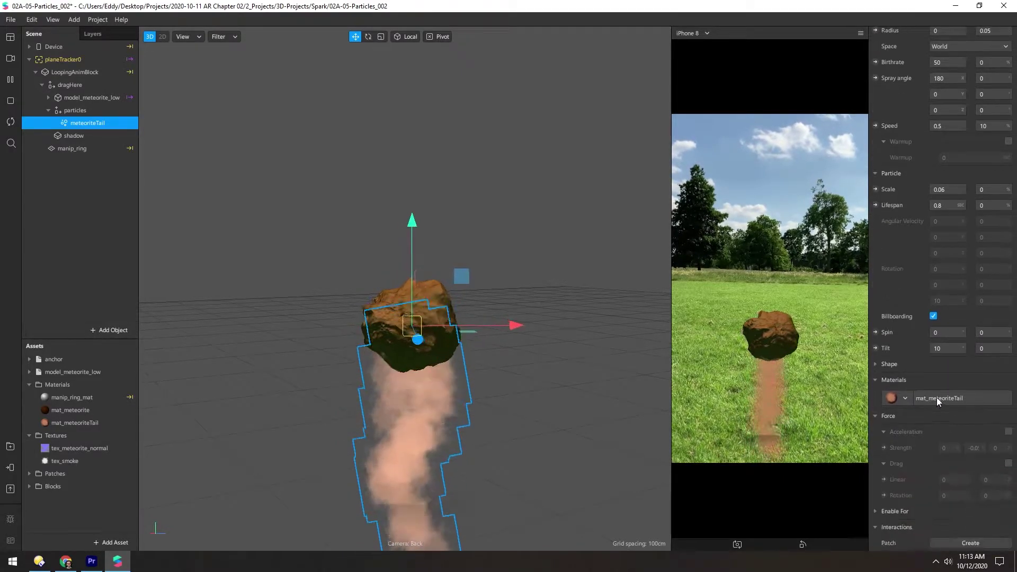
left_click(1009, 431)
left_click(974, 448)
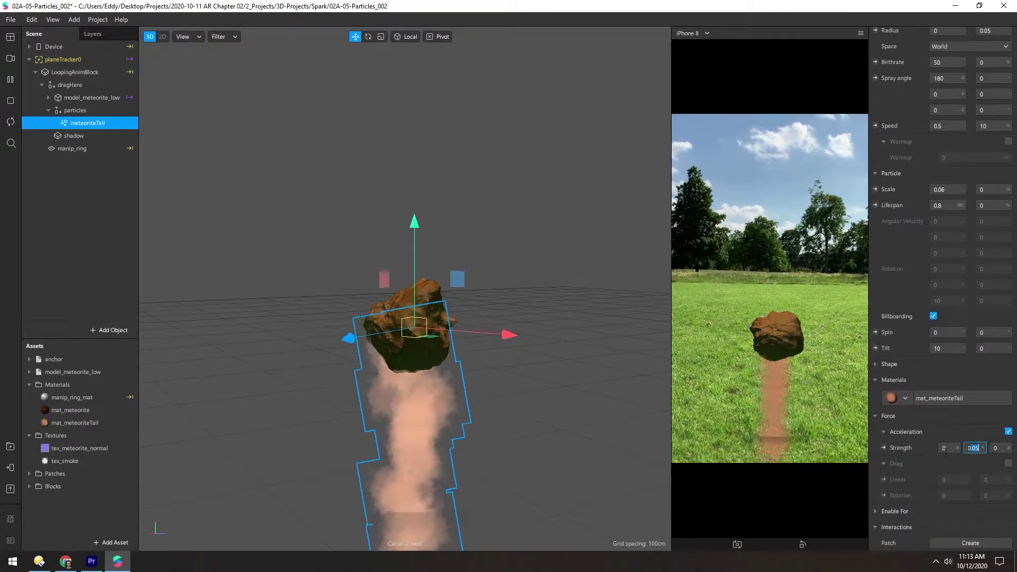
type("-0.05")
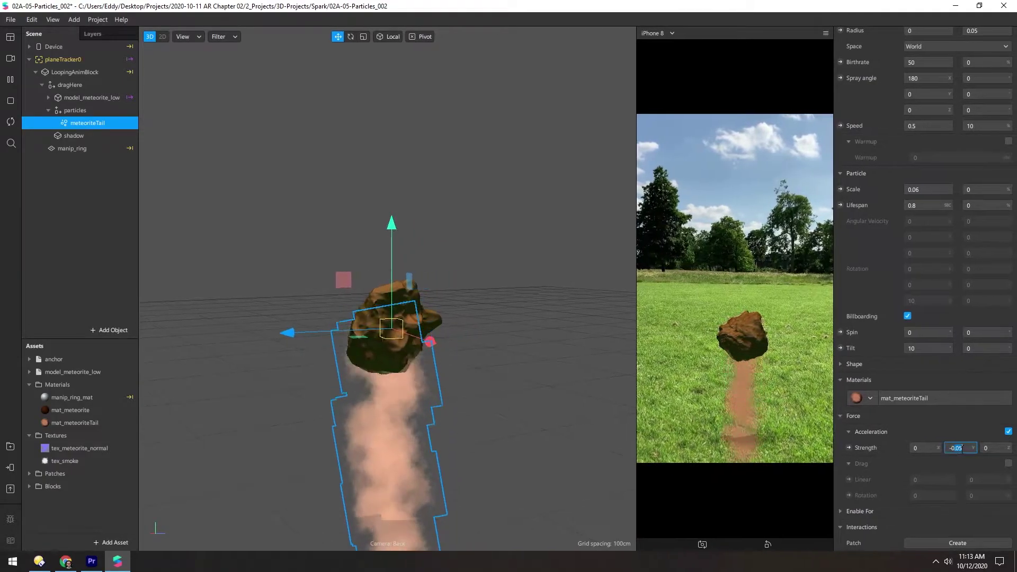
key("BackSpace")
key("BackSpace")
key("BackSpace")
key("BackSpace")
key("BackSpace")
type("1")
key("Return")
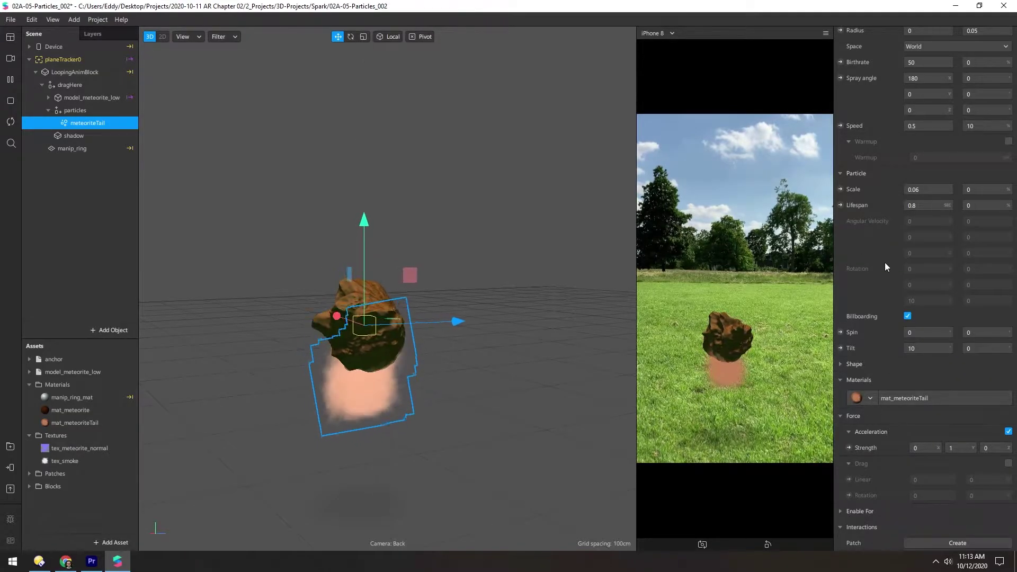
type("2")
key("Return")
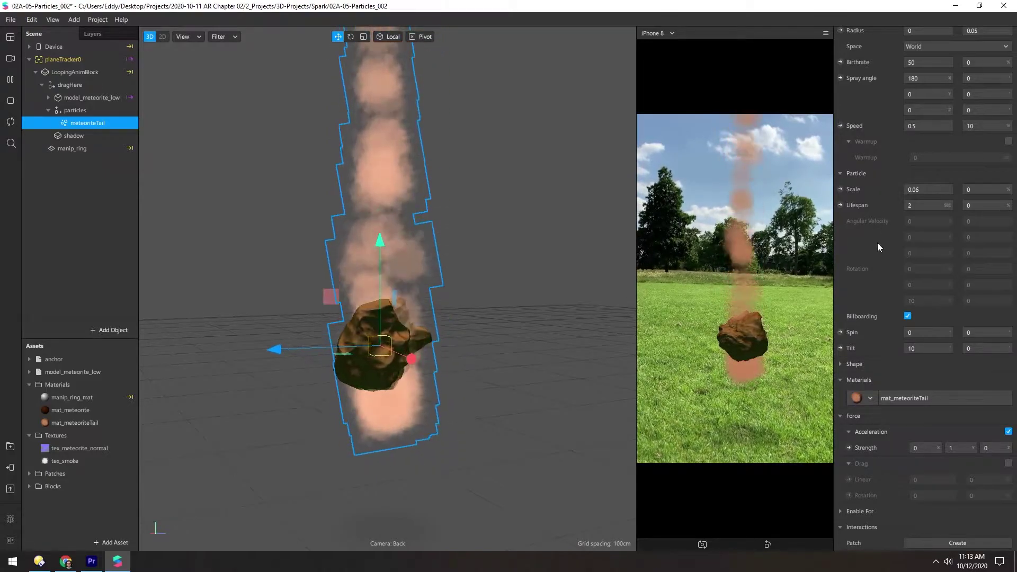
- Lower meteoriteTail's speed to 0.3 and raise Y acceleration strength to 1.5
scroll(878, 263, "up", 1)
left_click(928, 183)
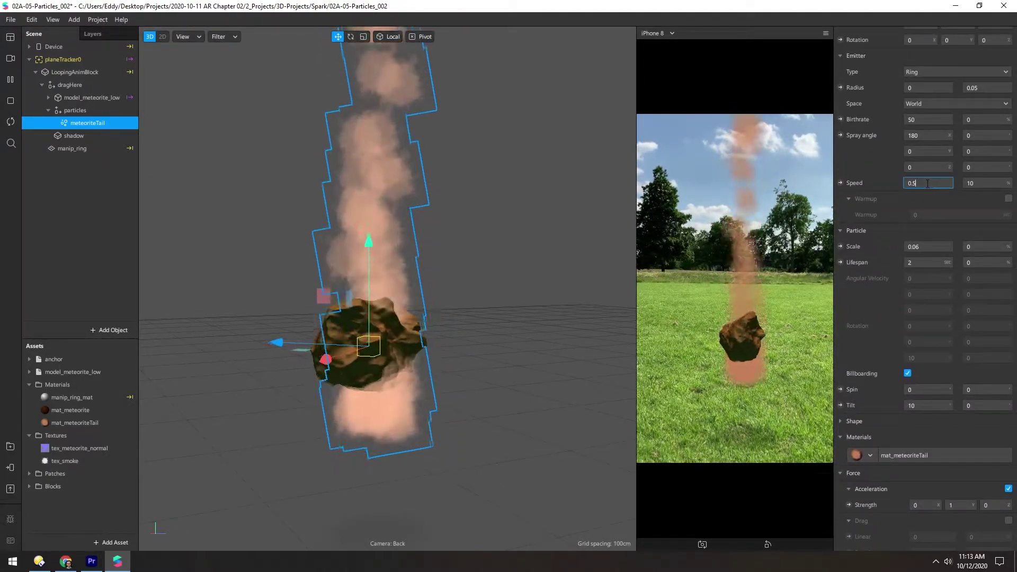
type("0.4")
key("BackSpace")
type("3")
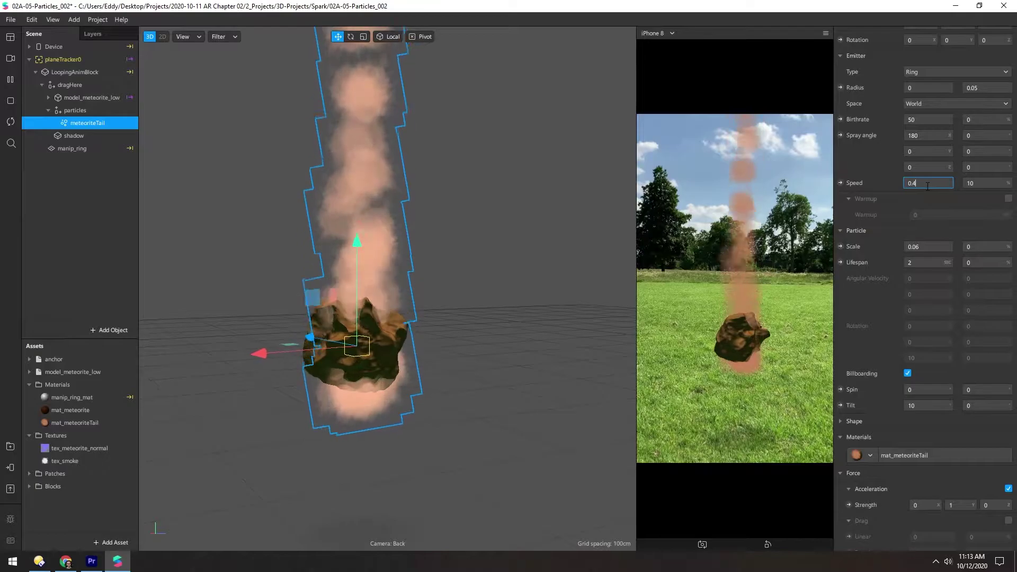
key("Return")
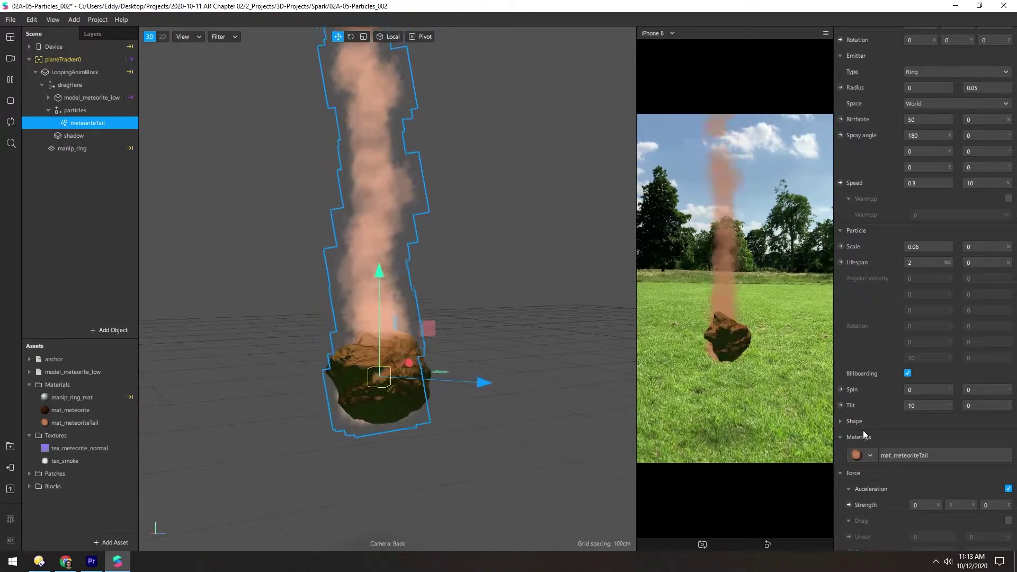
left_click(957, 505)
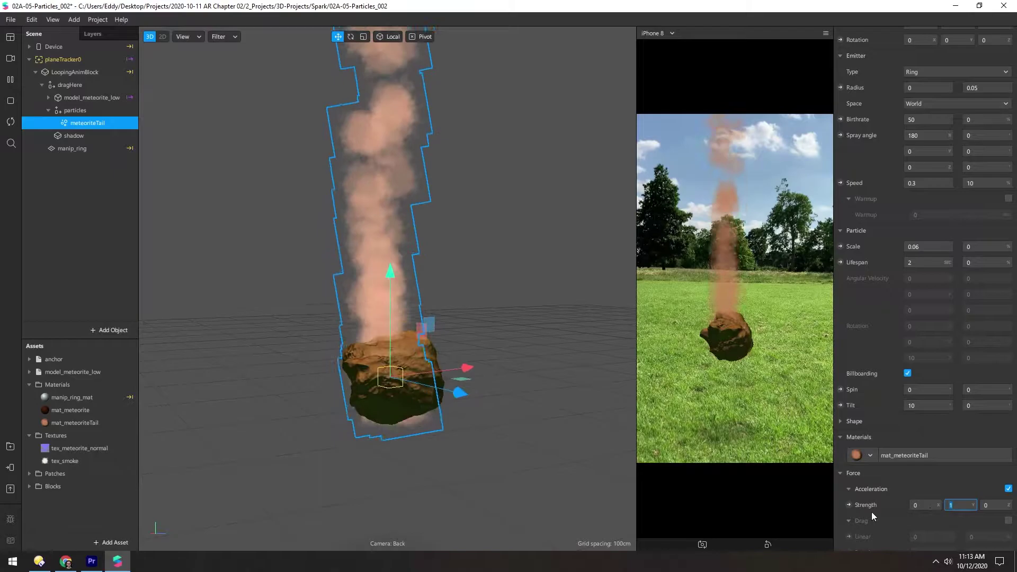
type("1.5")
key("Return")
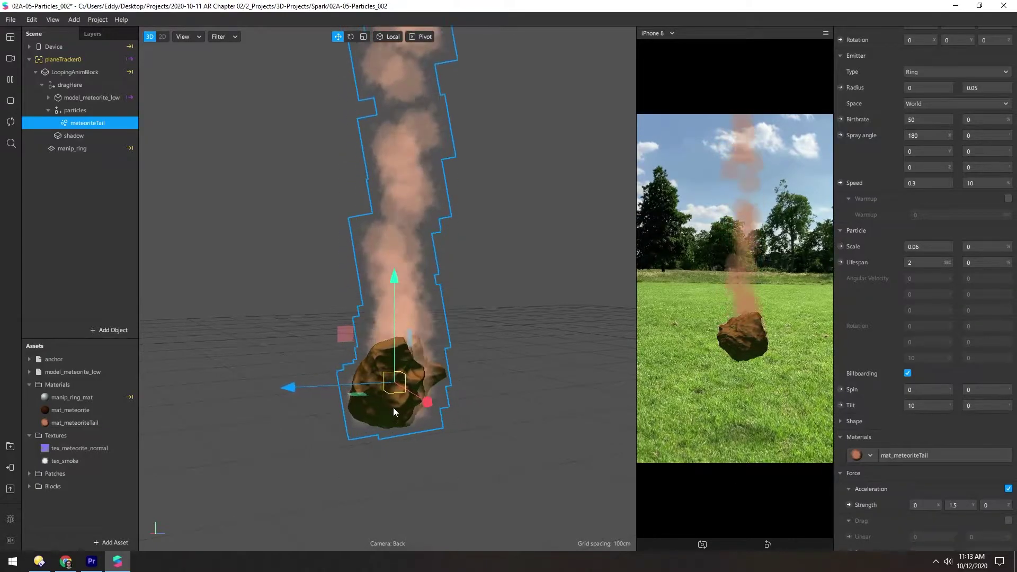
- Increase the emitter speed to 0.4
left_click(926, 184)
key("BackSpace")
type("4")
key("Return")
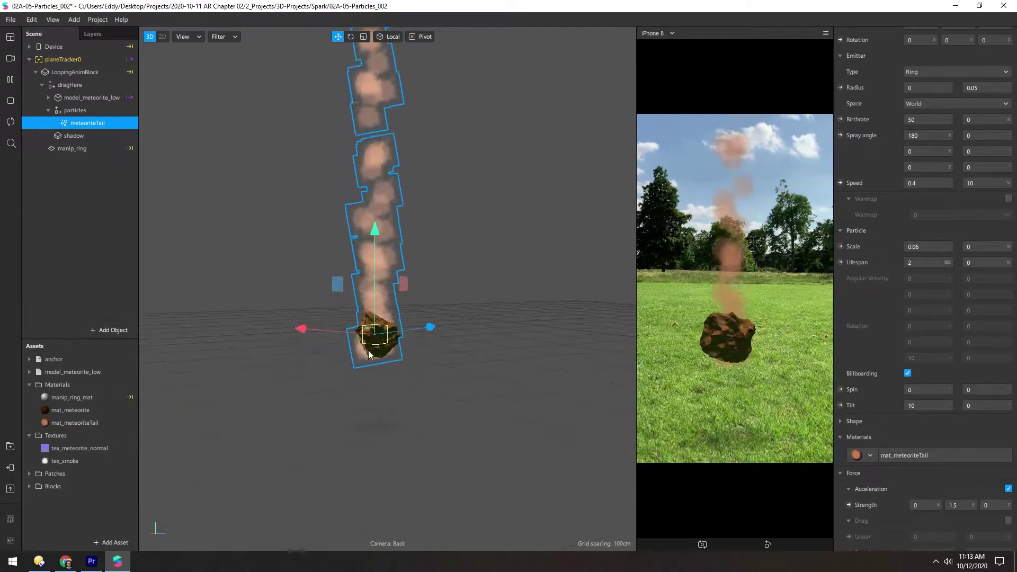
- Reselect the meteoriteTail emitter in the Scene panel
left_click(396, 392)
scroll(371, 371, "up", 2)
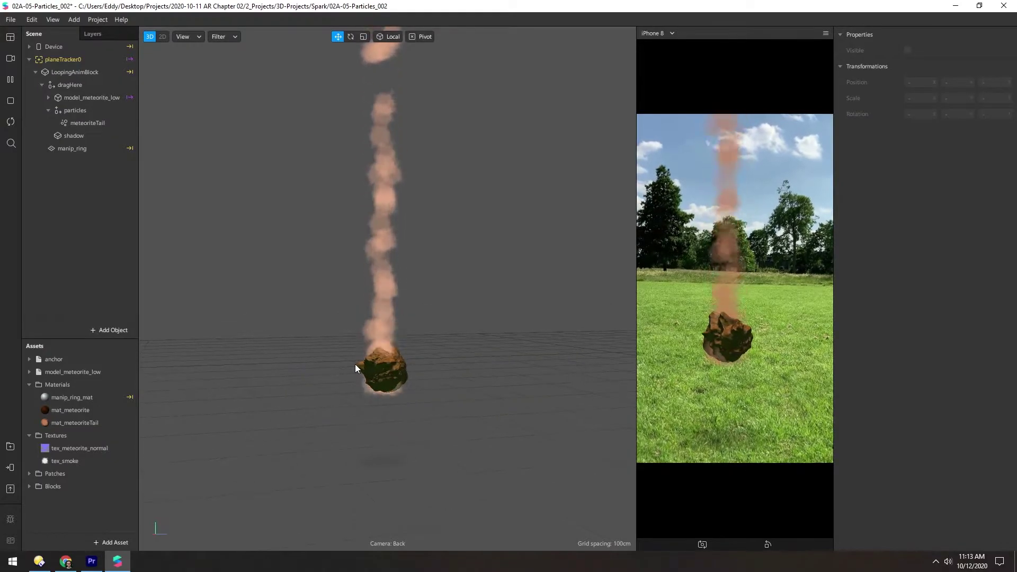
scroll(373, 379, "down", 2)
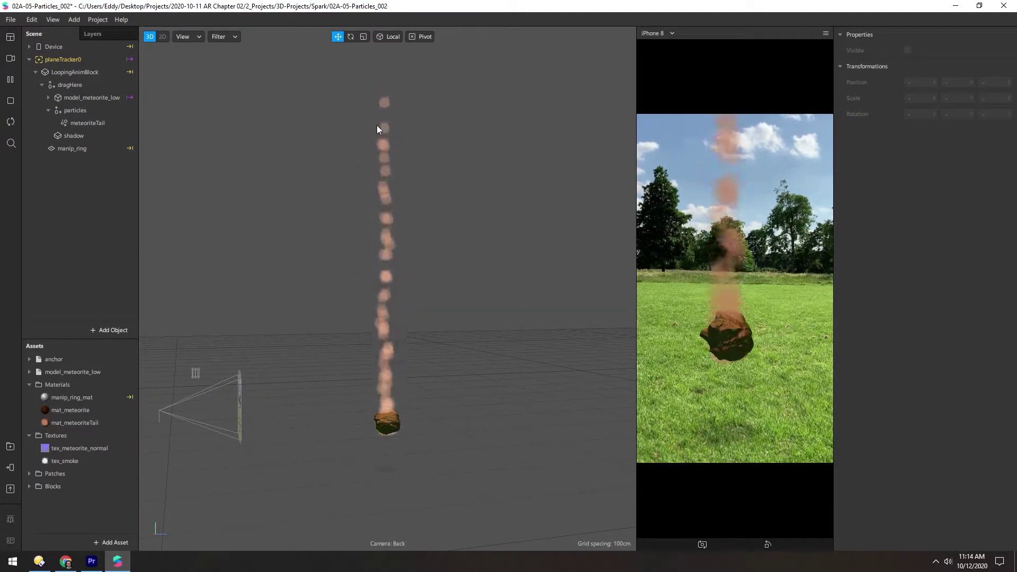
scroll(402, 409, "up", 1)
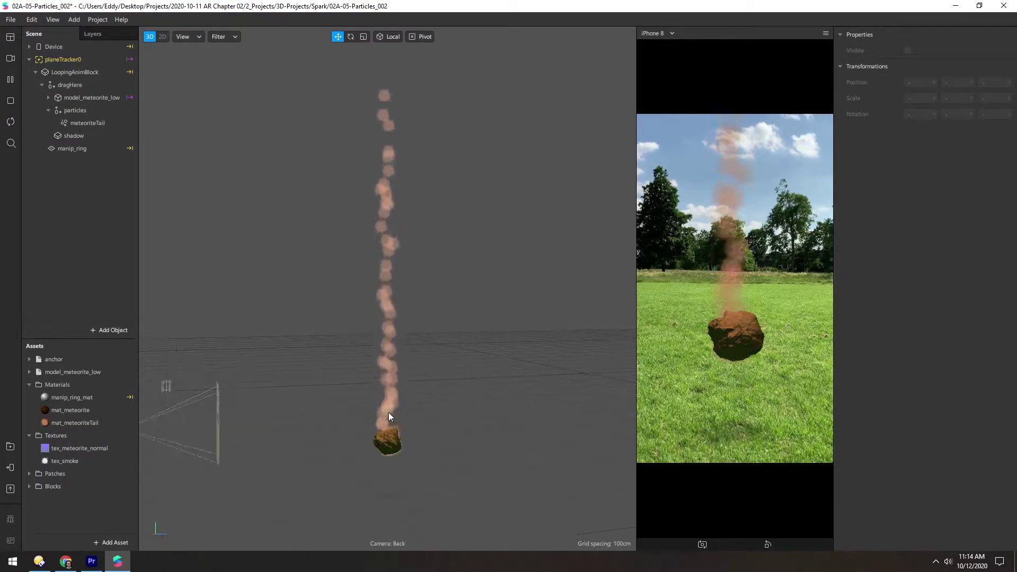
left_click(87, 127)
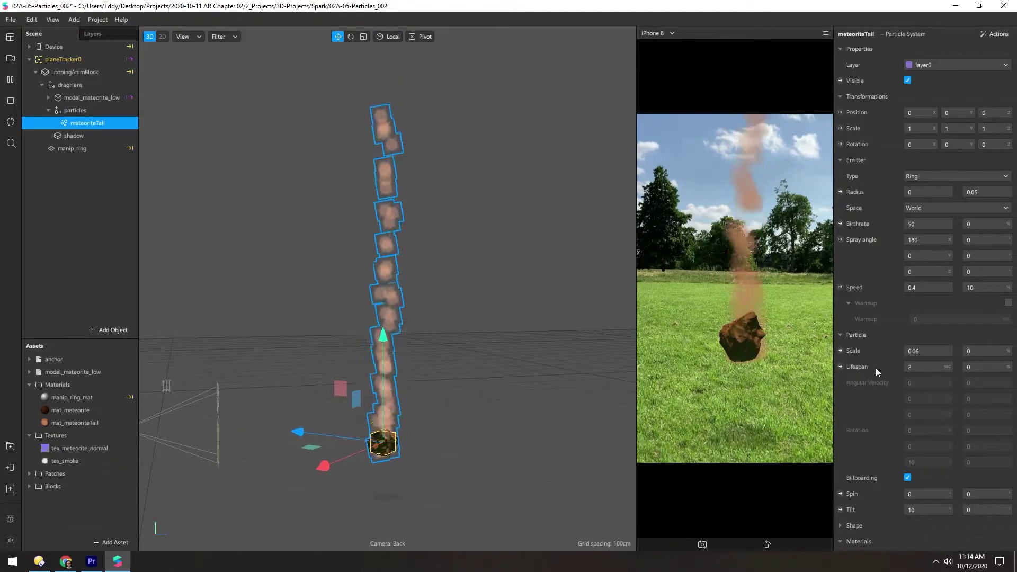
- Give meteoriteTail a particle lifespan of 1.5 with variance 25, then deselect it
left_click(913, 367)
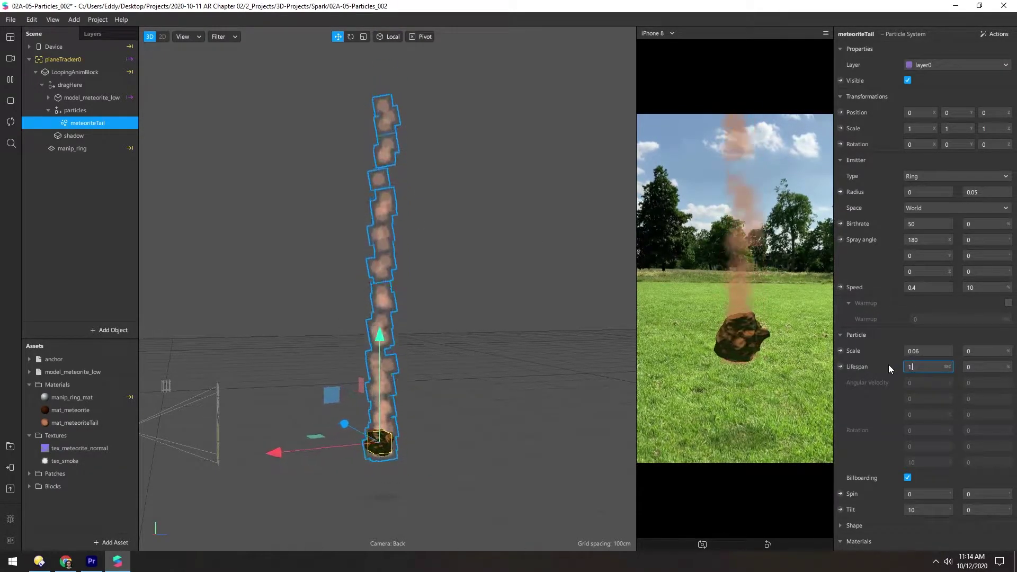
type("1.5")
key("Return")
left_click(975, 366)
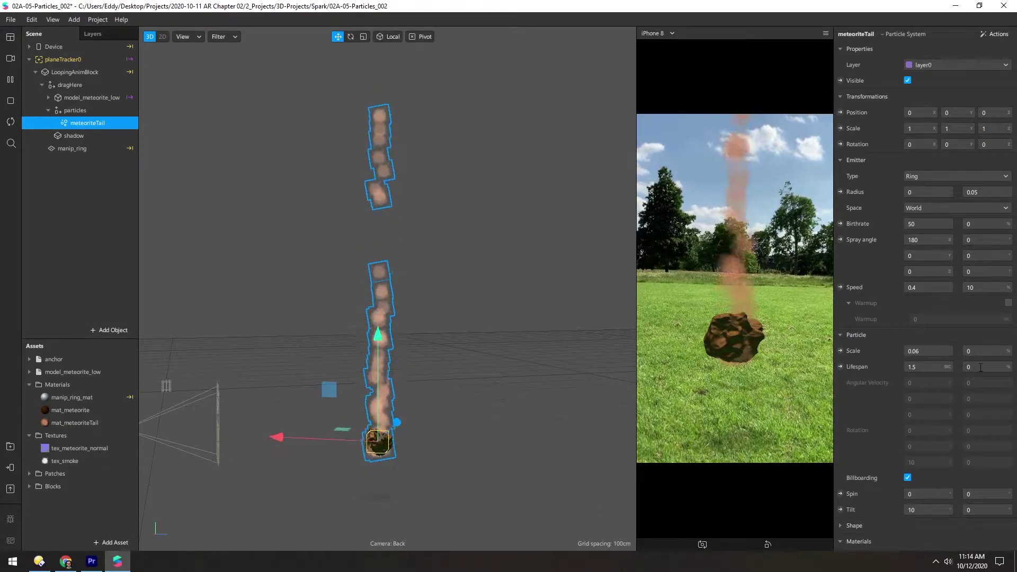
type("25")
key("Return")
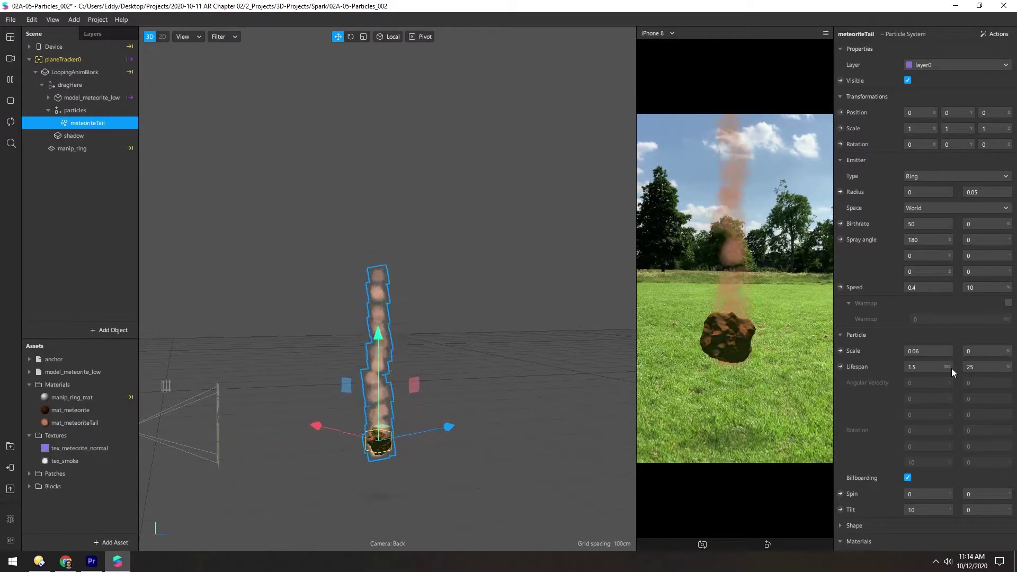
left_click(311, 315)
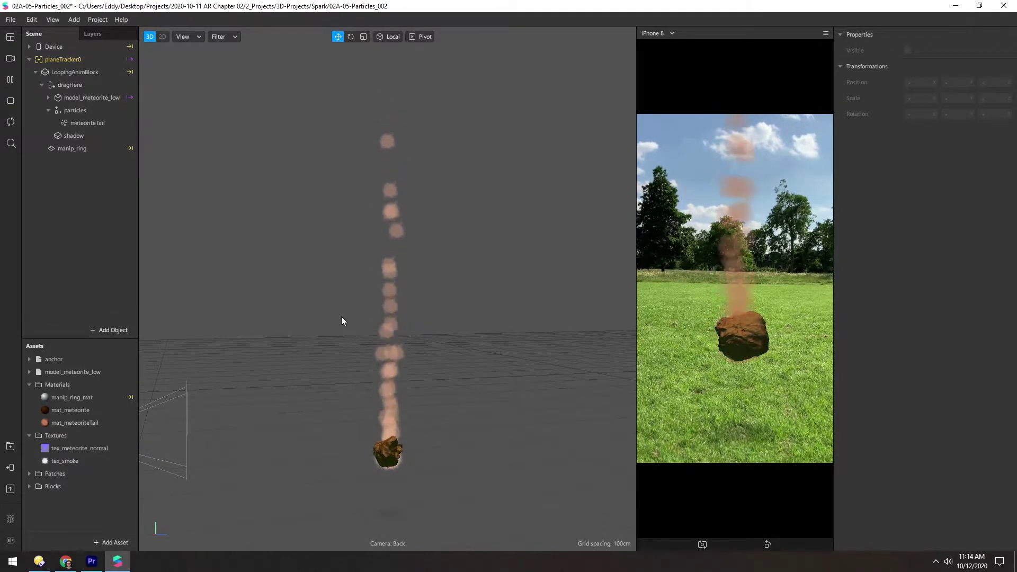
- Drag particleFade.js from the D:\Assets\Spark AR\Scripts folder into Spark AR's Assets panel
left_click(40, 563)
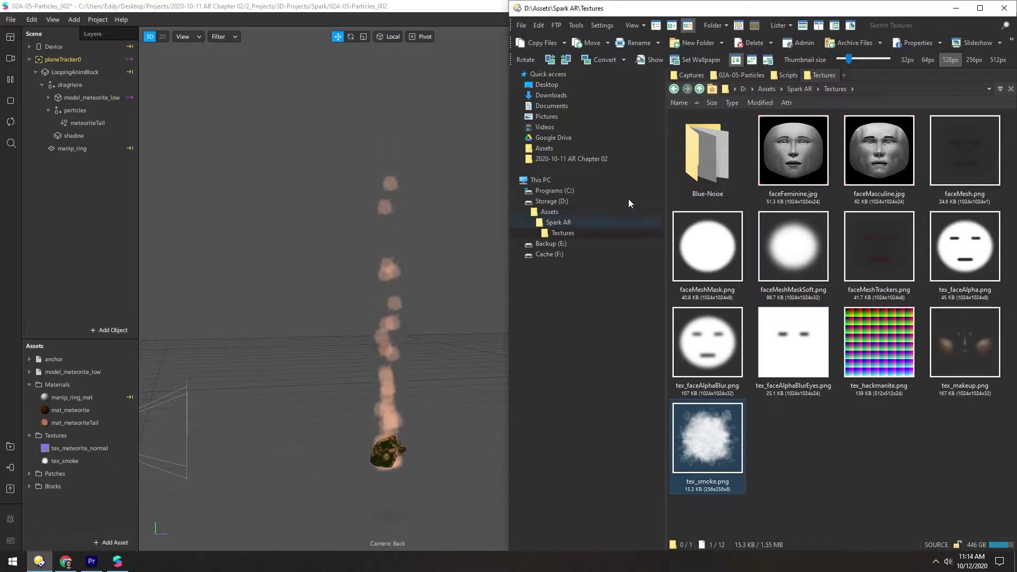
left_click(786, 76)
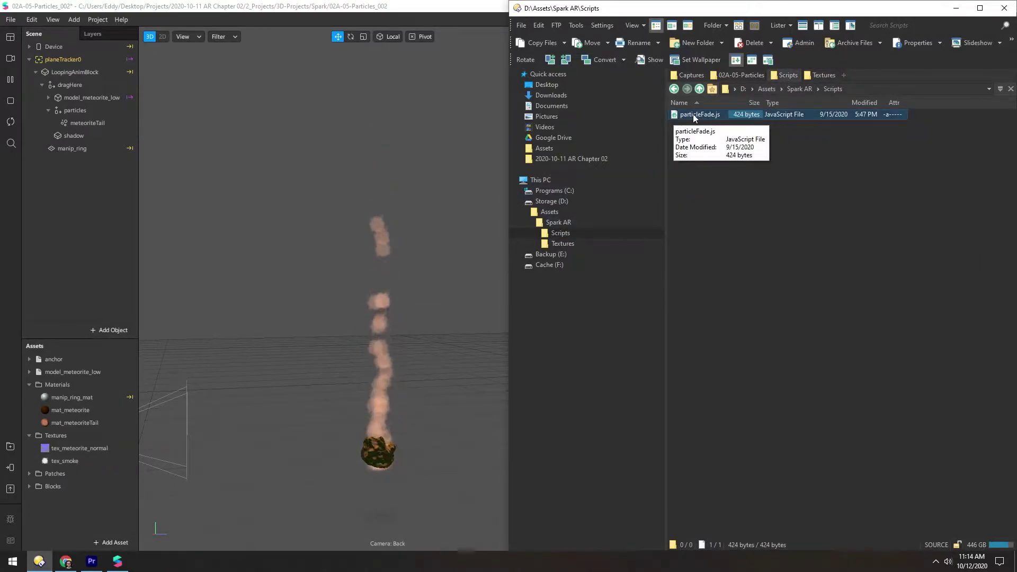
left_click_drag(81, 501, 66, 511)
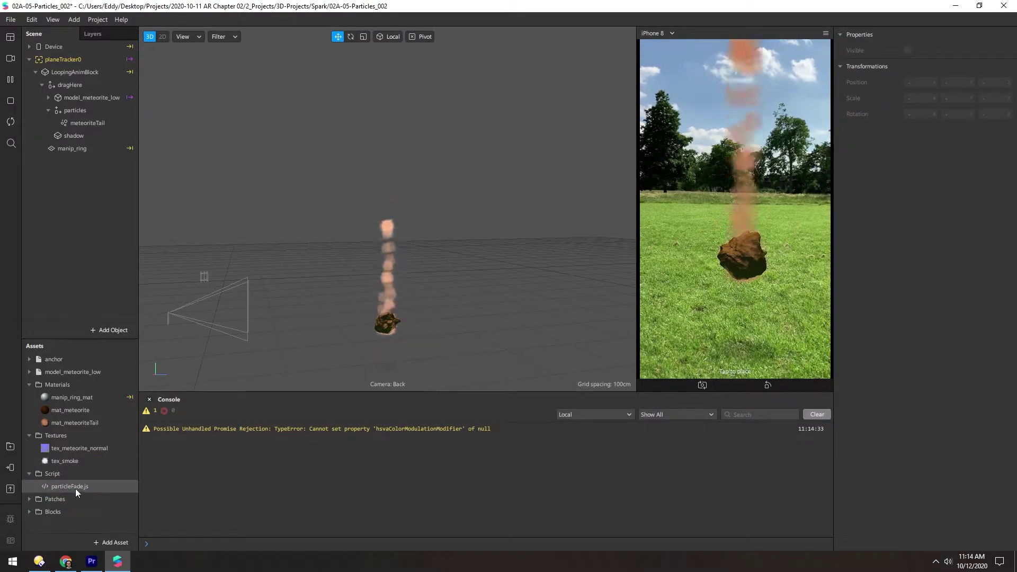
- Reveal the particleFade.js asset in Explorer and open it in Atom
left_click(46, 487)
left_click(978, 63)
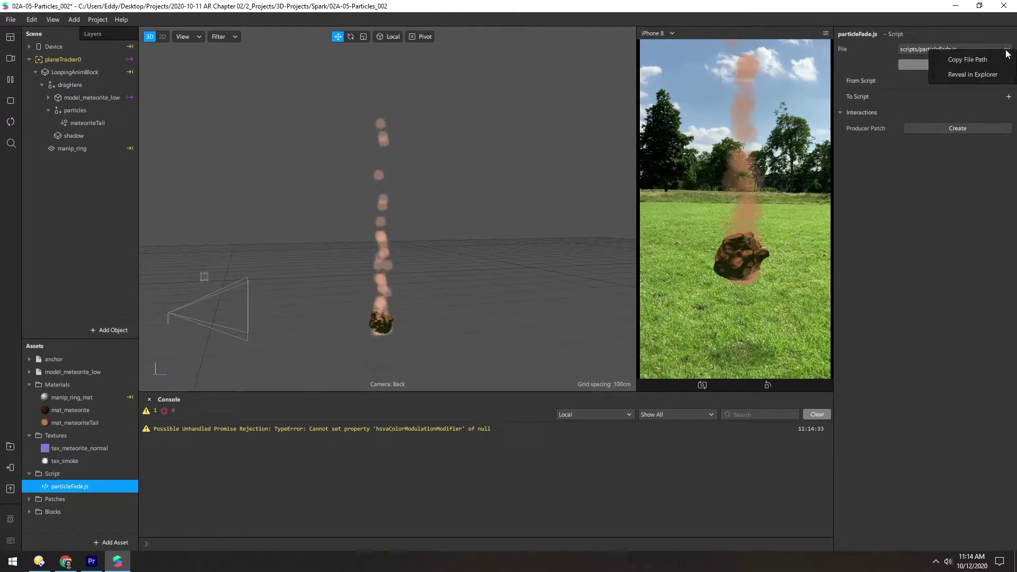
left_click(967, 72)
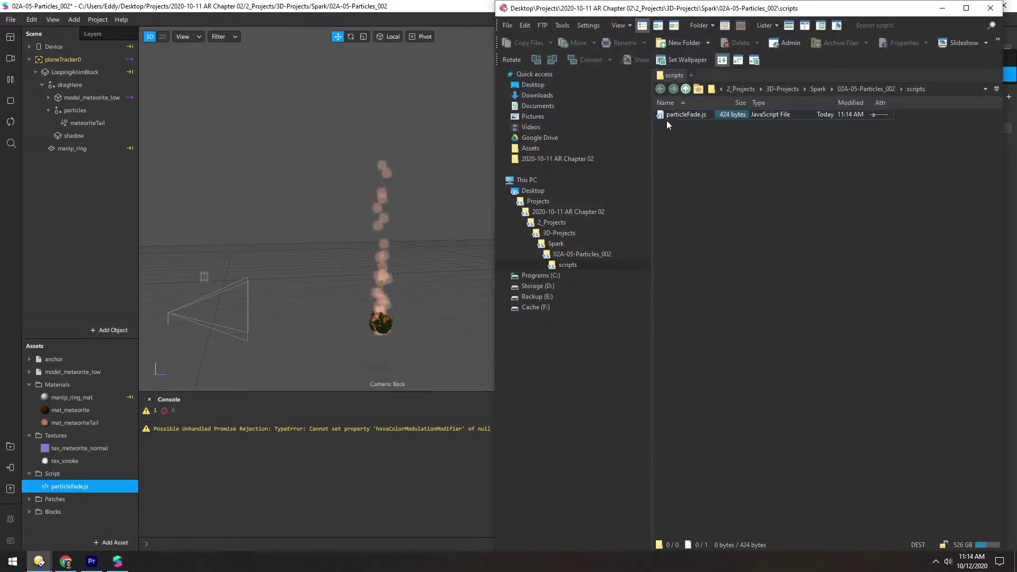
double_click(664, 116)
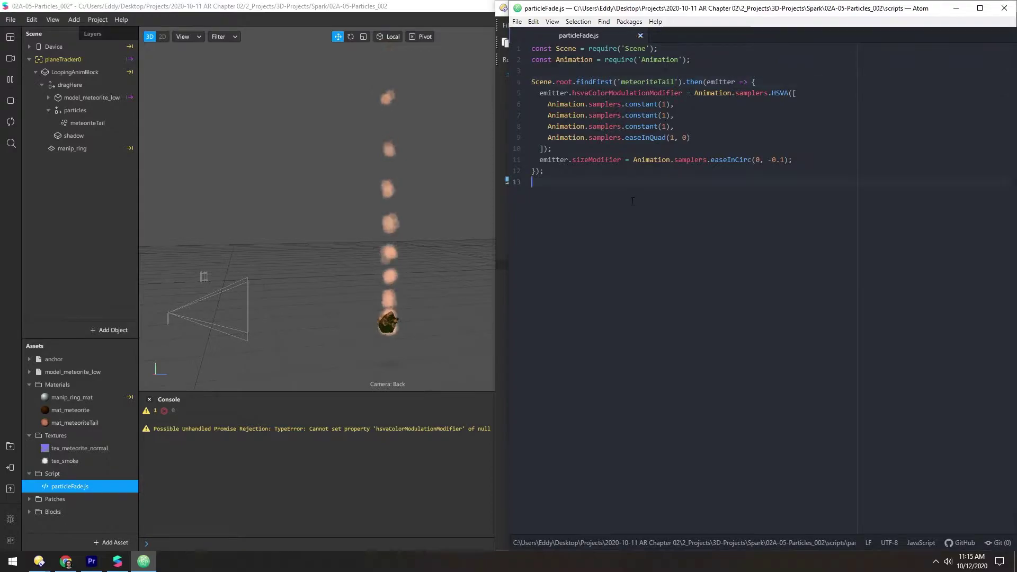
left_click(430, 12)
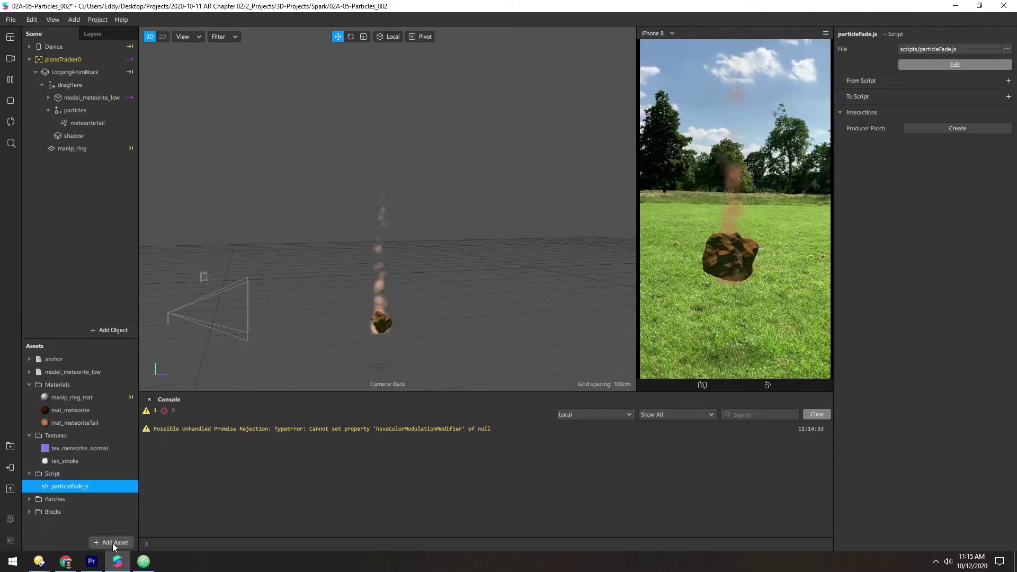
- Check the edited script, then close the Console and resume the scene simulation
left_click(143, 562)
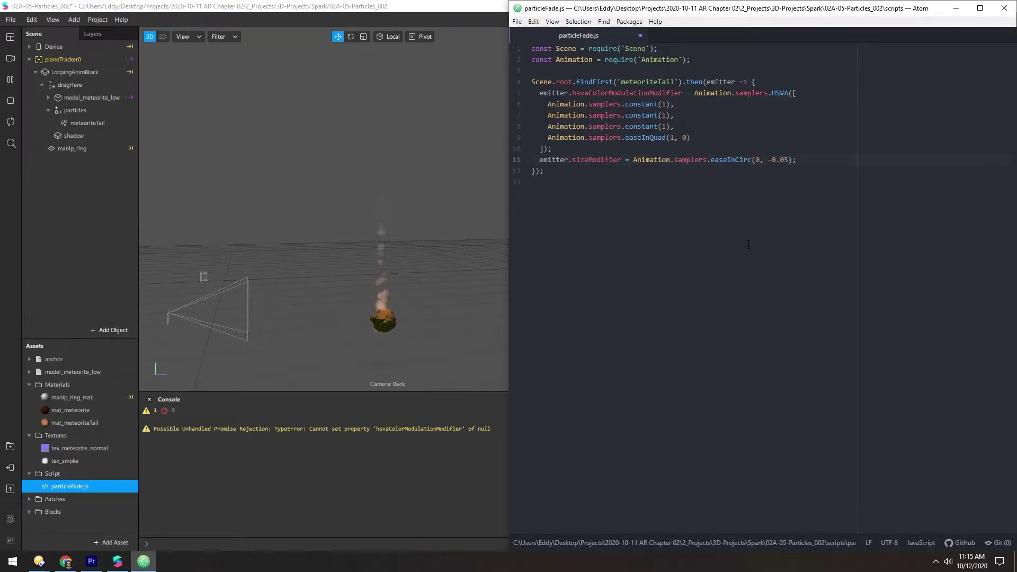
left_click(94, 220)
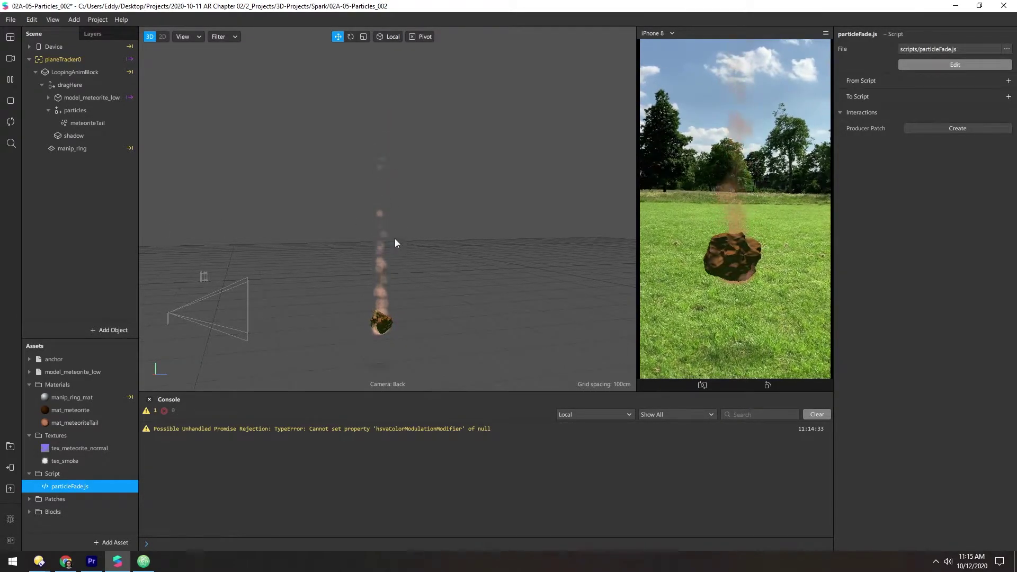
scroll(393, 310, "up", 3)
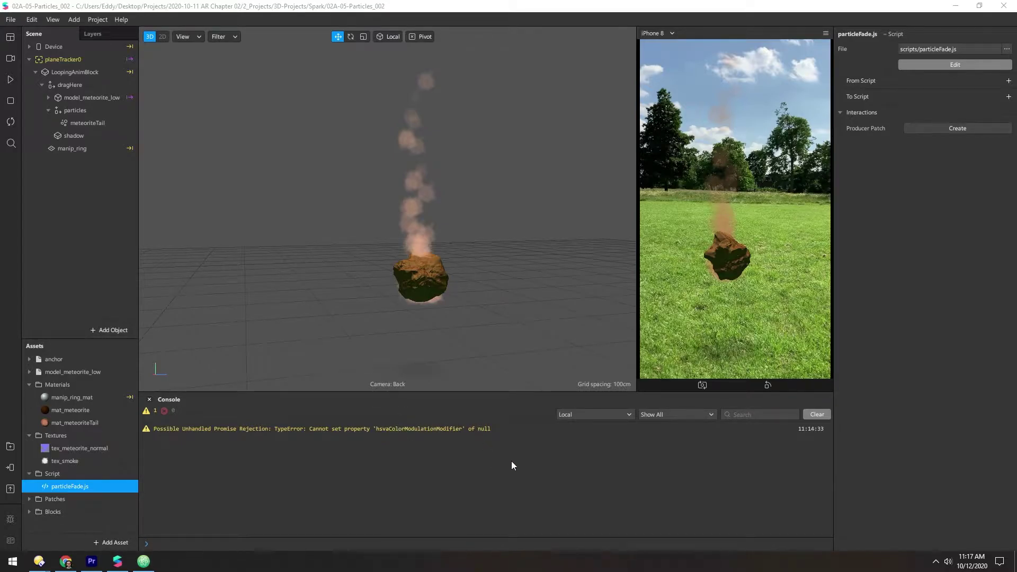
left_click(148, 400)
left_click(11, 80)
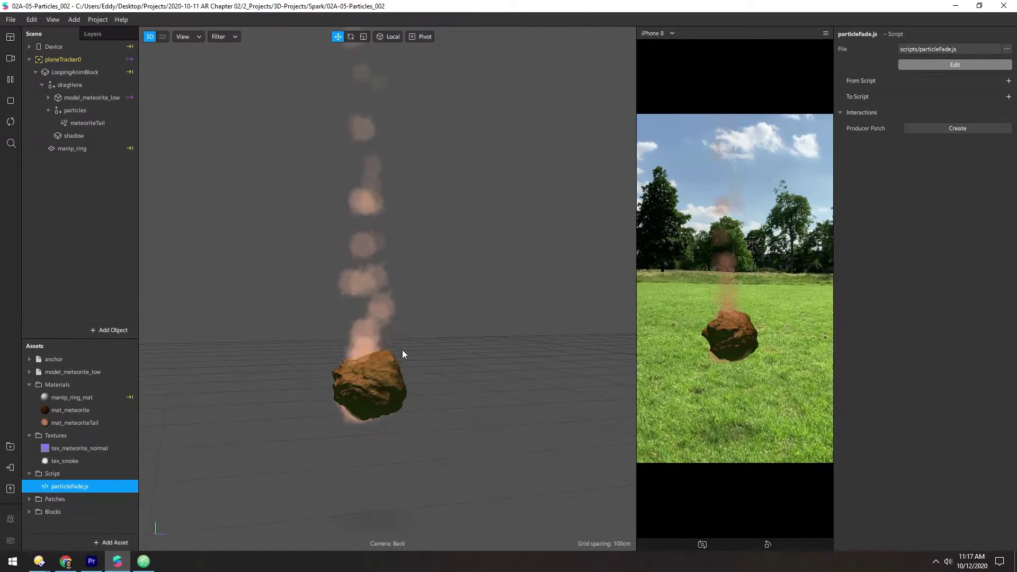
- Duplicate meteoriteTail with Ctrl+D and rename the copy meteoriteCloud
left_click(65, 123)
key("ctrl+d")
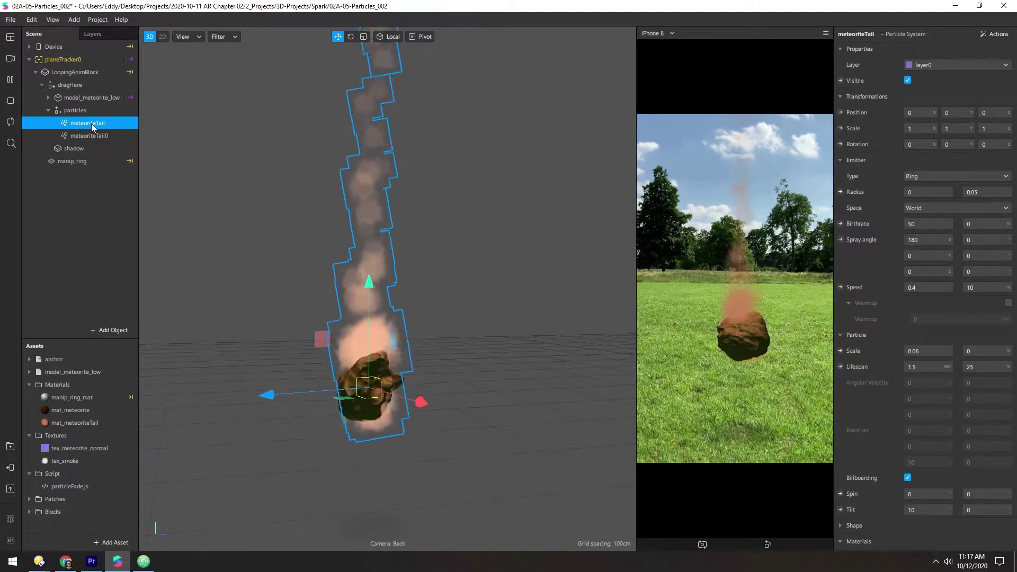
double_click(96, 135)
type("meteoriteCl")
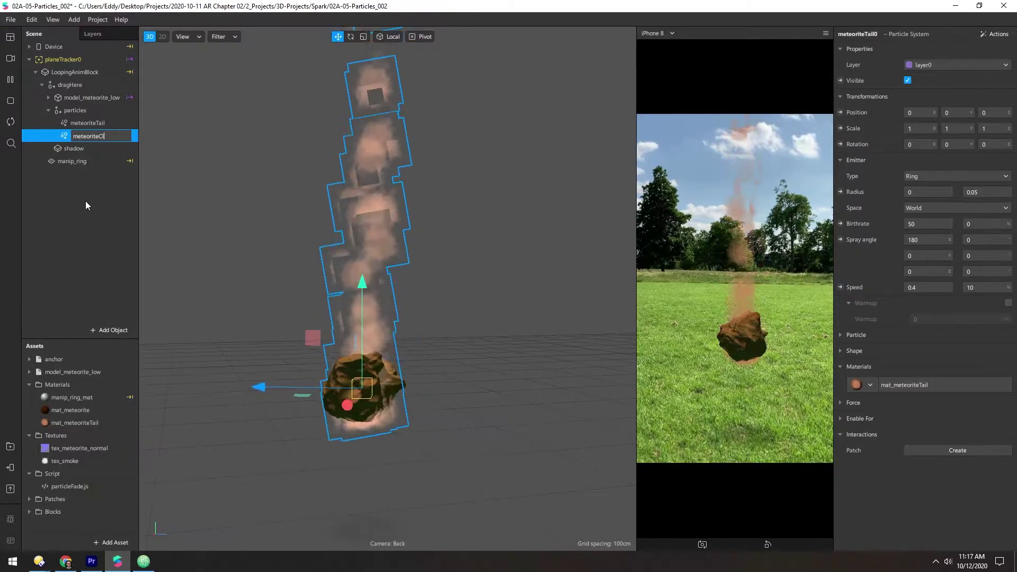
type("oud")
key("Return")
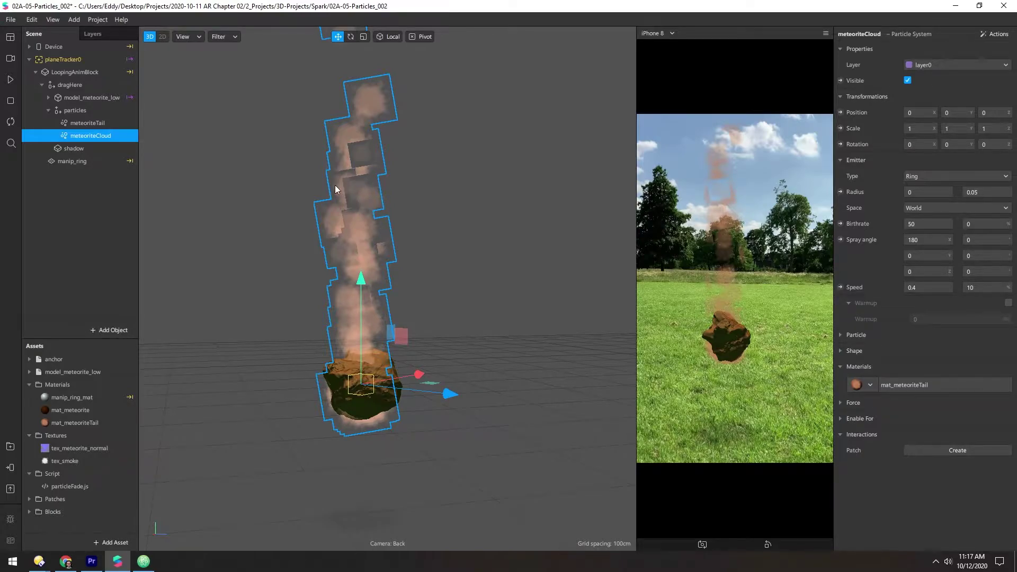
- Turn off Write to Depth Buffer in mat_meteoriteTail's Advanced Render Options
left_click(45, 423)
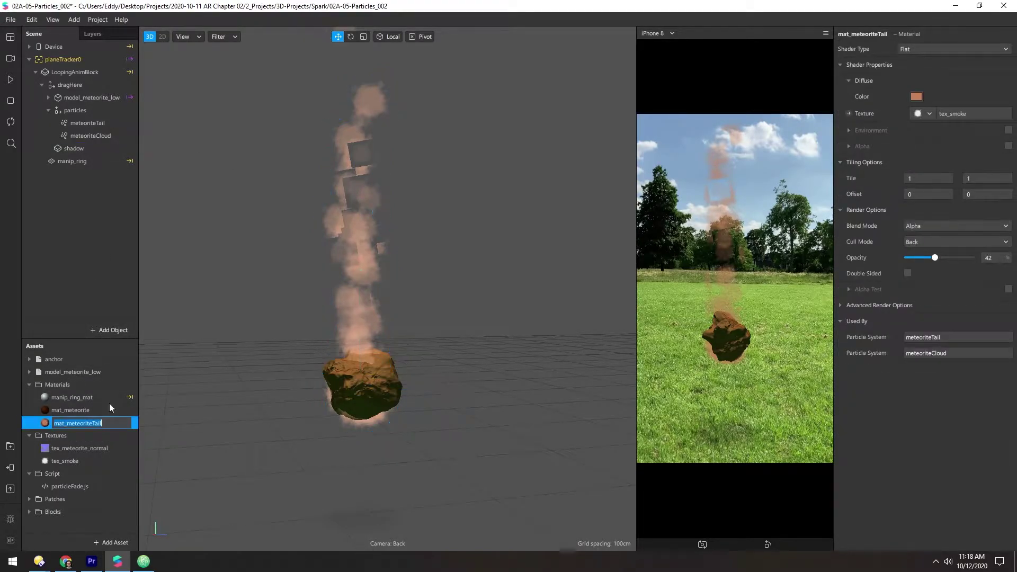
left_click(840, 306)
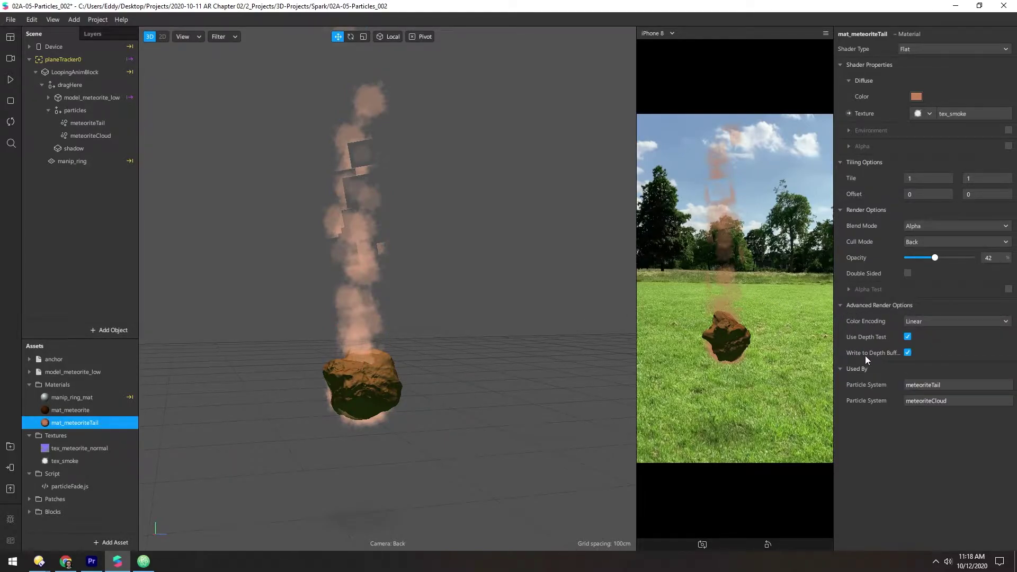
left_click(908, 353)
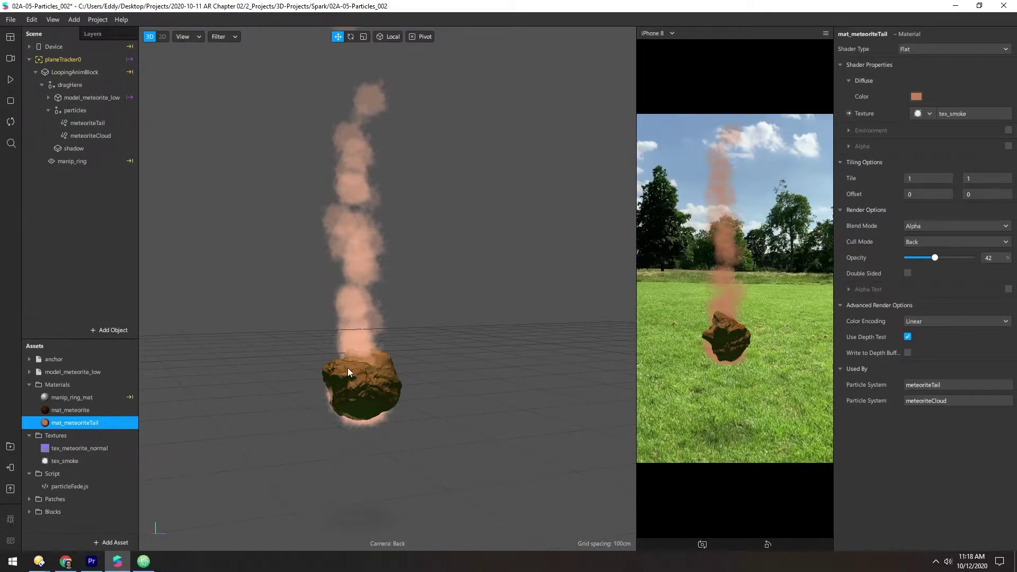
- Duplicate mat_meteoriteTail and rename the copy mat_meteoriteCloud
double_click(44, 423)
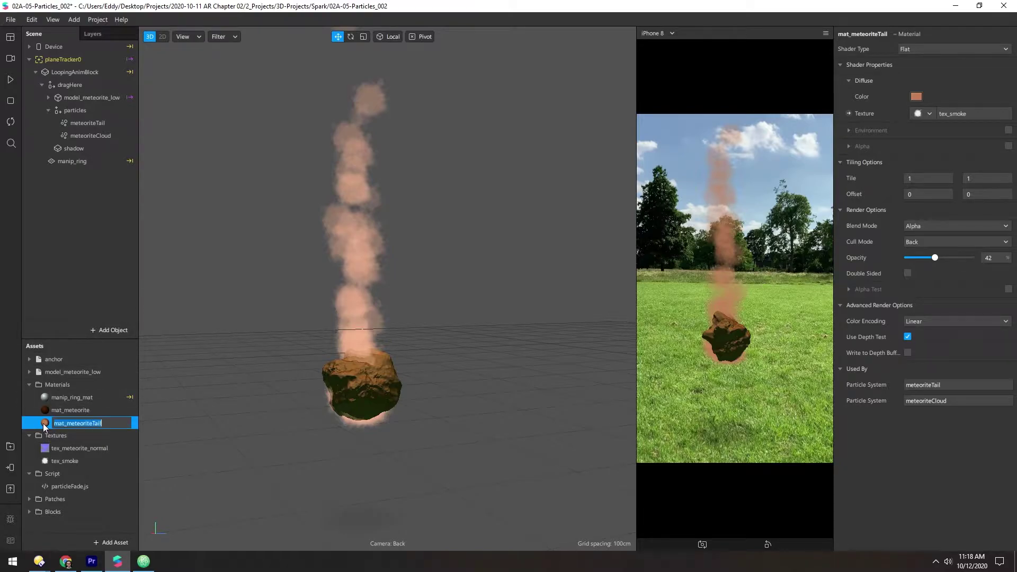
key("ctrl+d")
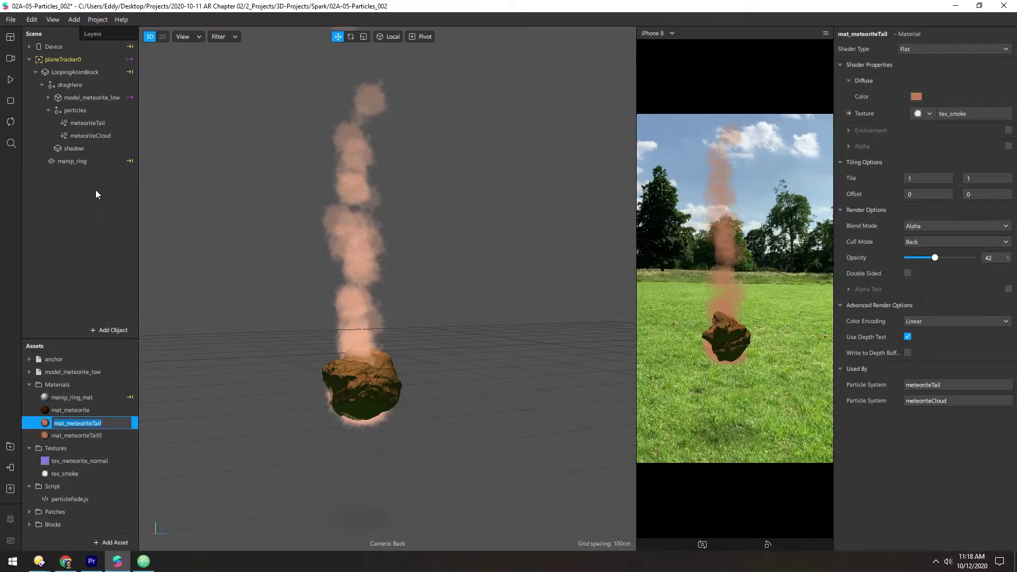
double_click(83, 437)
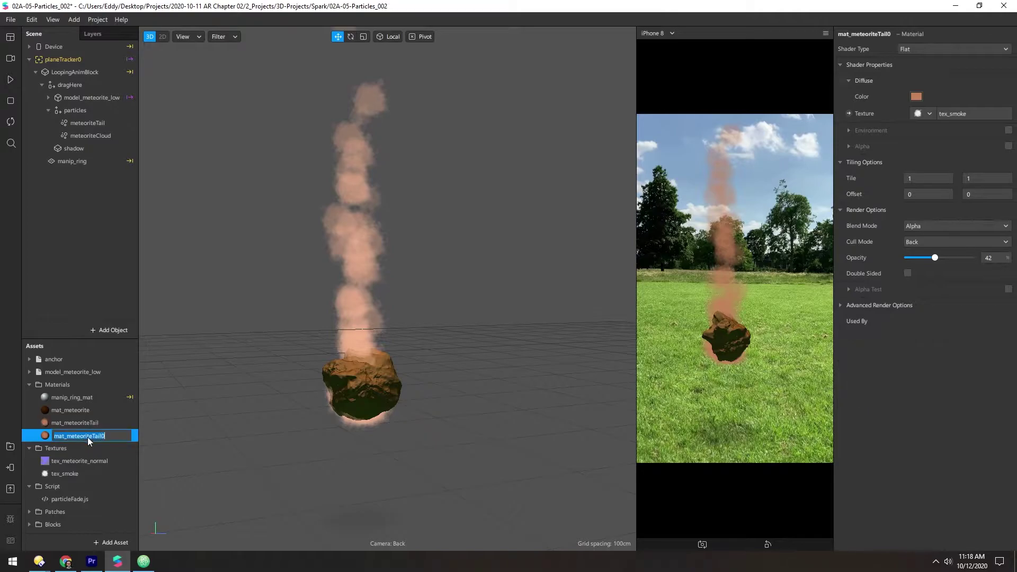
key("Right")
key("BackSpace")
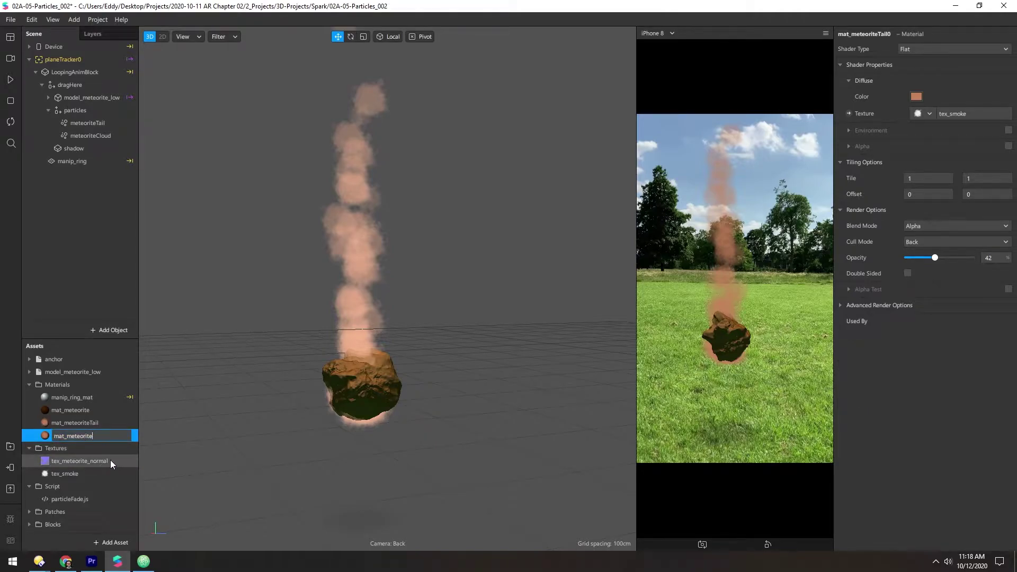
type("Cloud")
key("Return")
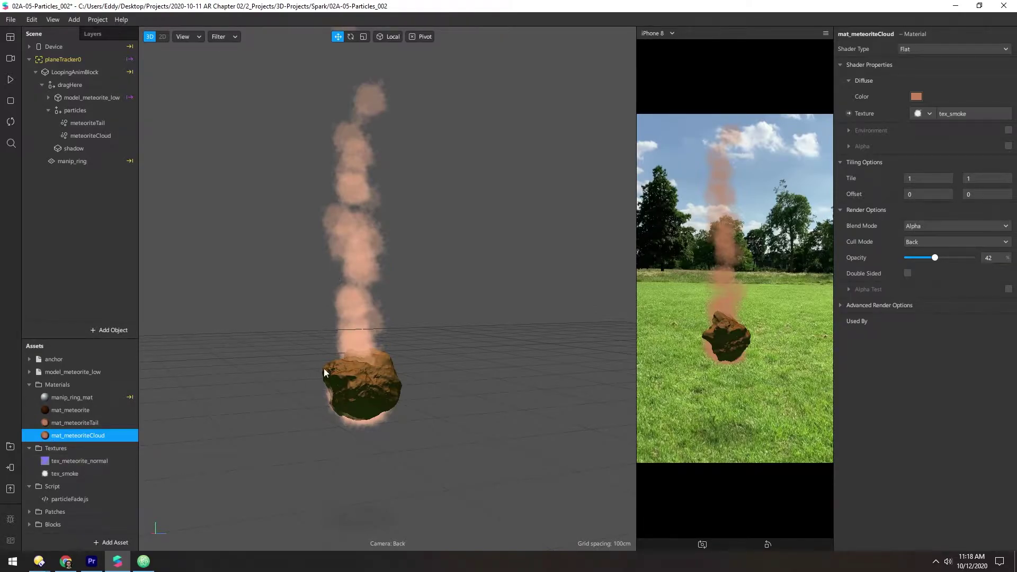
- Change mat_meteoriteCloud's diffuse colour to a deep red
left_click(917, 96)
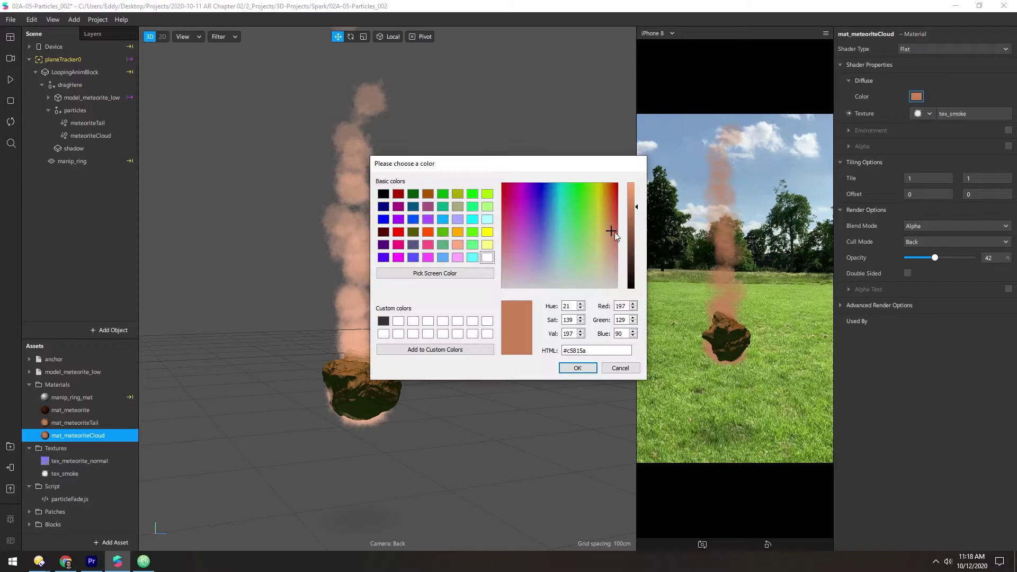
left_click_drag(611, 227, 615, 216)
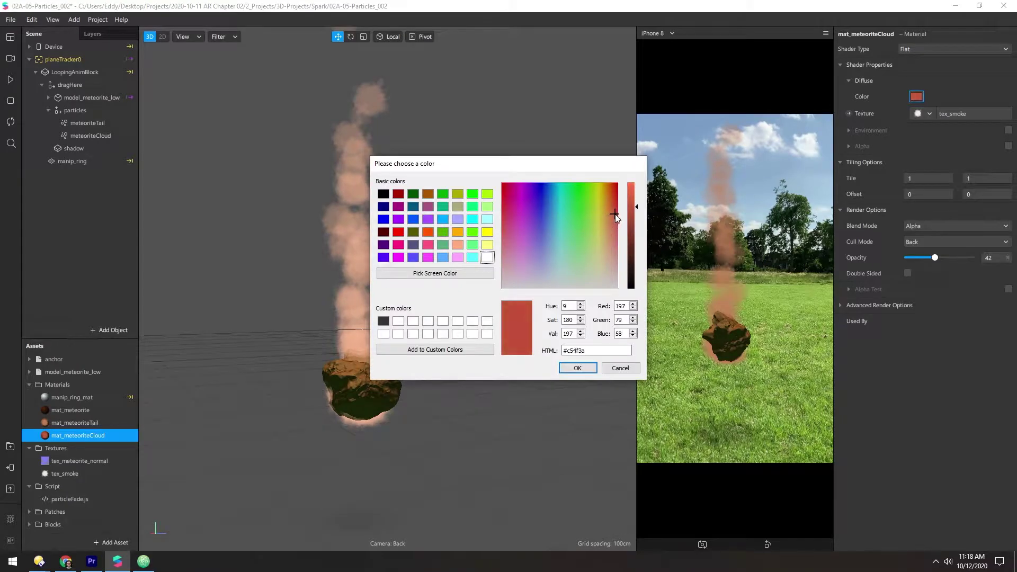
left_click(579, 367)
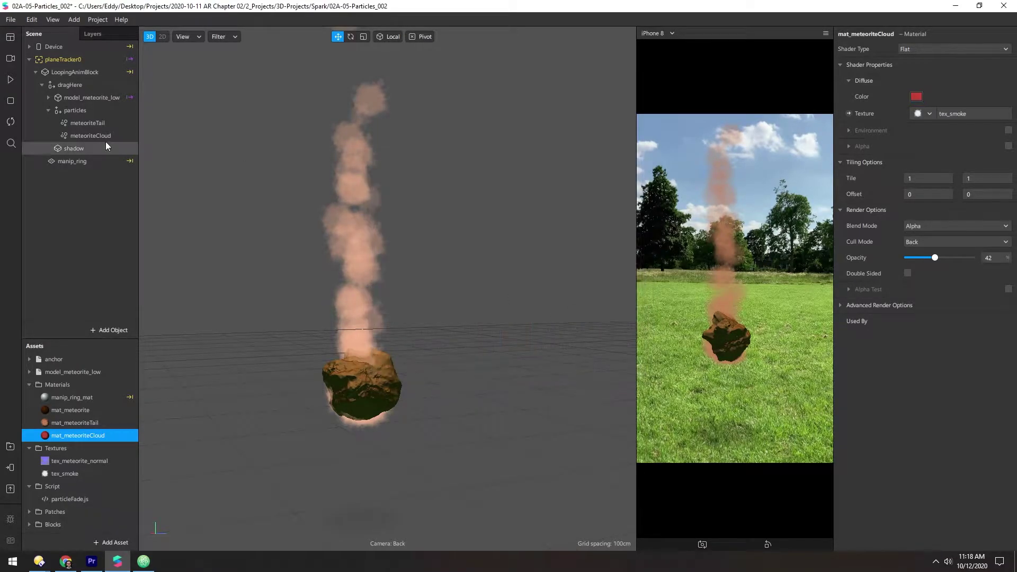
left_click(75, 137)
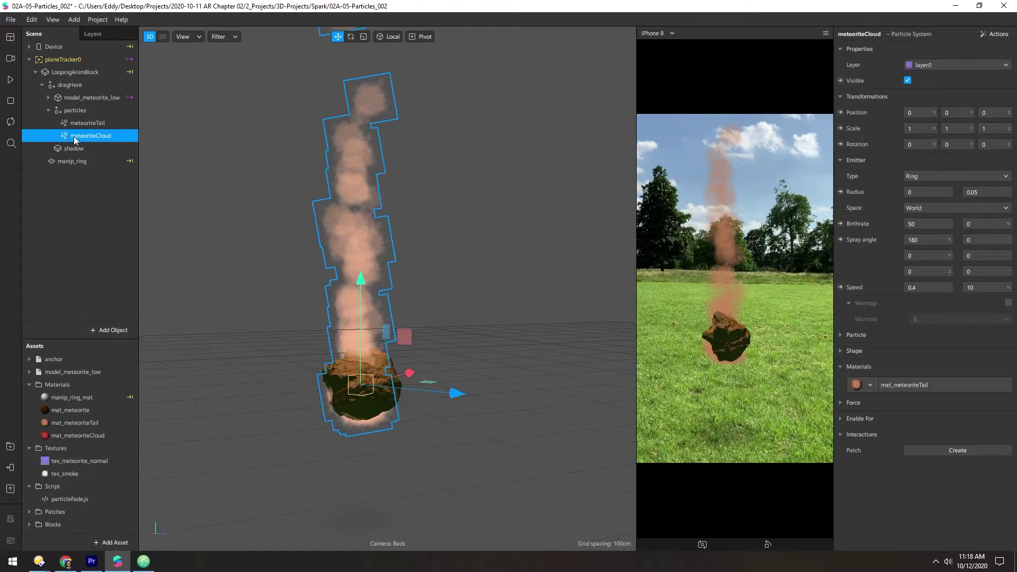
- Assign mat_meteoriteCloud to meteoriteCloud and set its spray angle variations to 25
left_click(870, 385)
left_click(906, 449)
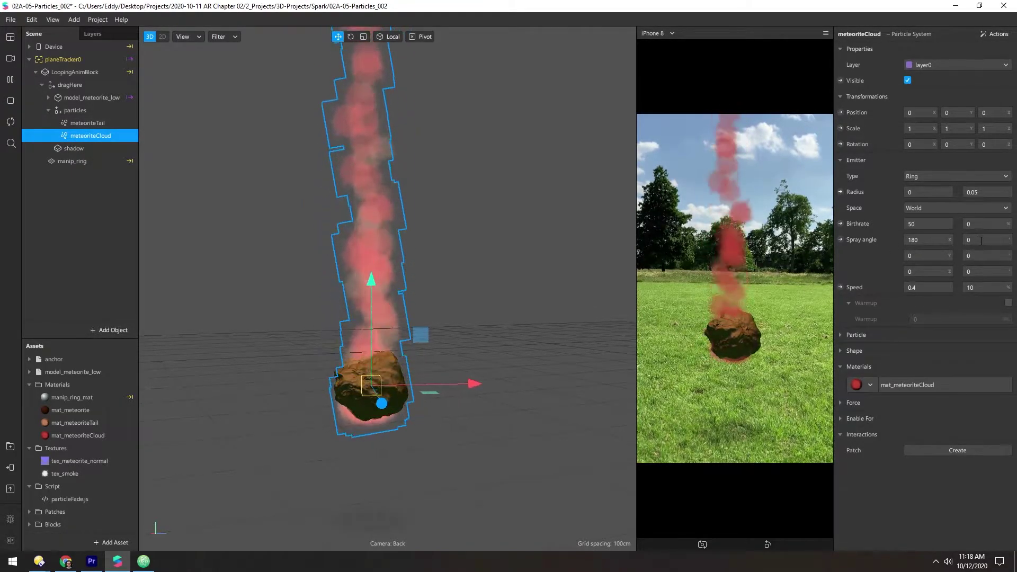
left_click(963, 241)
type("25")
key("Tab")
type("2")
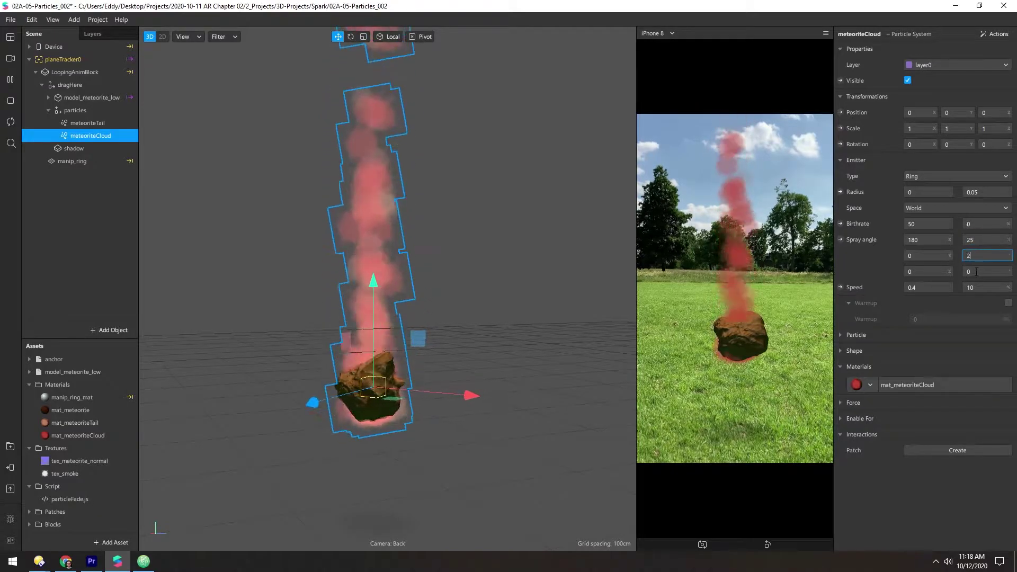
type("25")
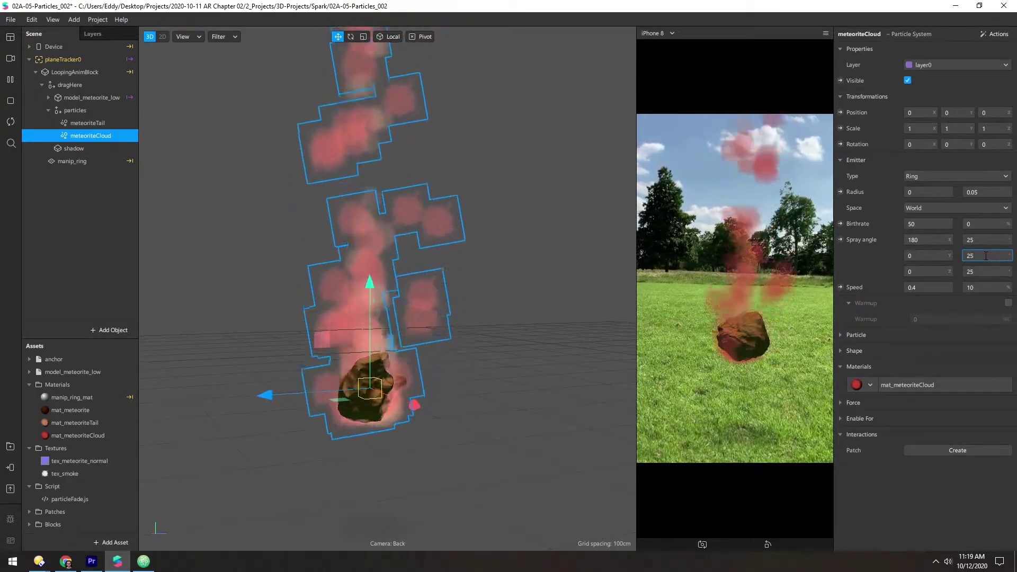
left_click(986, 255)
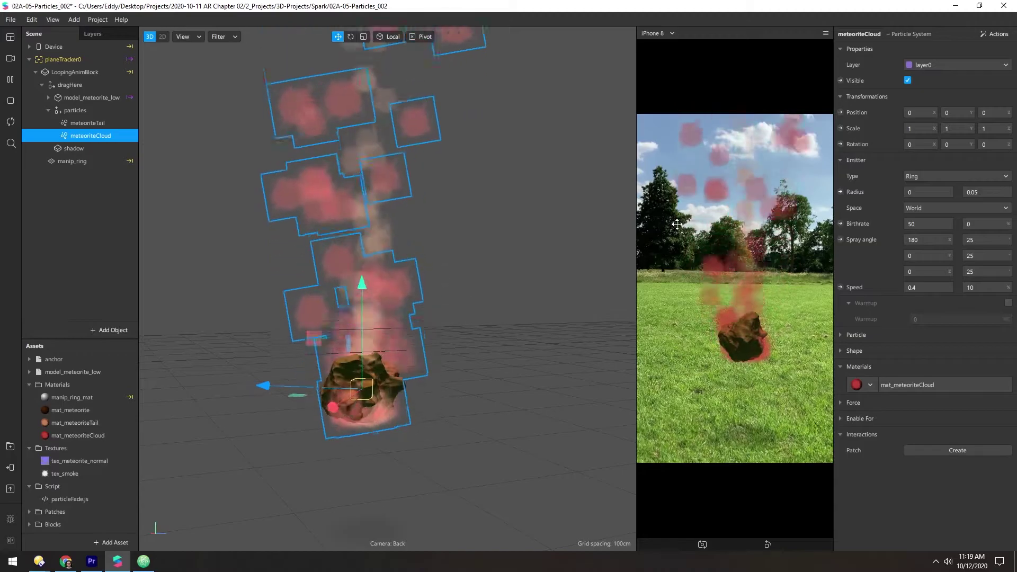
left_click(740, 368)
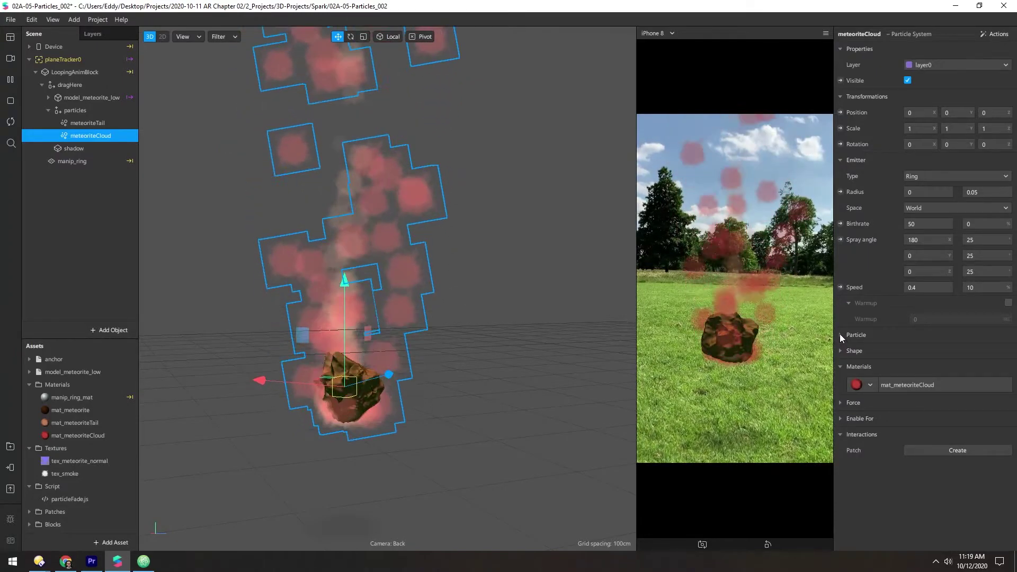
- Set the cloud particles' lifespan to 0.75
left_click(841, 335)
left_click(922, 367)
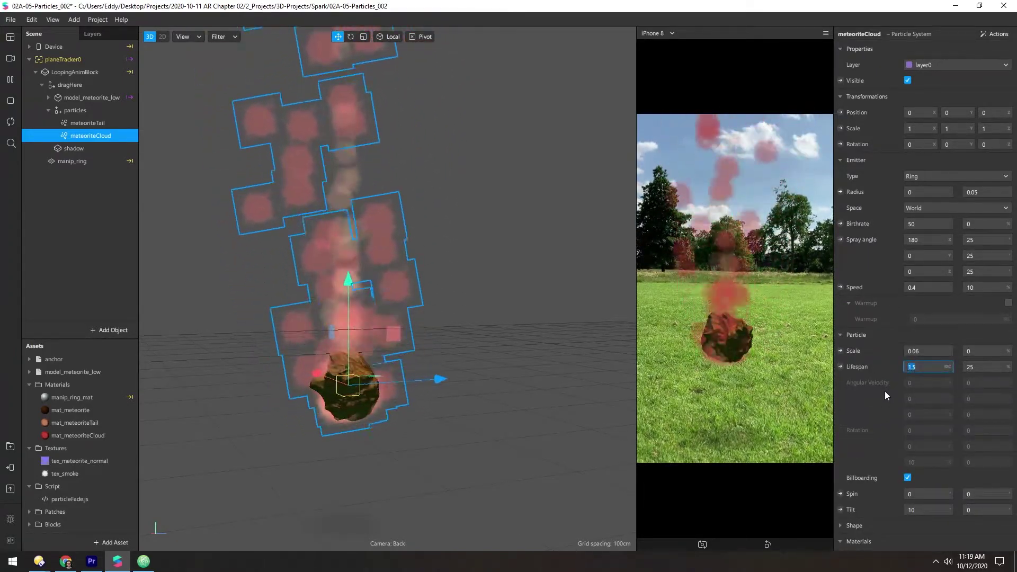
key("BackSpace")
type("0.75")
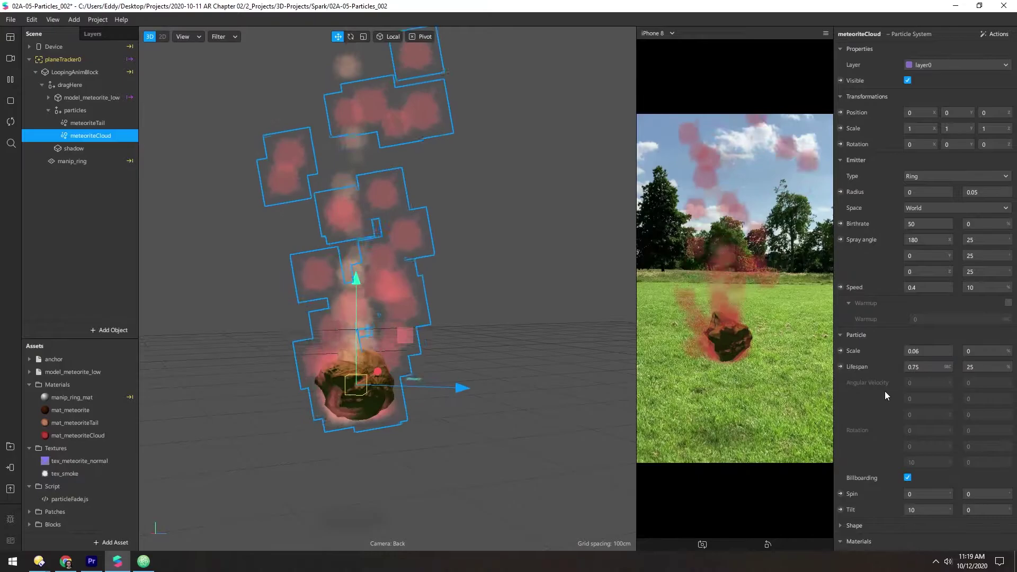
key("Return")
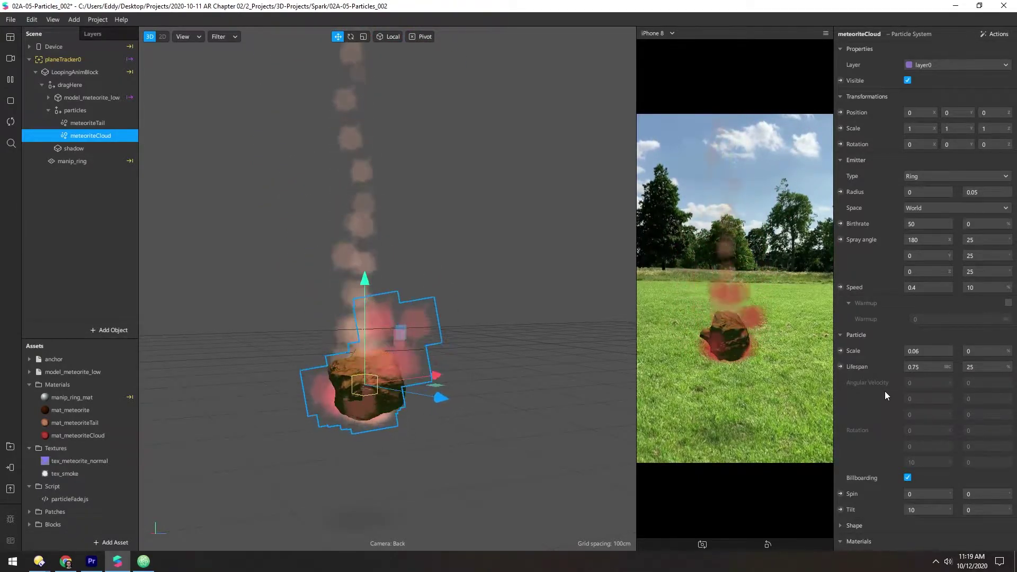
left_click_drag(727, 352, 746, 360)
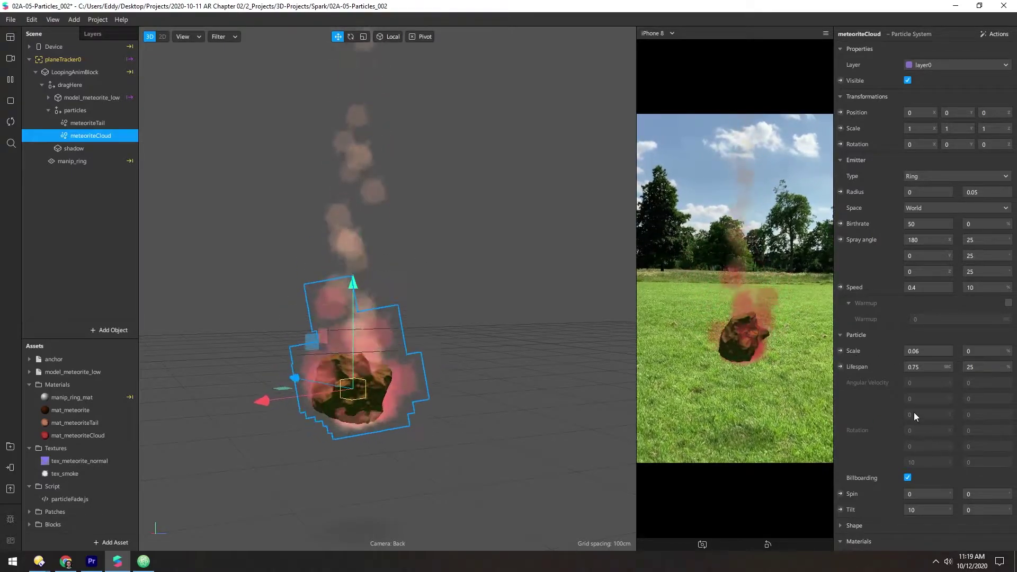
- Set the cloud particle scale to 0.1 and lifespan to 1
double_click(924, 351)
type("0.1")
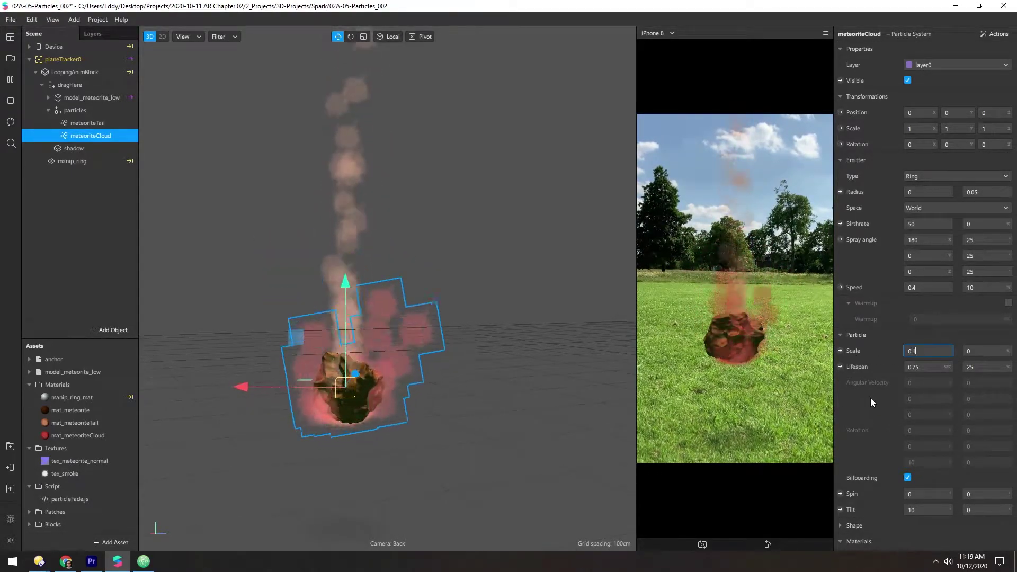
key("Return")
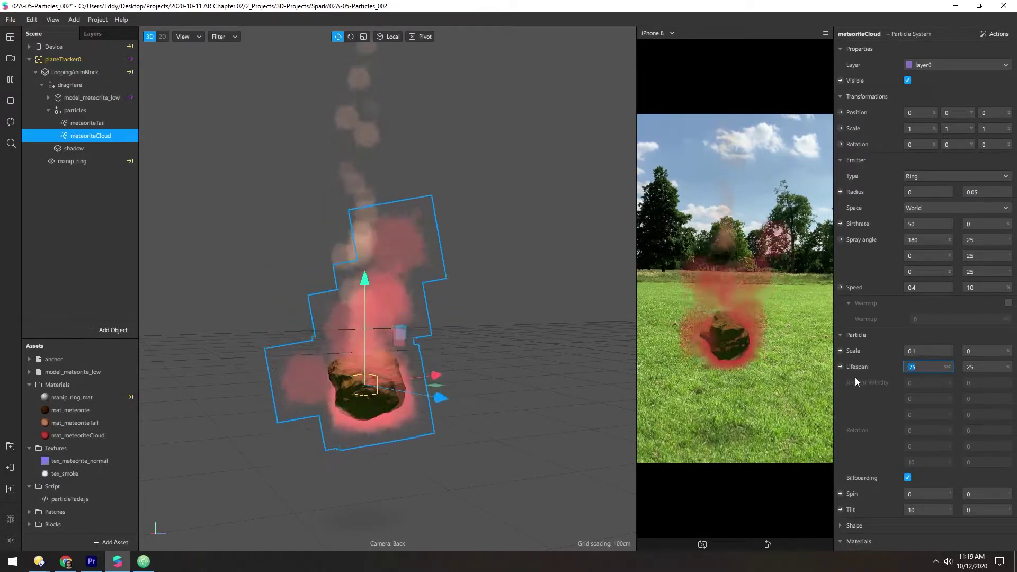
key("Delete")
key("Delete")
type("1")
key("Return")
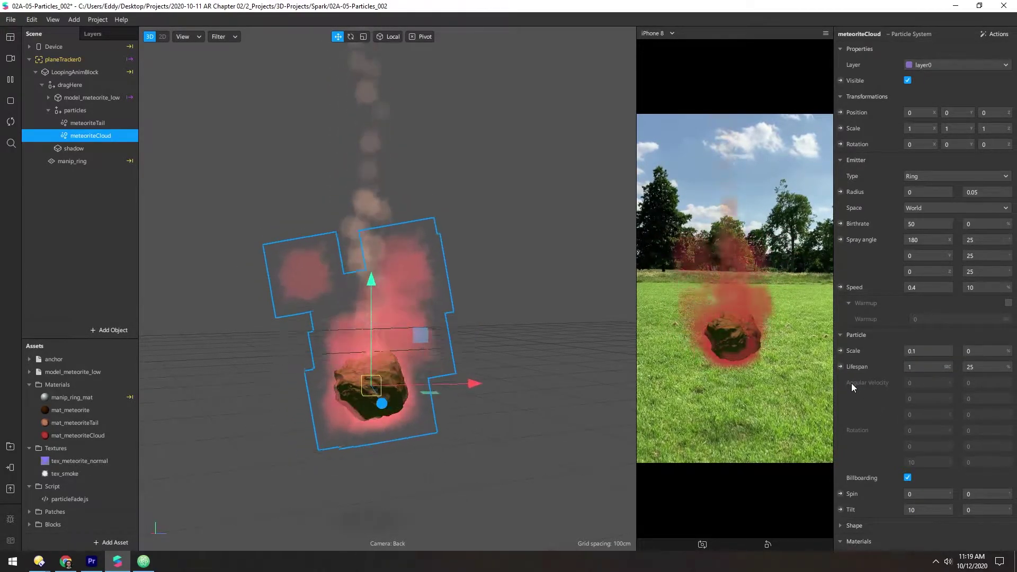
double_click(84, 136)
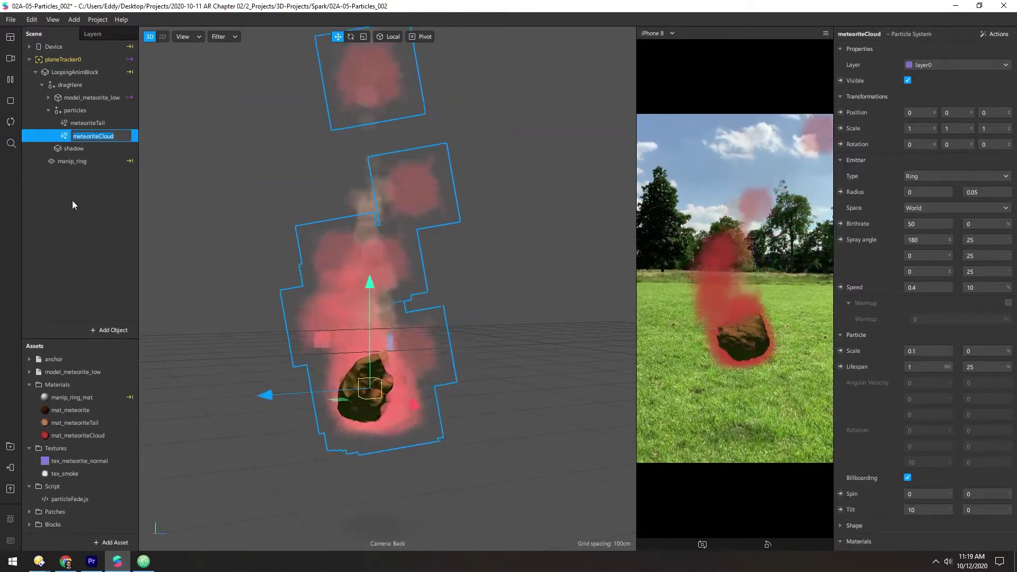
left_click(72, 200)
- Paste a copy of the meteoriteTail block in particleFade.js, retarget it to meteoriteCloud, and save
left_click(143, 561)
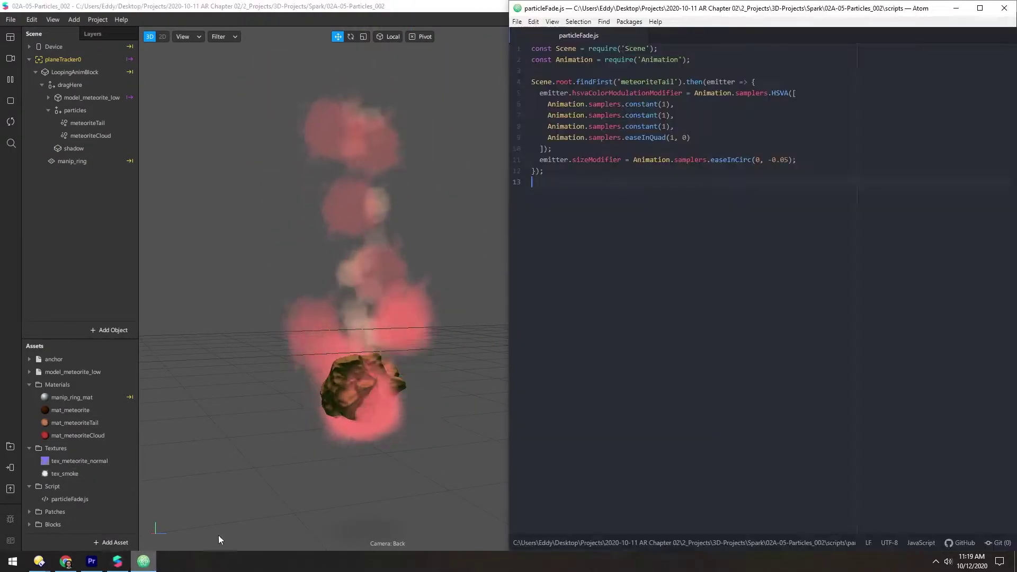
key("Return")
left_click_drag(544, 170, 525, 82)
key("ctrl+c")
left_click(550, 193)
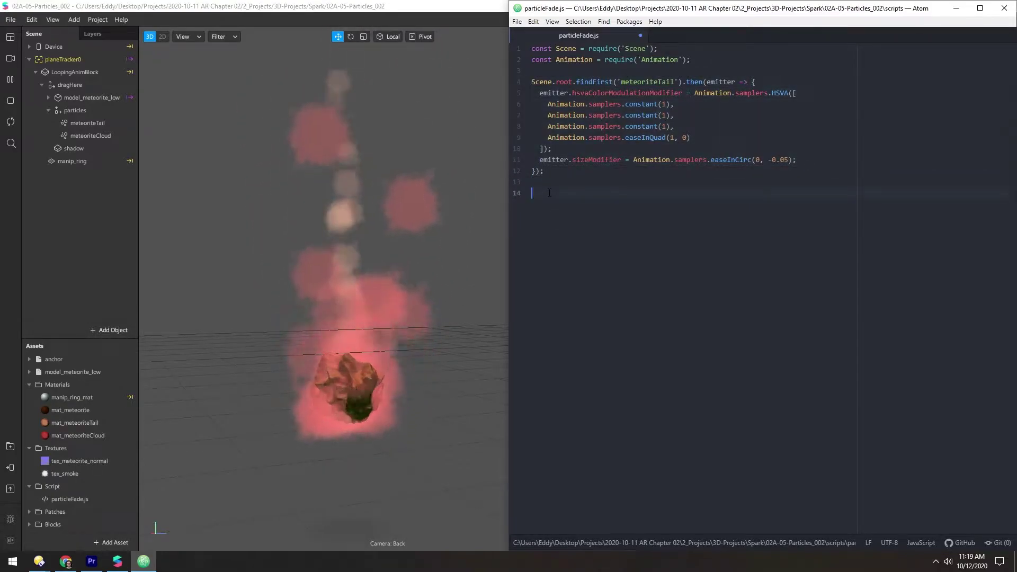
key("ctrl+v")
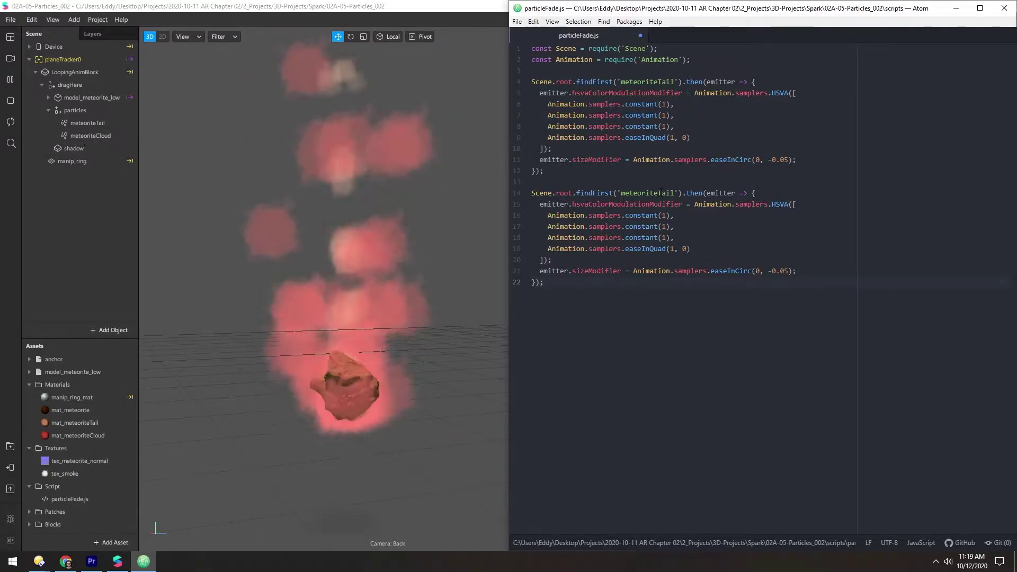
left_click_drag(659, 193, 676, 193)
key("BackSpace")
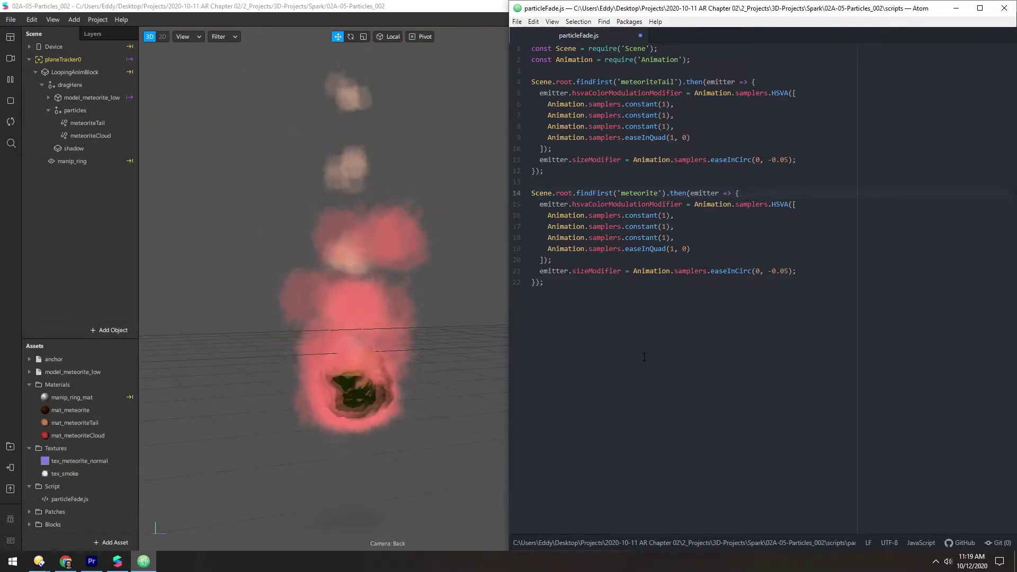
type("Cloud")
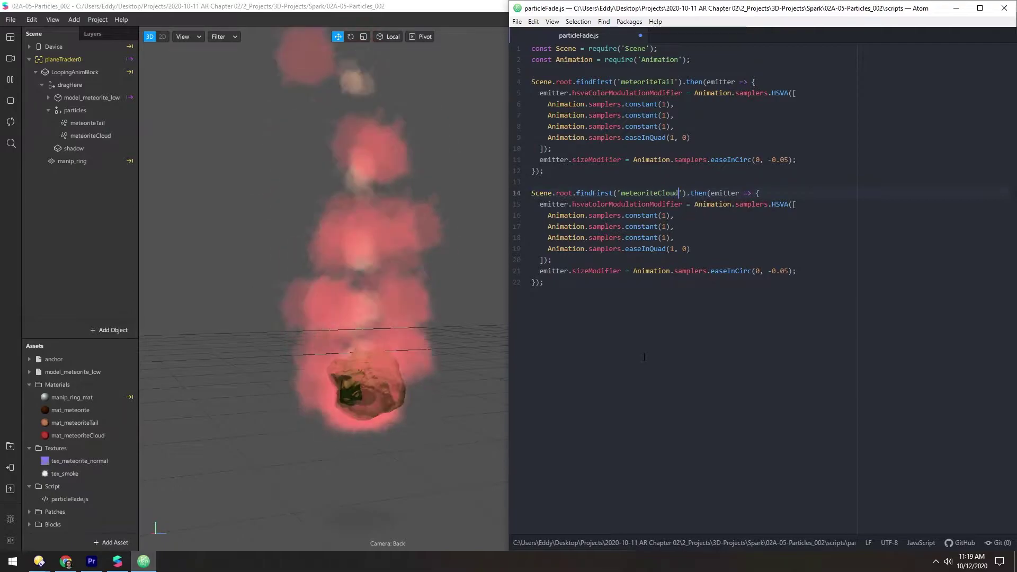
key("ctrl+s")
left_click(88, 222)
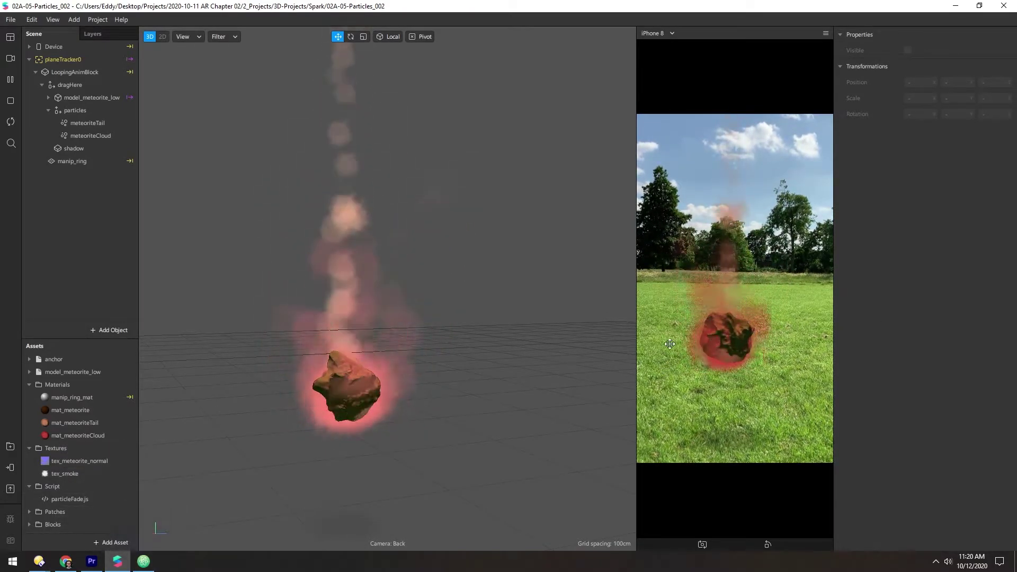
- Change the meteoriteCloud size modifier from -0.05 to -0.1 and save the script
left_click(144, 561)
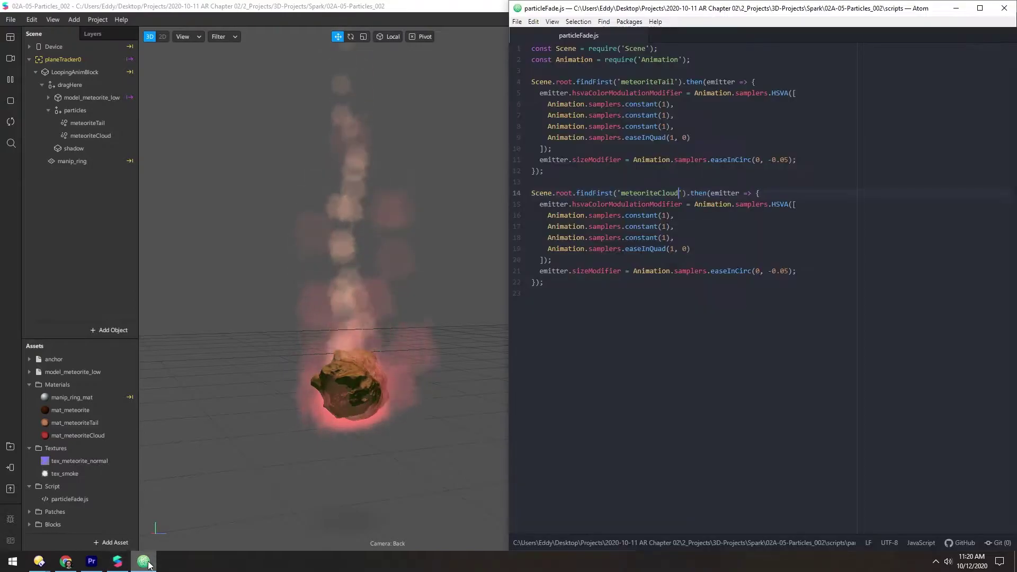
left_click(790, 271)
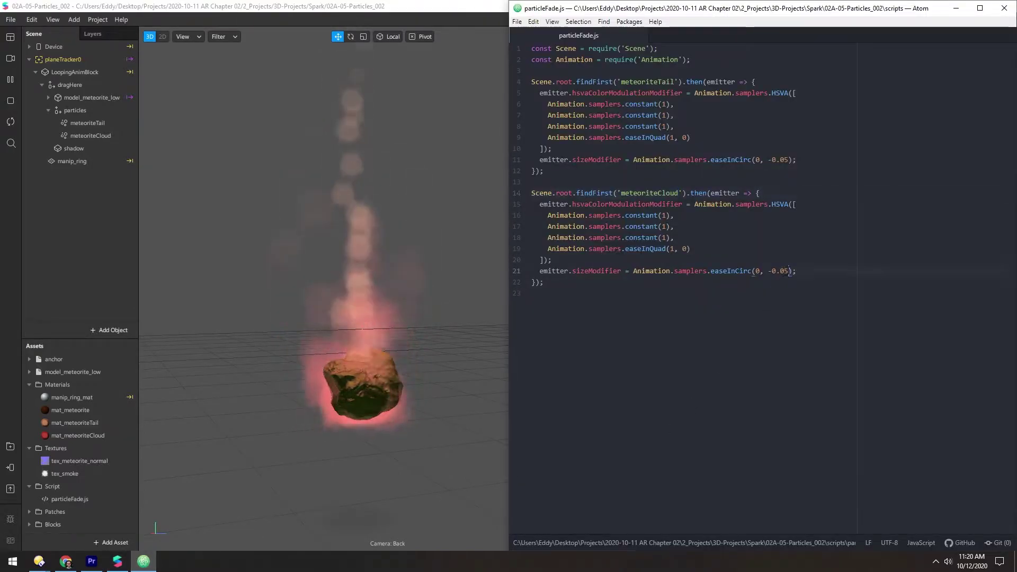
key("BackSpace")
key("BackSpace")
type("1")
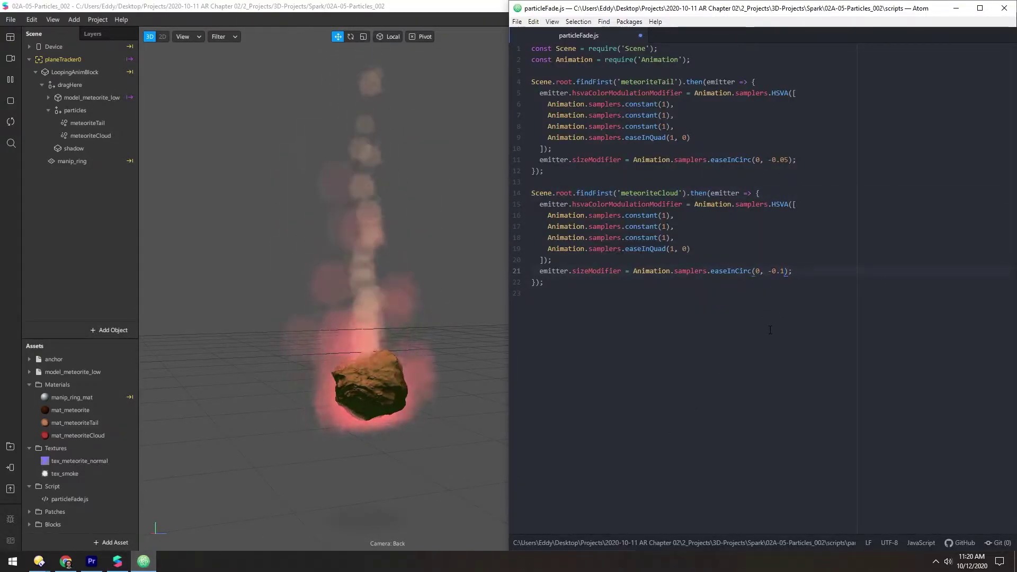
key("ctrl+s")
left_click(95, 234)
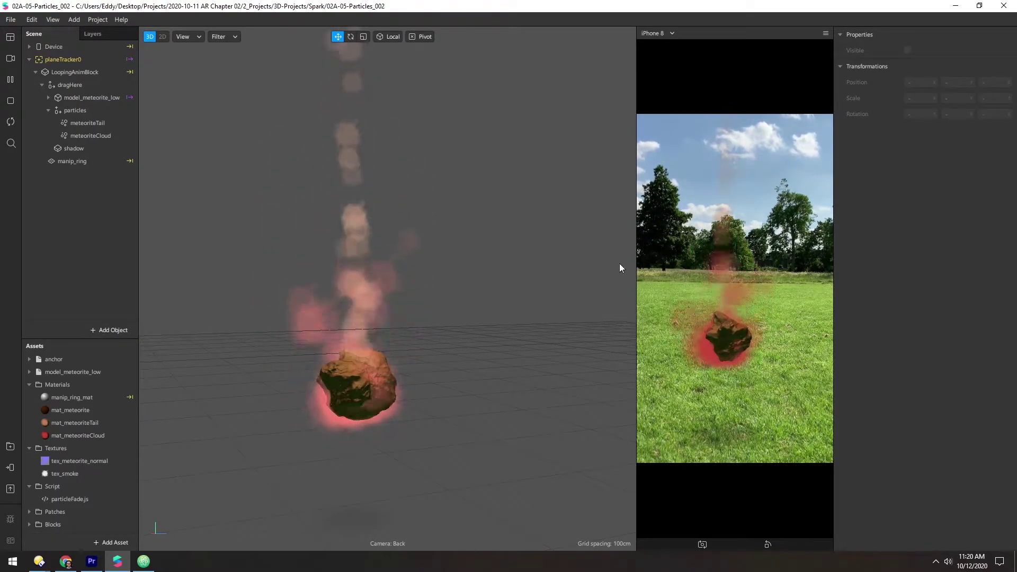
- Duplicate the meteoriteCloud emitter and rename the copy meteoriteFire
left_click(65, 136)
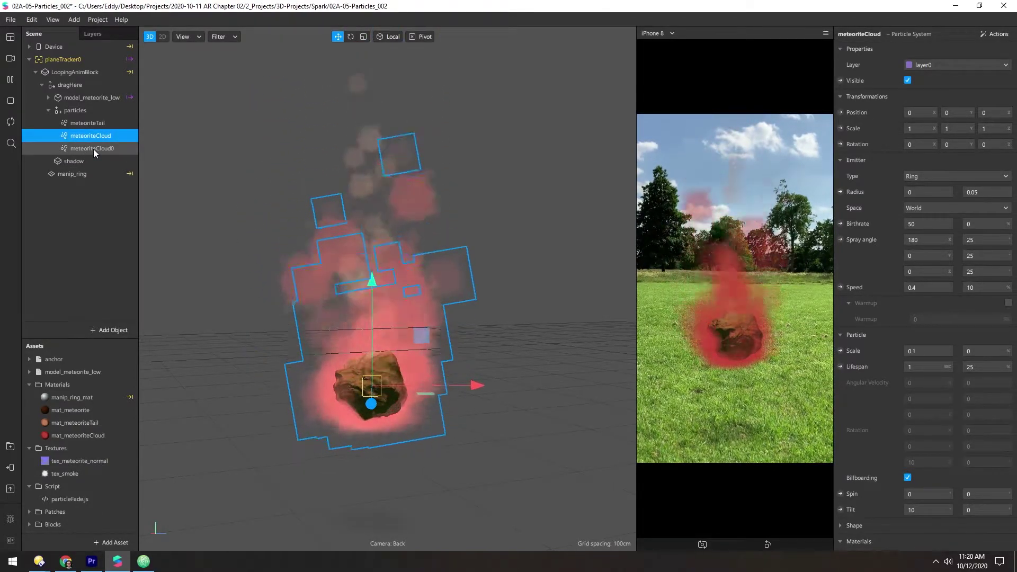
left_click(93, 148)
double_click(80, 150)
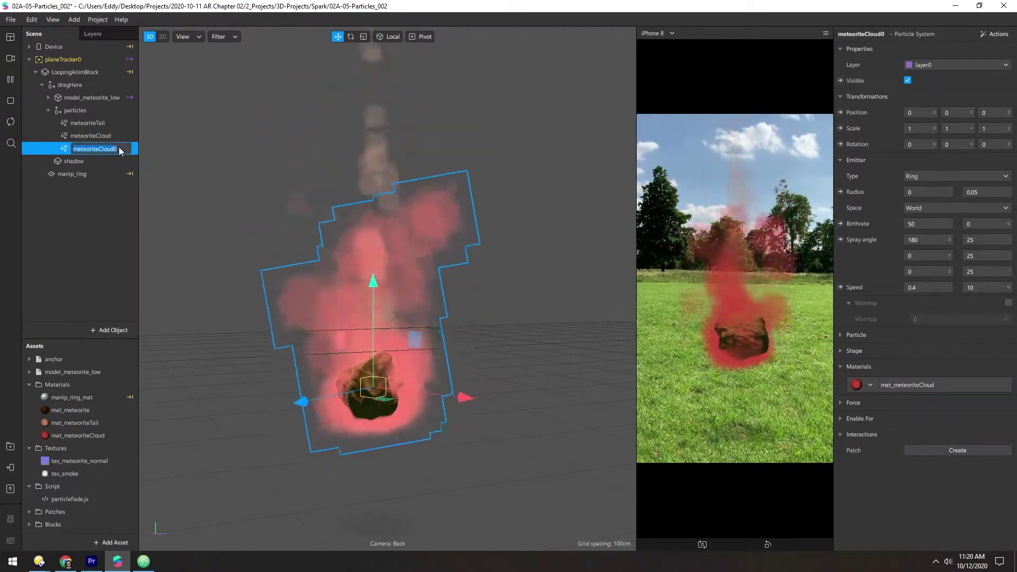
type("meteorite")
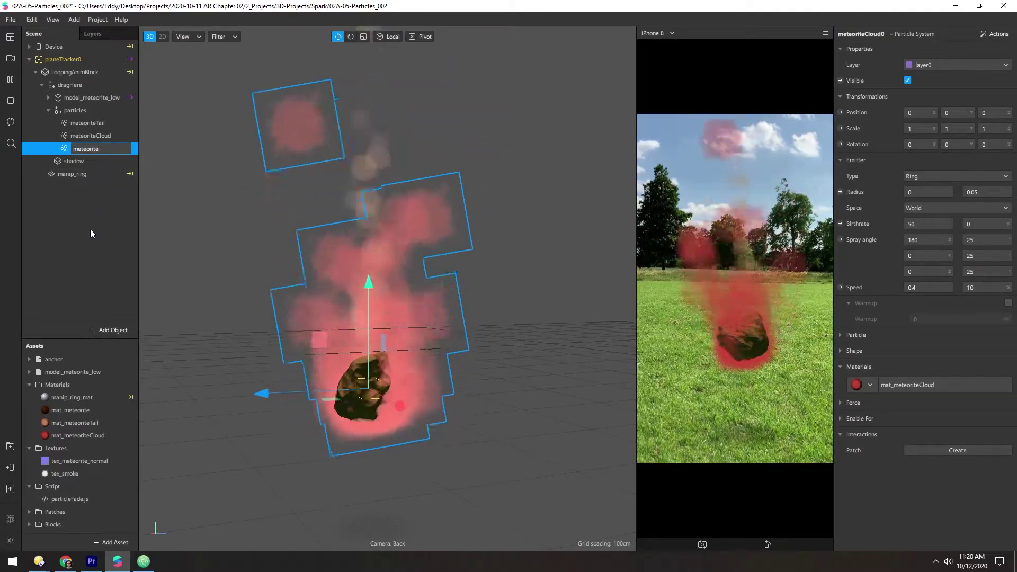
type("Fire")
key("Return")
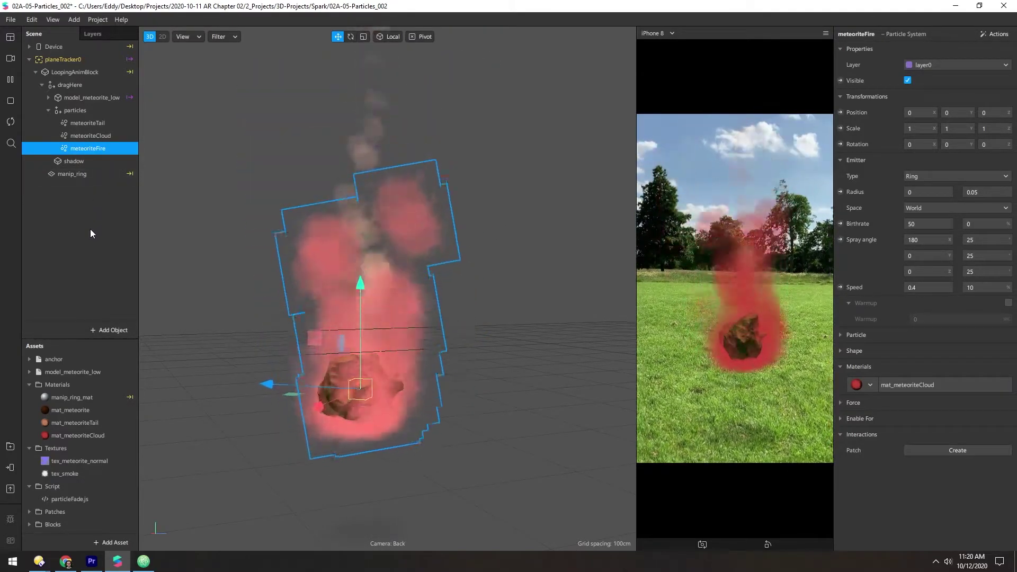
- Duplicate mat_meteoriteCloud as mat_meteoriteFire and set its blend mode to Add
left_click(46, 436)
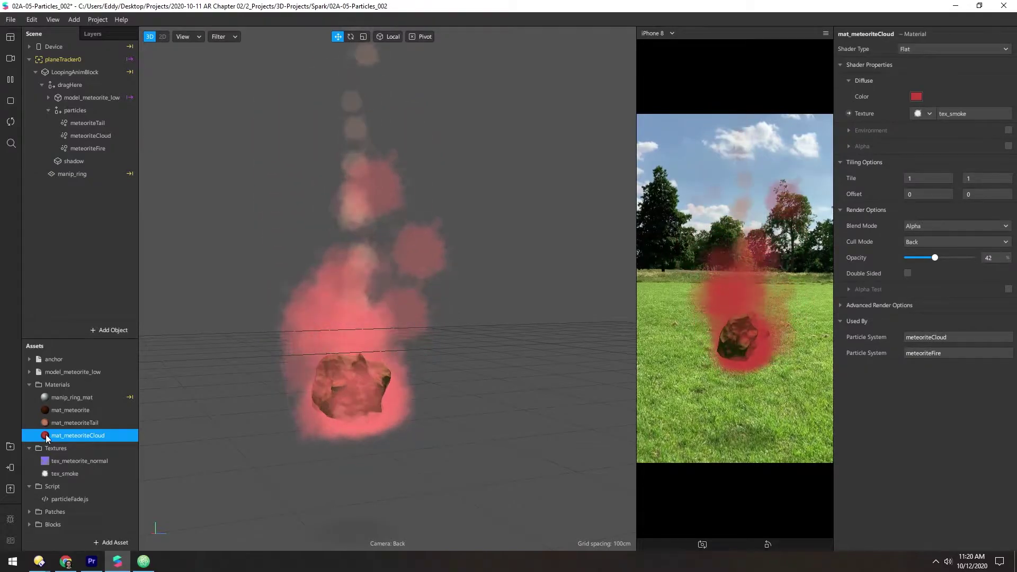
key("ctrl+d")
left_click_drag(93, 449, 119, 448)
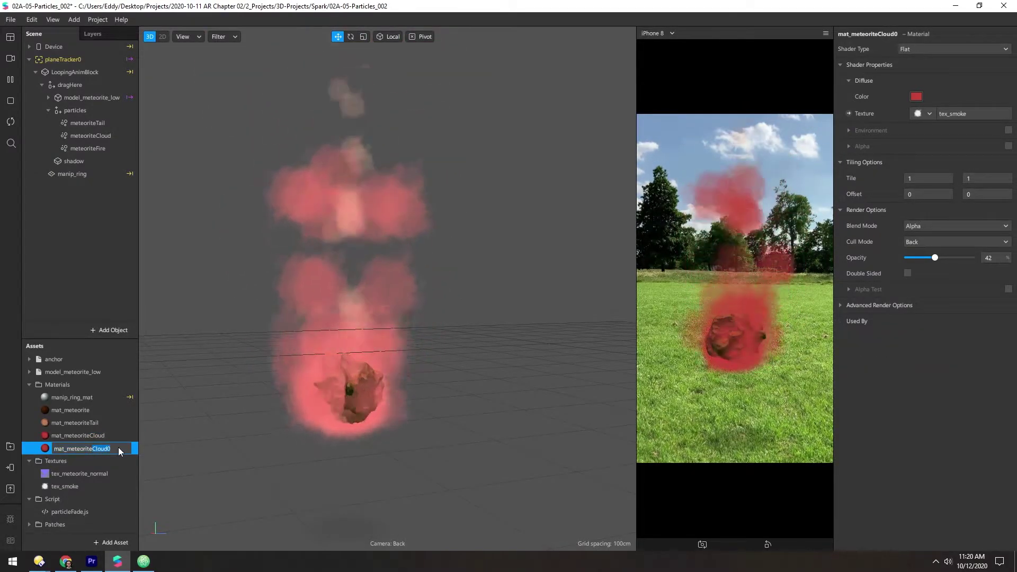
type("Fire")
key("Return")
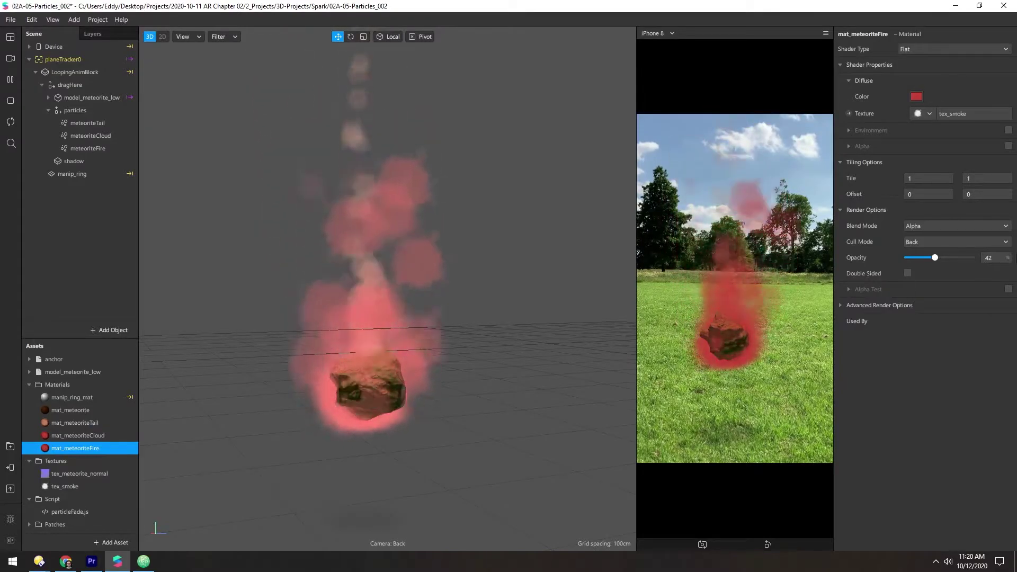
left_click(930, 228)
left_click(929, 231)
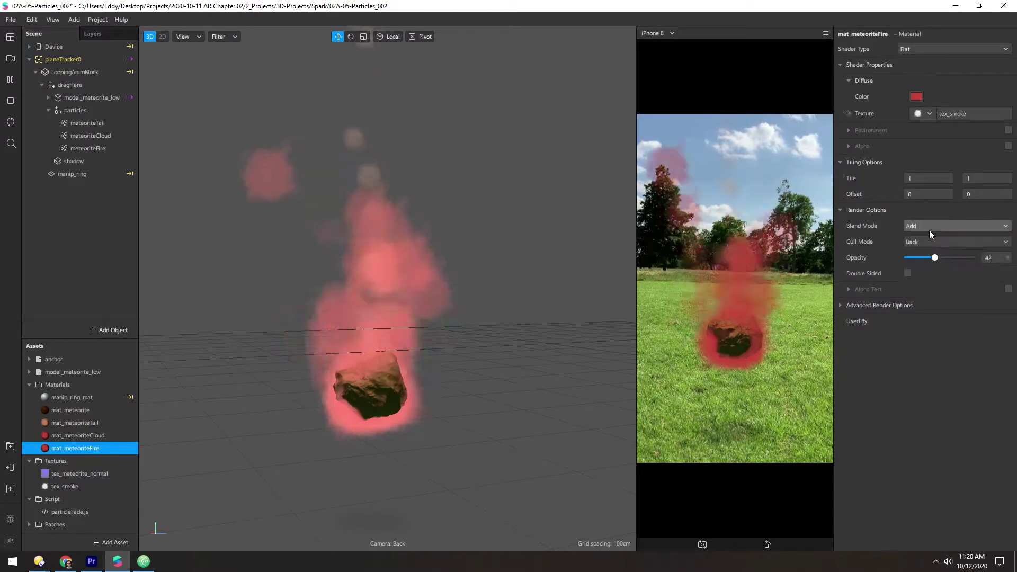
- Assign the mat_meteoriteFire material to the meteoriteFire emitter
left_click(67, 151)
left_click(867, 384)
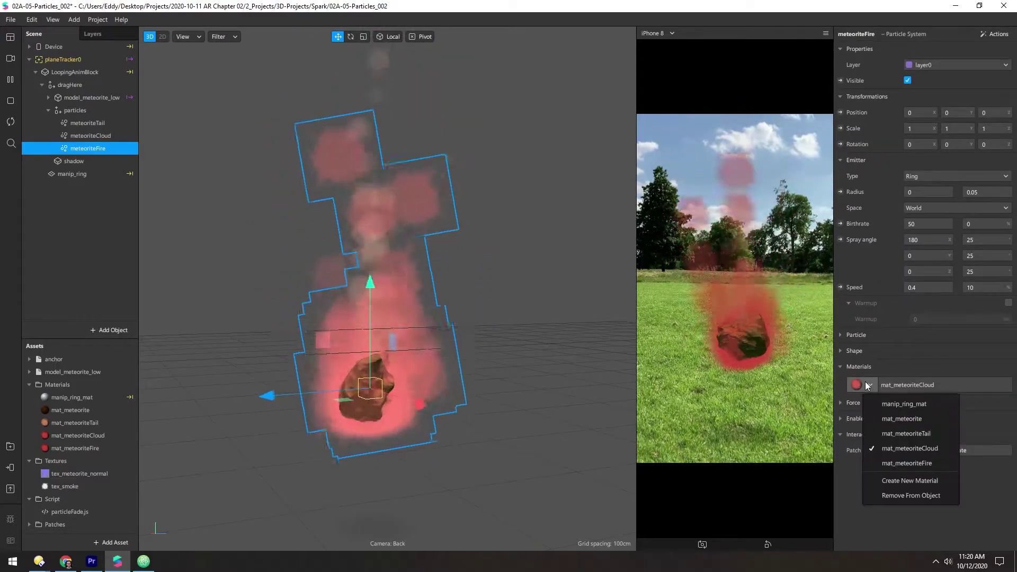
left_click(927, 464)
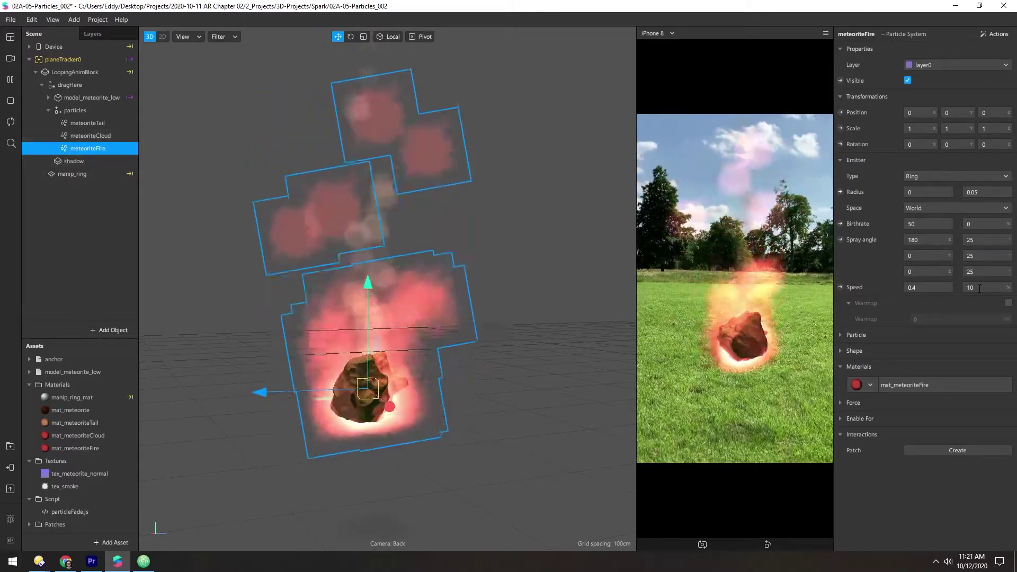
- Narrow the fire emitter's spray angle variations from 25 to 5
left_click(962, 239)
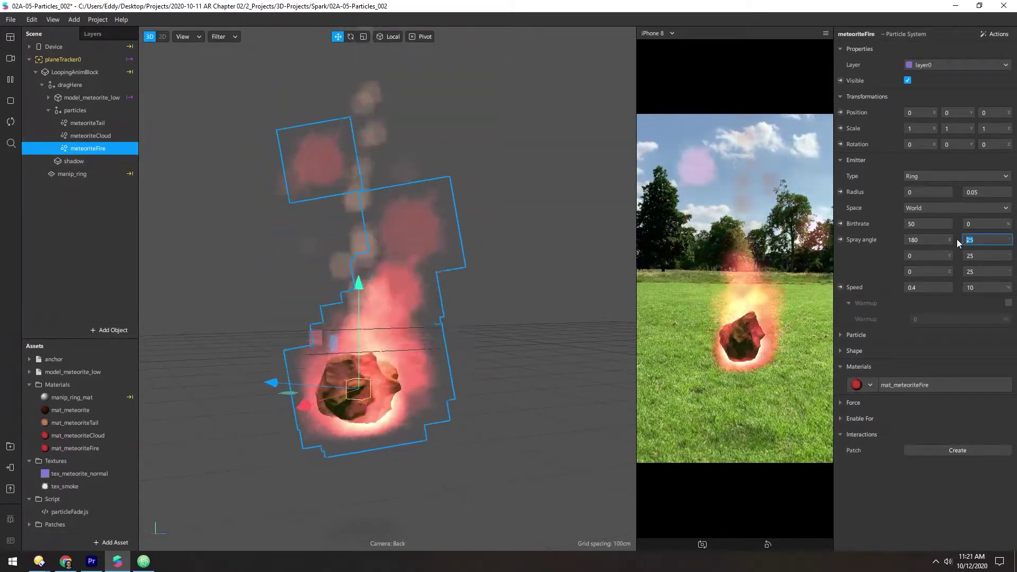
type("5")
left_click(978, 255)
type("5")
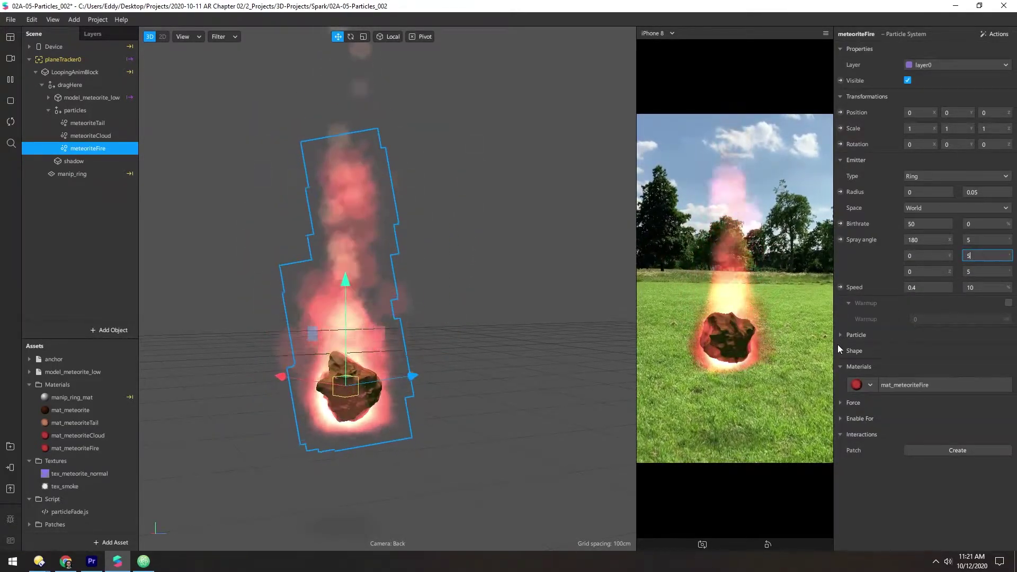
- Set the fire particle scale to 0.08 and the birthrate to 100 with variation 20
left_click(840, 335)
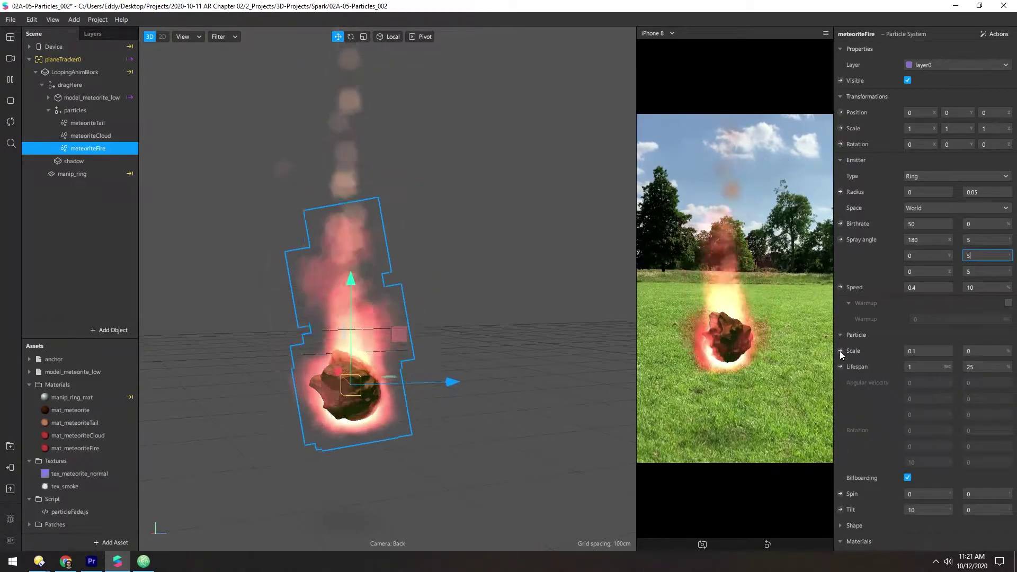
type("0.08")
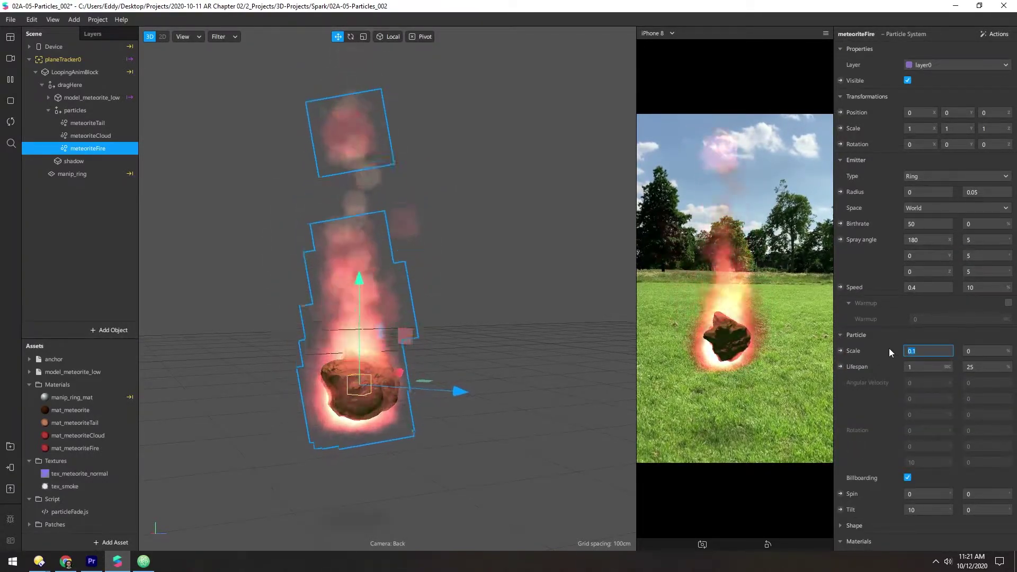
key("Return")
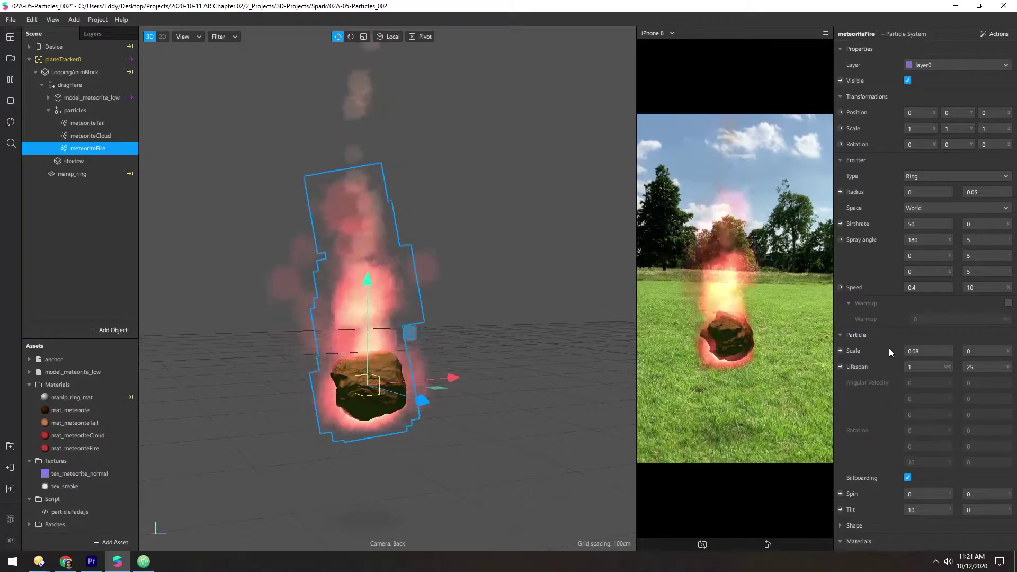
left_click(928, 224)
type("100")
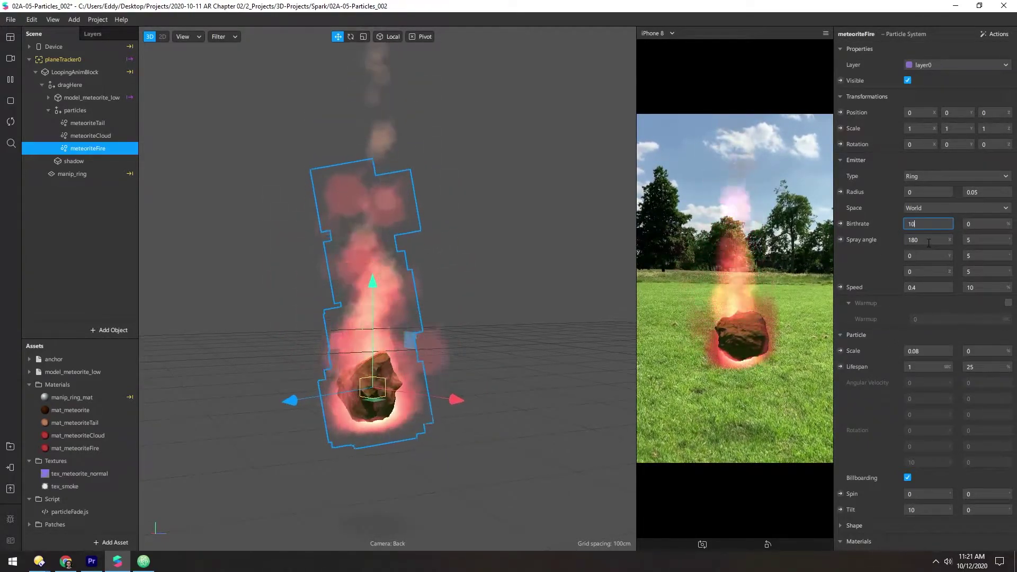
left_click(964, 224)
type("20")
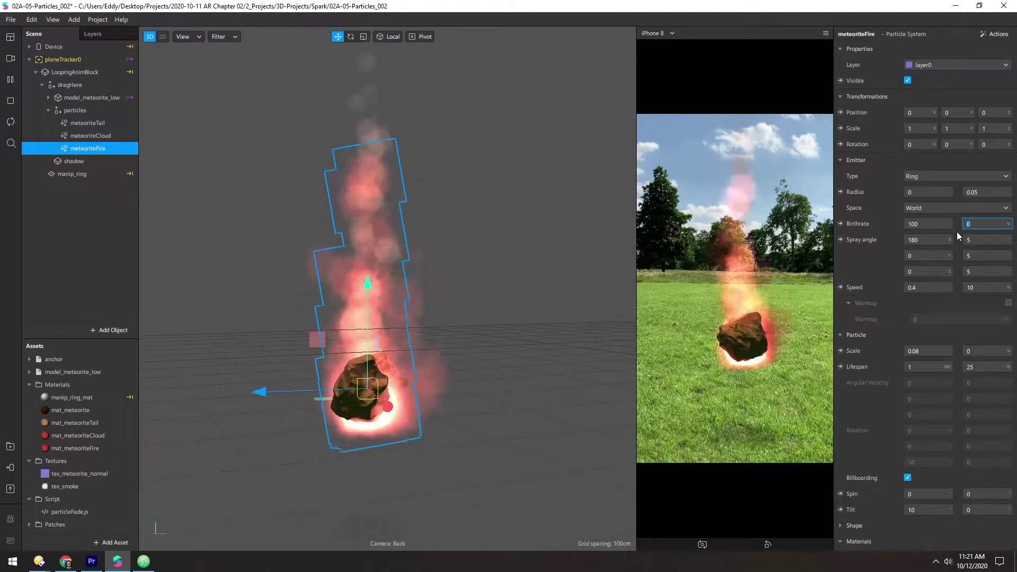
key("Return")
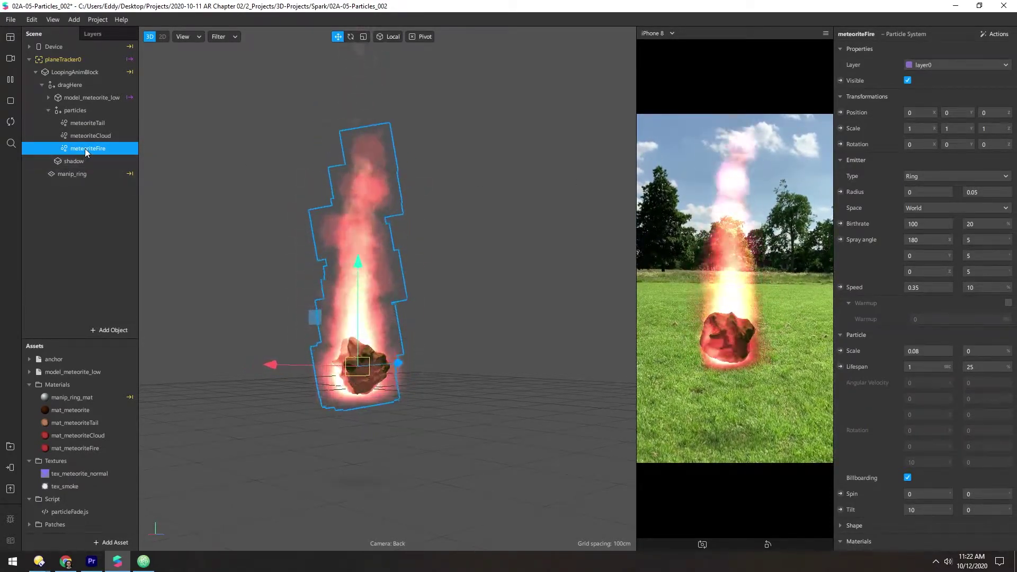
- Paste a copy of the meteoriteCloud block, retarget it to meteoriteFire, and save
left_click(141, 566)
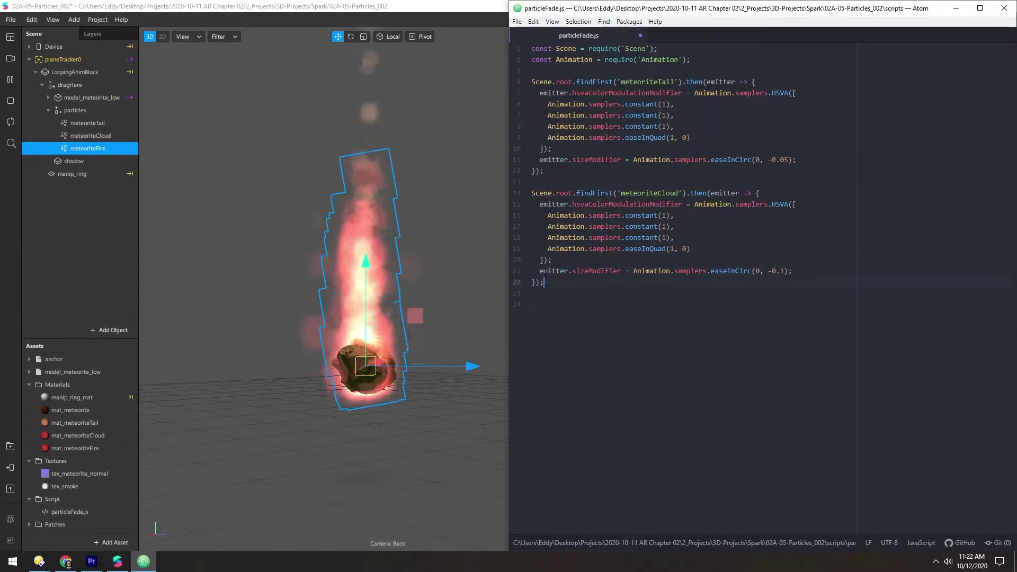
left_click_drag(544, 282, 523, 195)
key("ctrl+c")
left_click(570, 314)
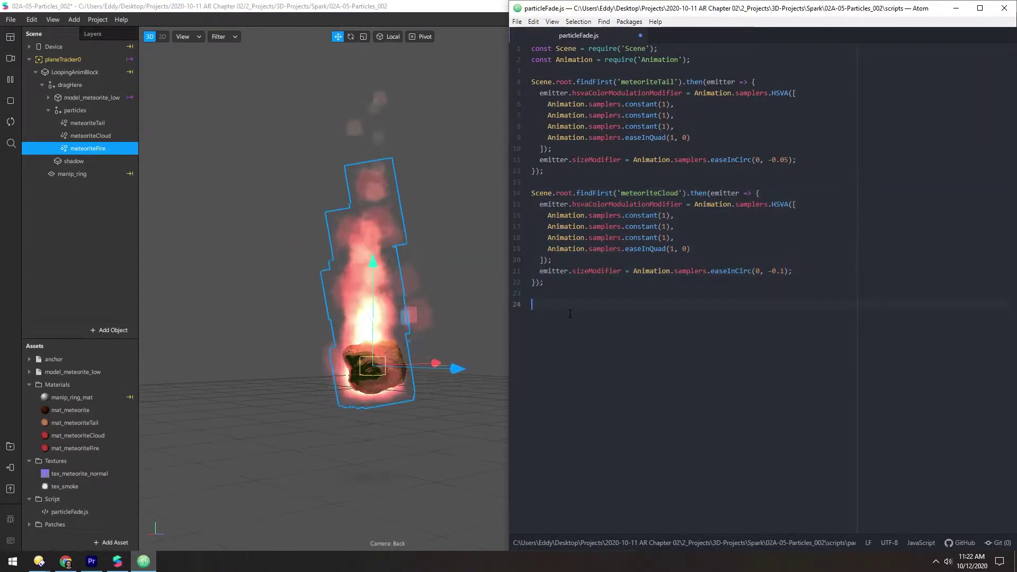
key("ctrl+v")
left_click_drag(658, 304, 679, 304)
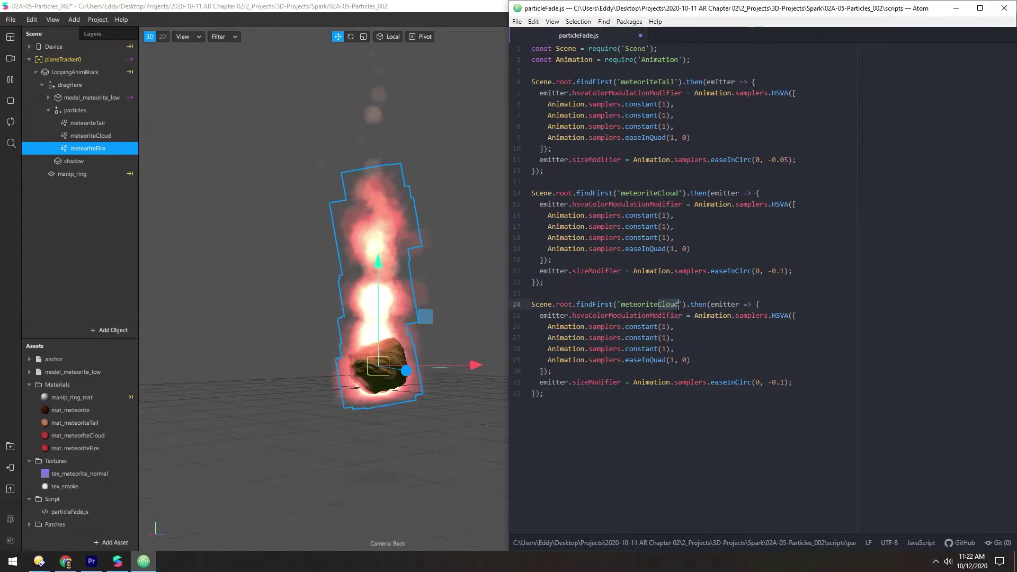
type("Fire")
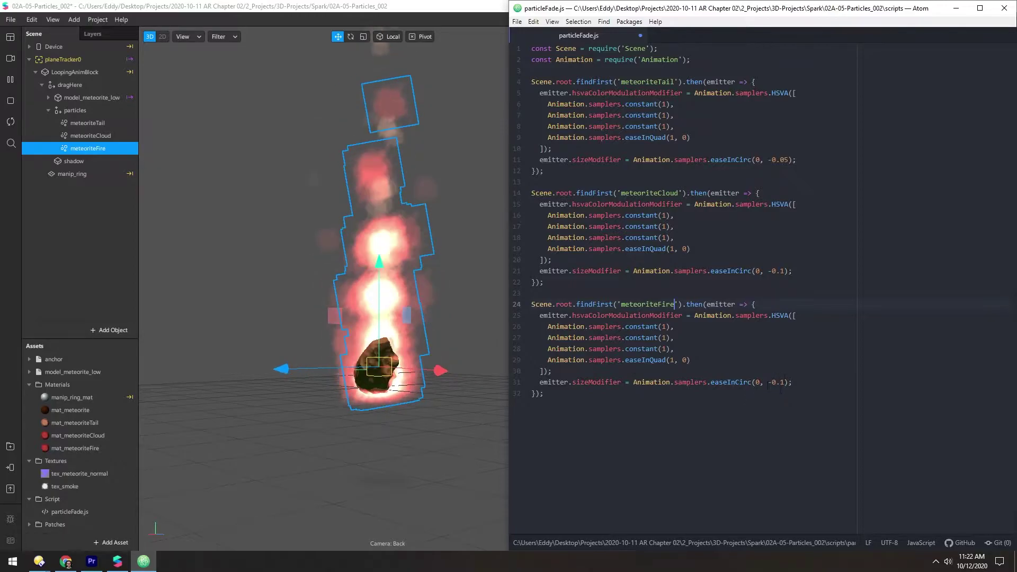
key("ctrl+s")
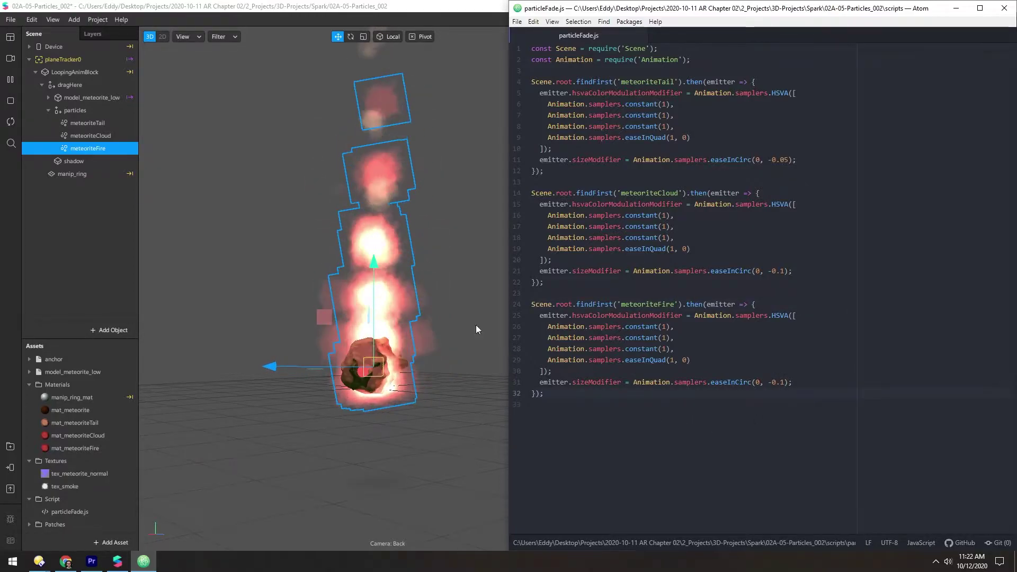
left_click(74, 240)
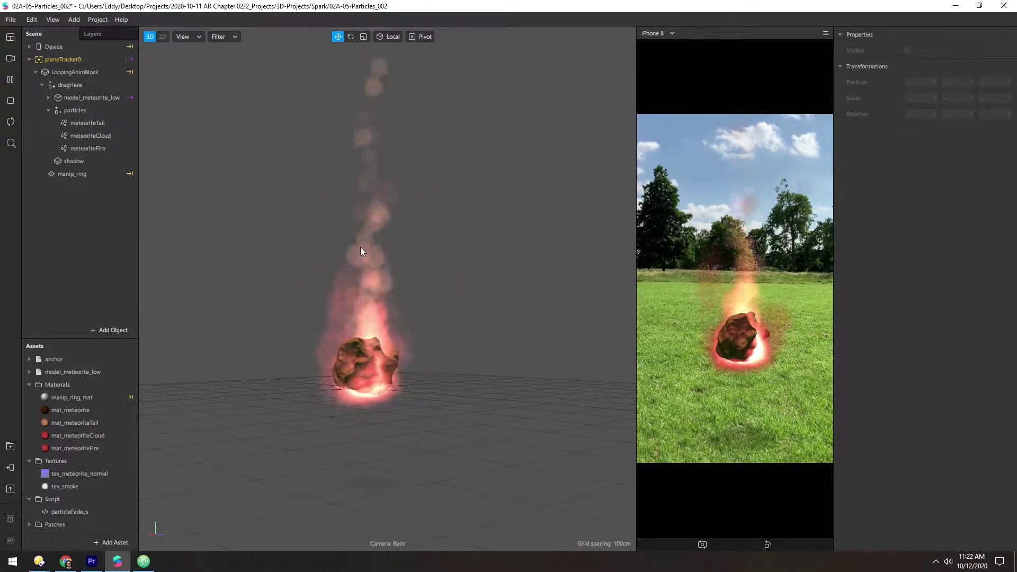
- Change the meteoriteFire size modifier to -0.075, previewing in Spark AR, and save
key("alt+Tab")
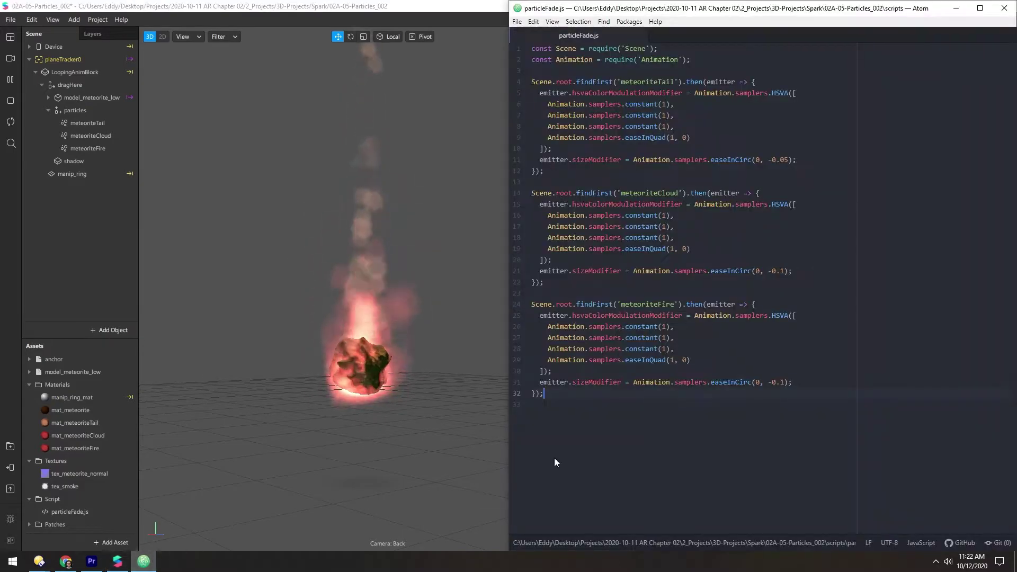
left_click(781, 383)
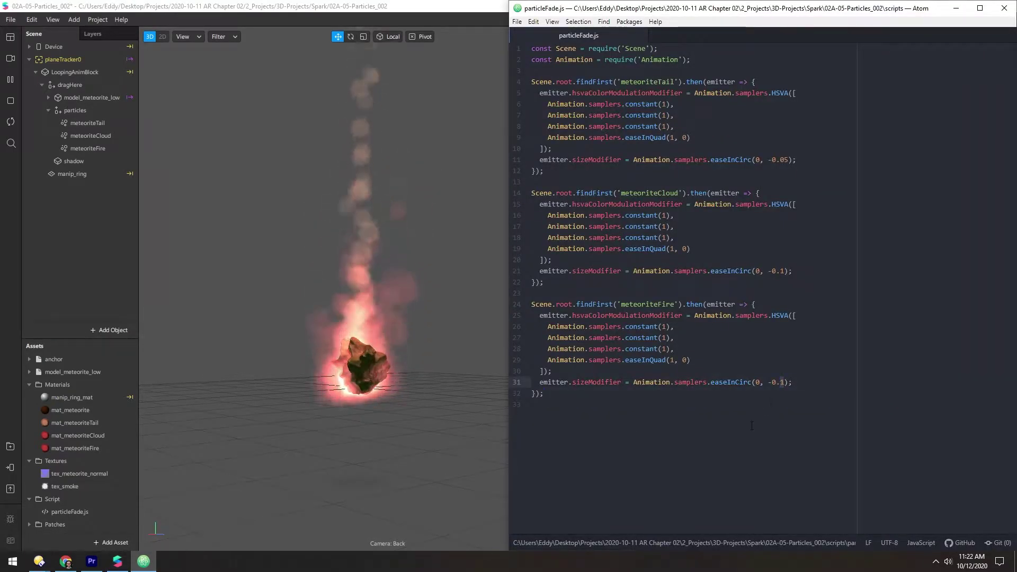
key("Delete")
type("-75")
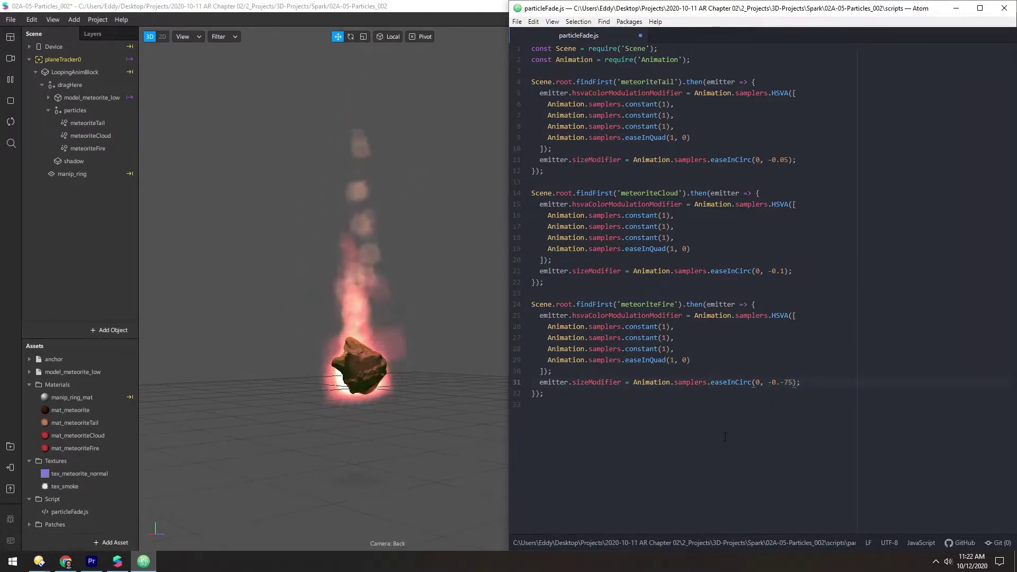
left_click(78, 235)
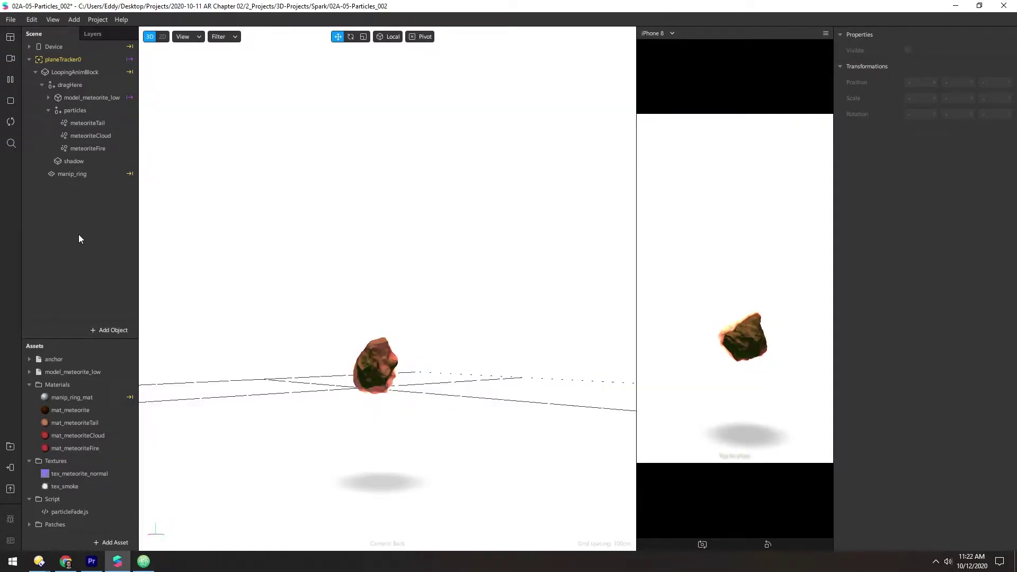
left_click(144, 563)
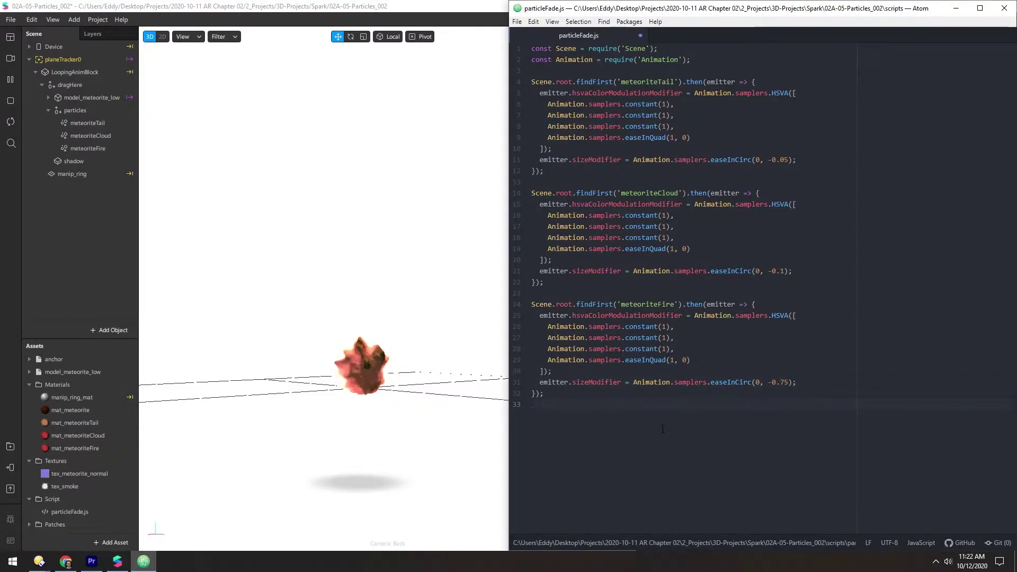
left_click(65, 242)
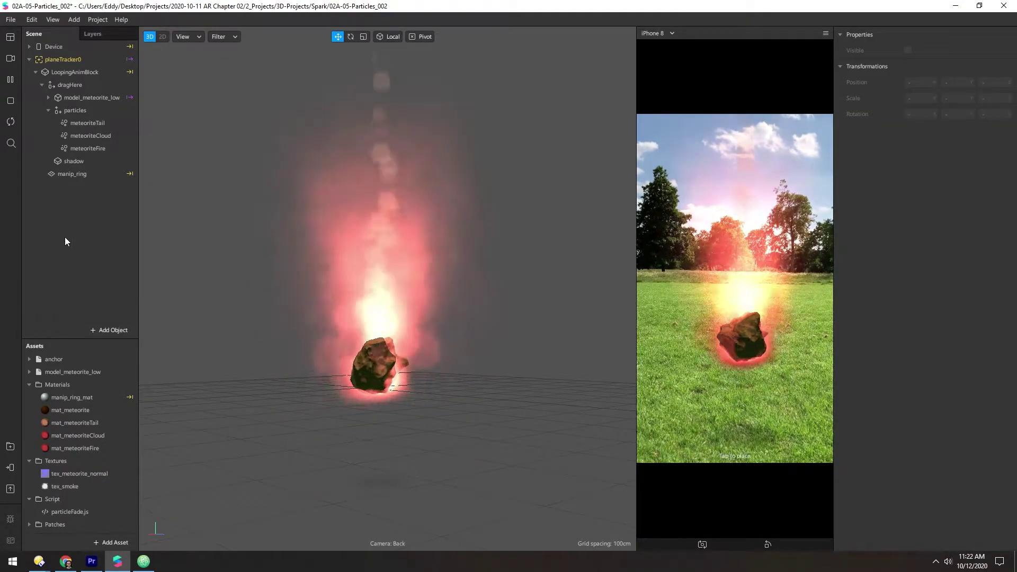
left_click(143, 562)
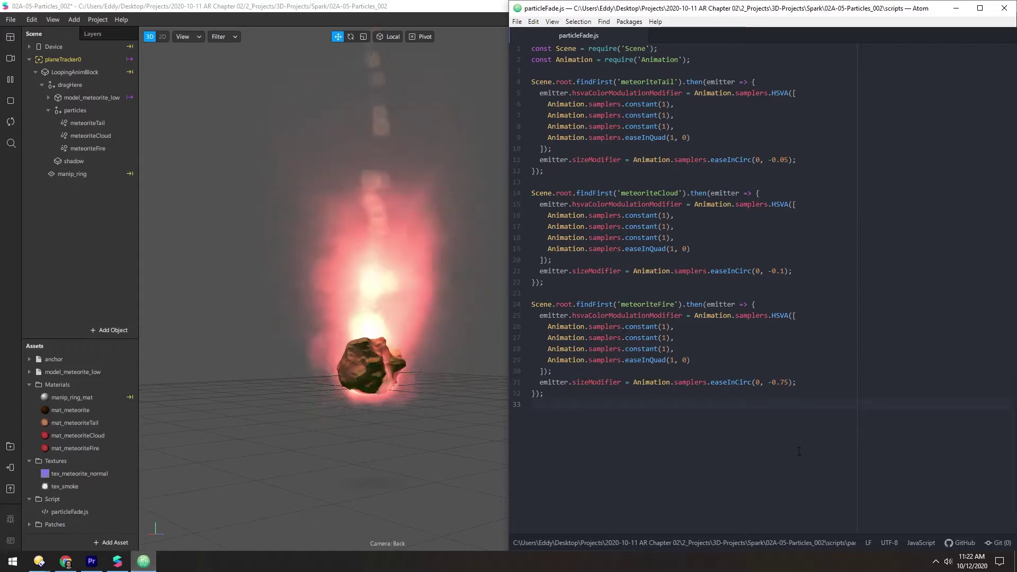
left_click(780, 382)
type("0")
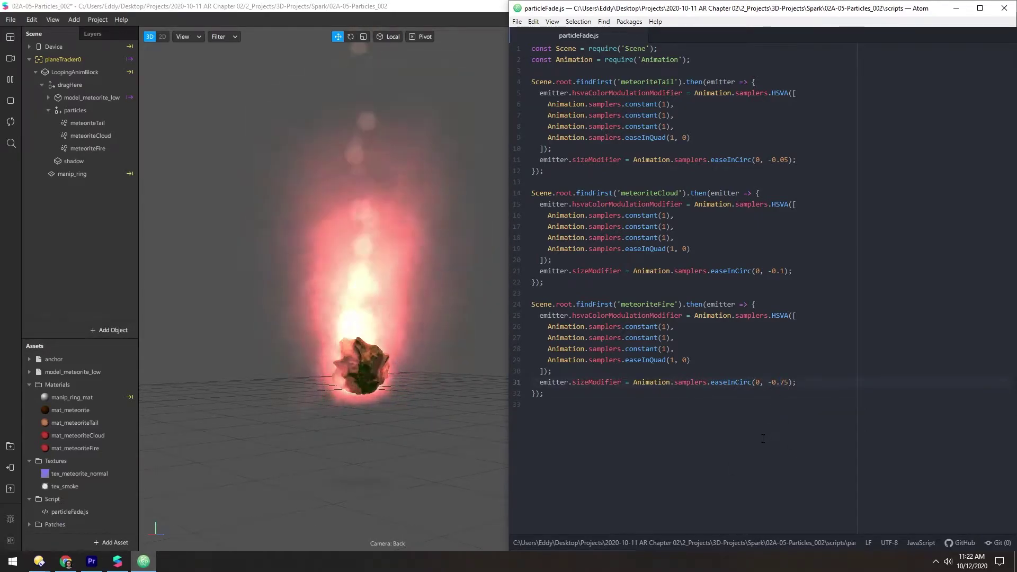
left_click(720, 431)
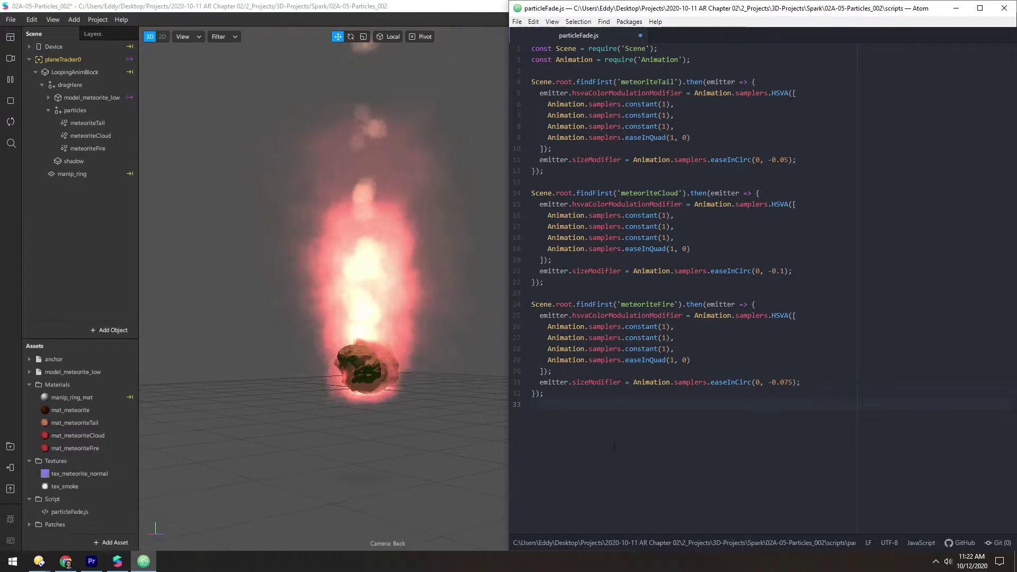
key("ctrl+s")
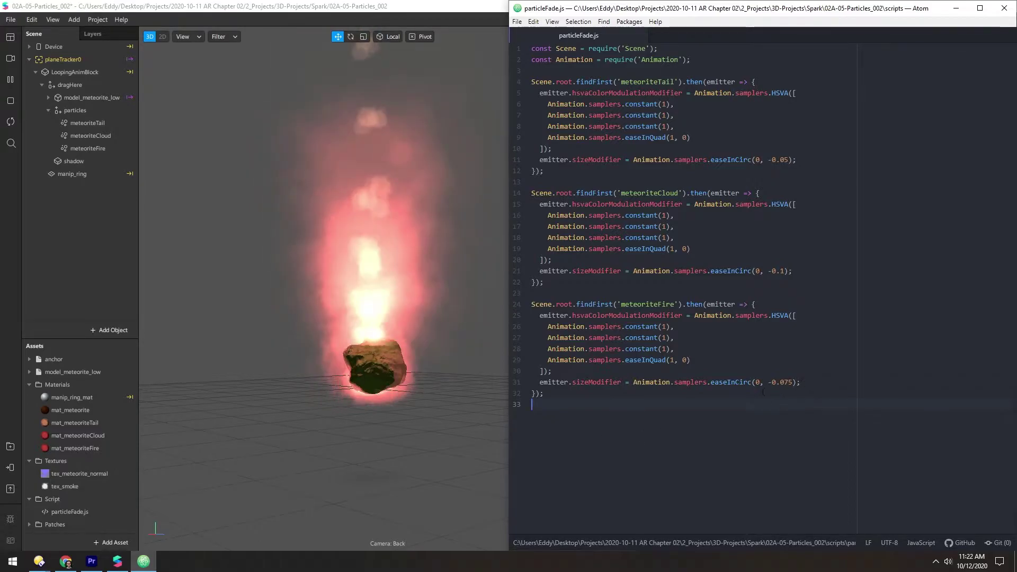
left_click(72, 230)
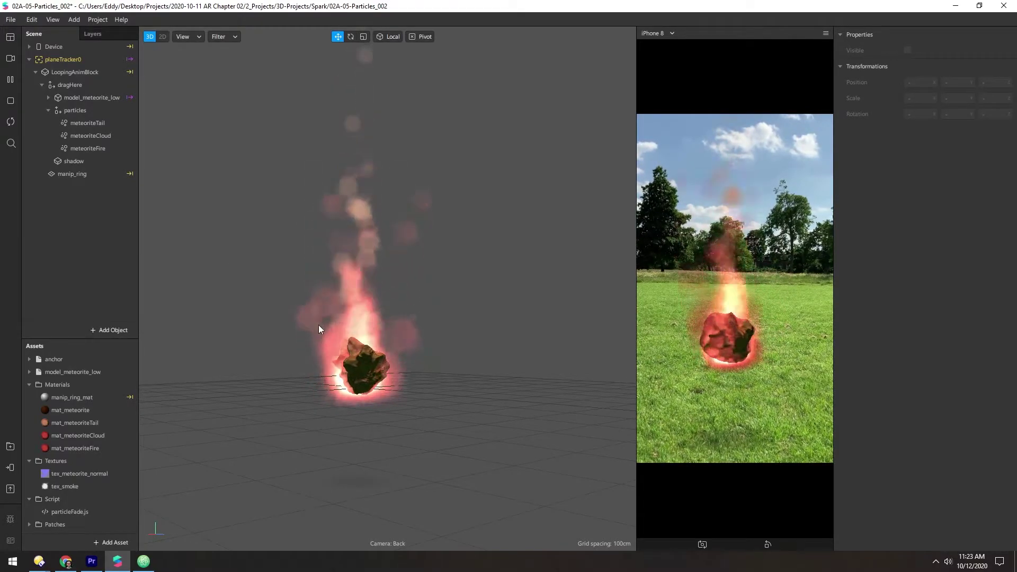
- Lower the meteoriteCloud emitter's upward acceleration force to 1
left_click(81, 136)
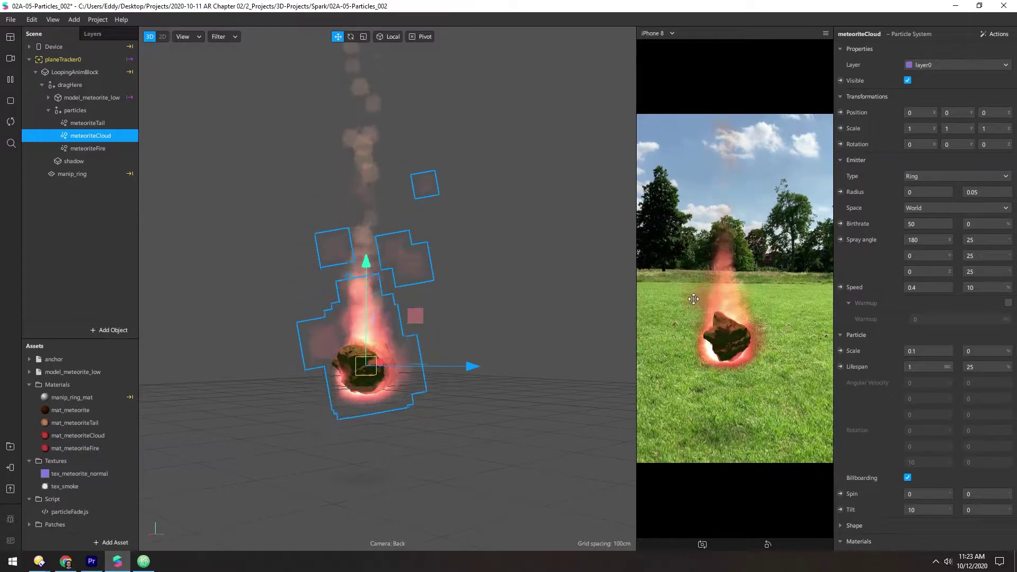
scroll(872, 407, "down", 1)
scroll(873, 407, "down", 2)
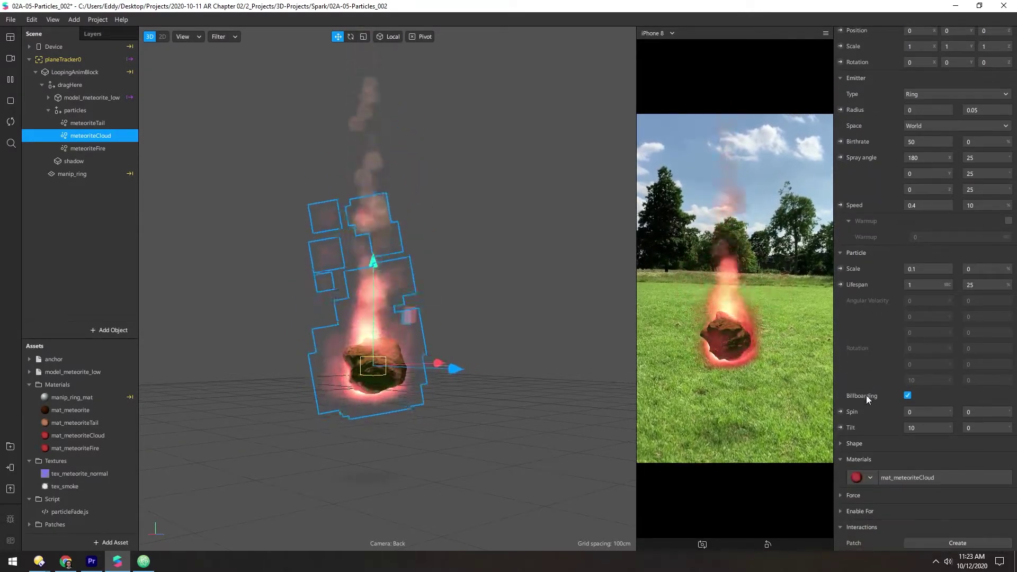
left_click(841, 495)
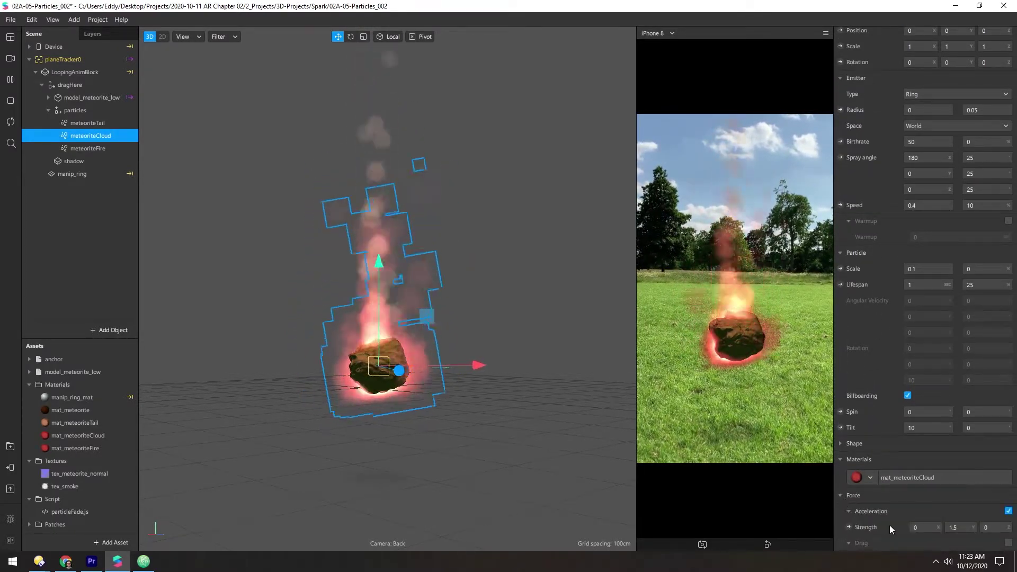
scroll(938, 472, "down", 3)
left_click_drag(943, 447, 889, 455)
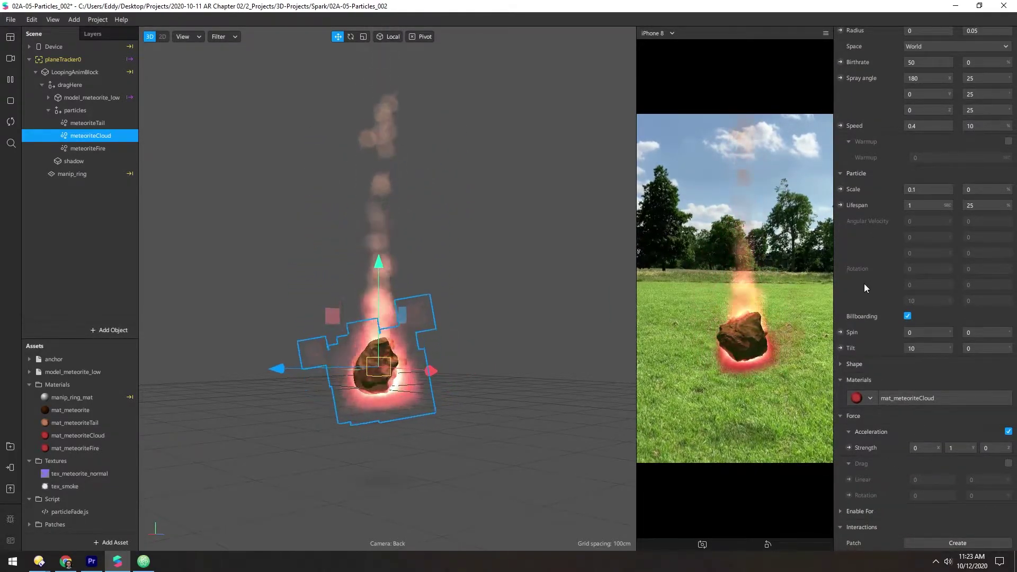
scroll(863, 284, "up", 6)
- Set all three cloud spray angle variations to 15, then review the meteoriteFire emitter
left_click(979, 224)
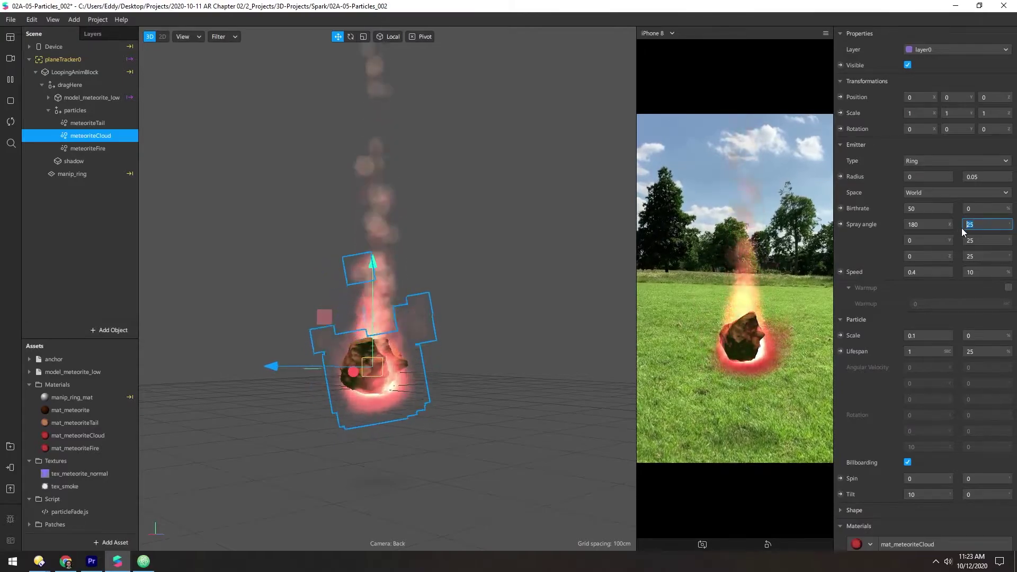
type("15")
key("Tab")
type("15")
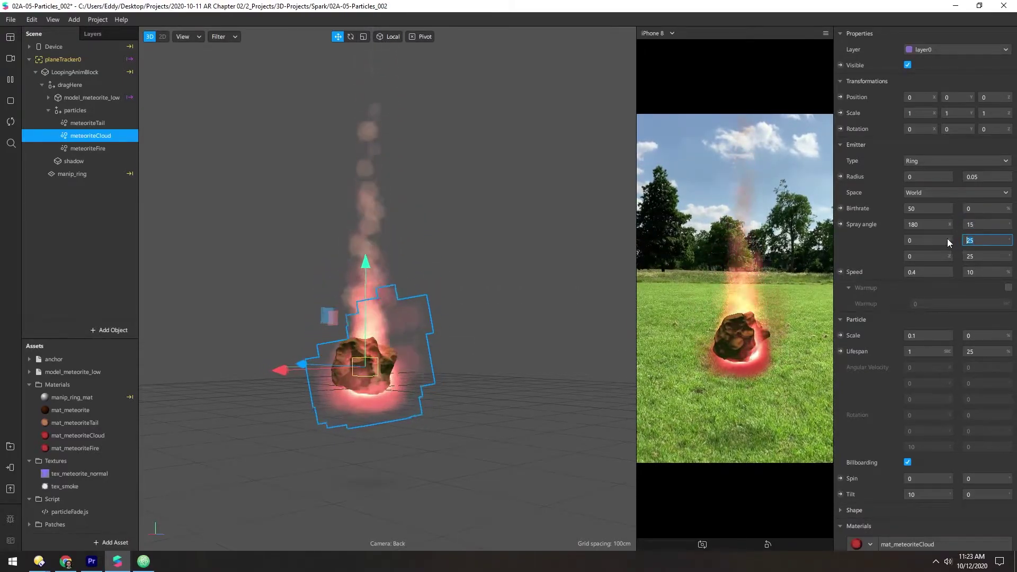
key("Tab")
type("15")
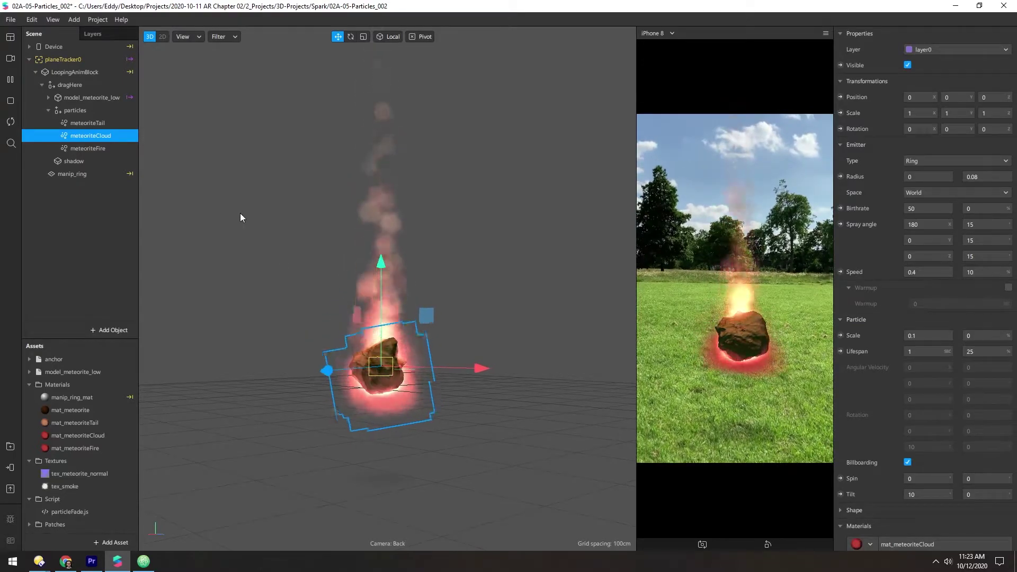
left_click(94, 150)
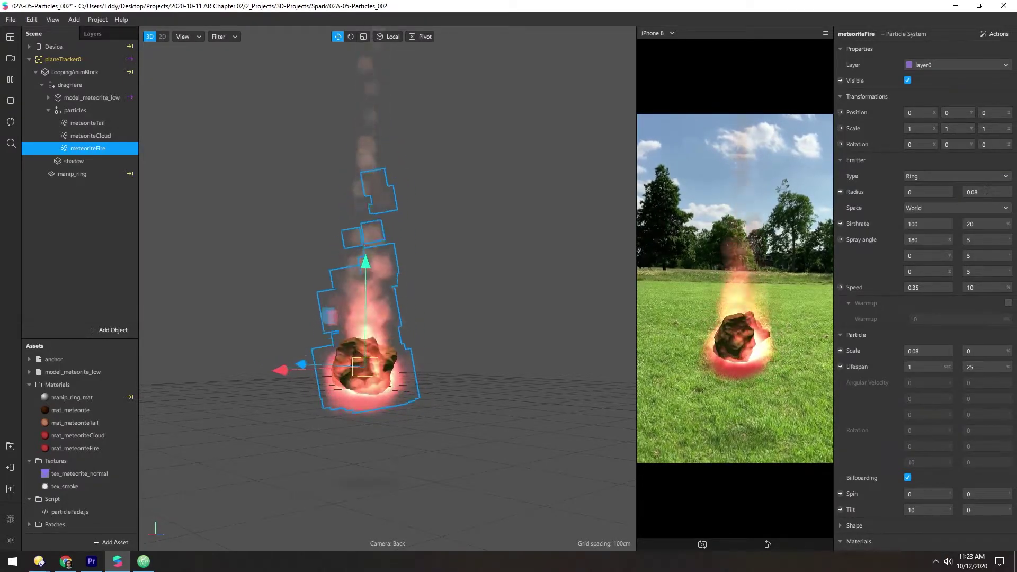
left_click(69, 227)
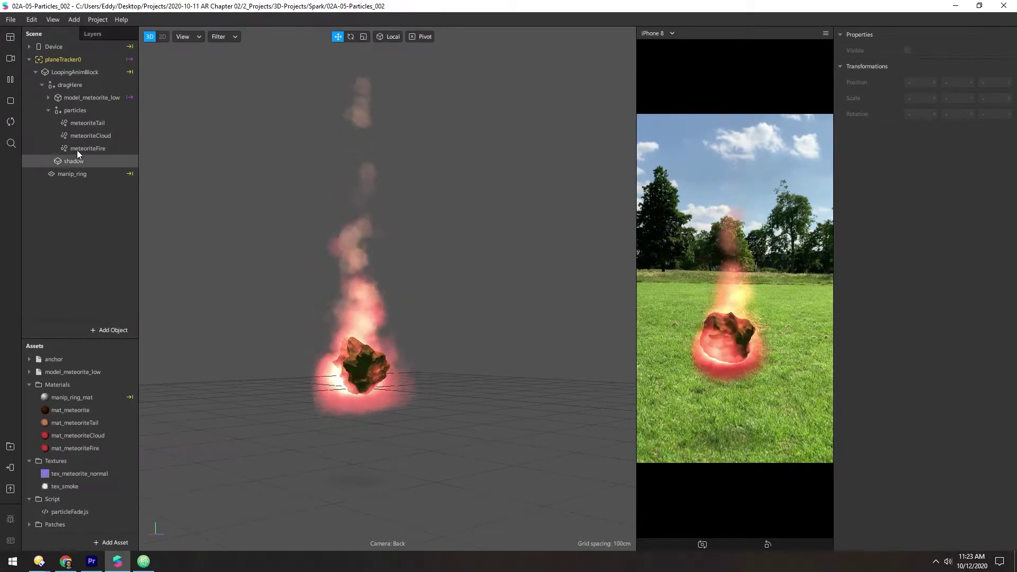
- Duplicate the meteoriteTail emitter and rename the copy meteoriteChunks
left_click(66, 123)
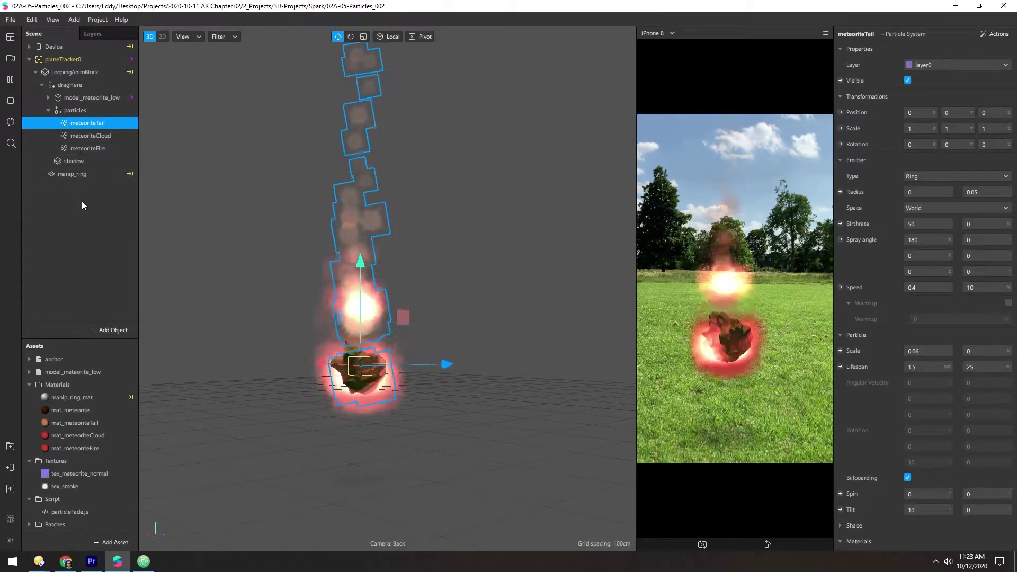
key("ctrl+d")
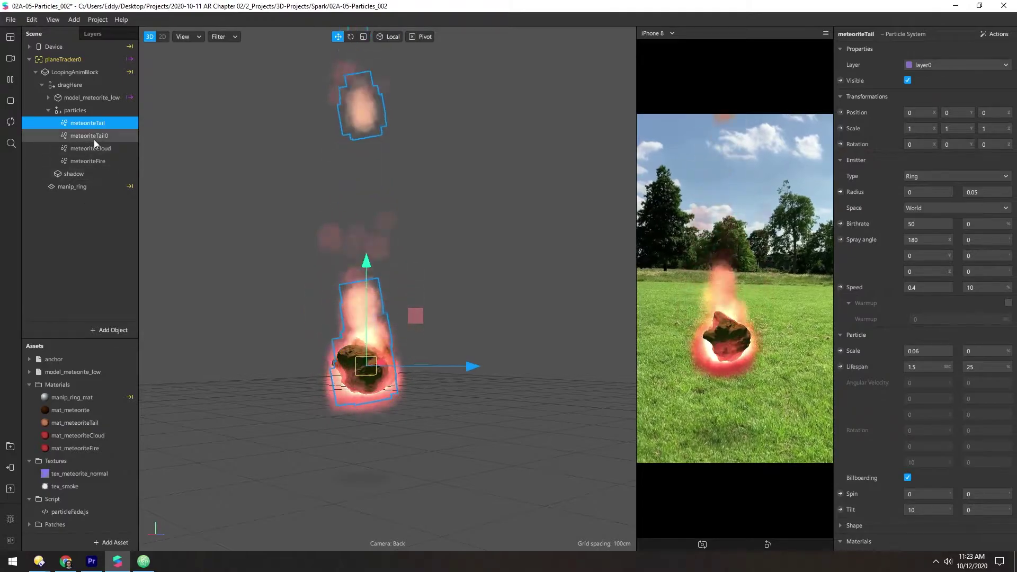
double_click(94, 137)
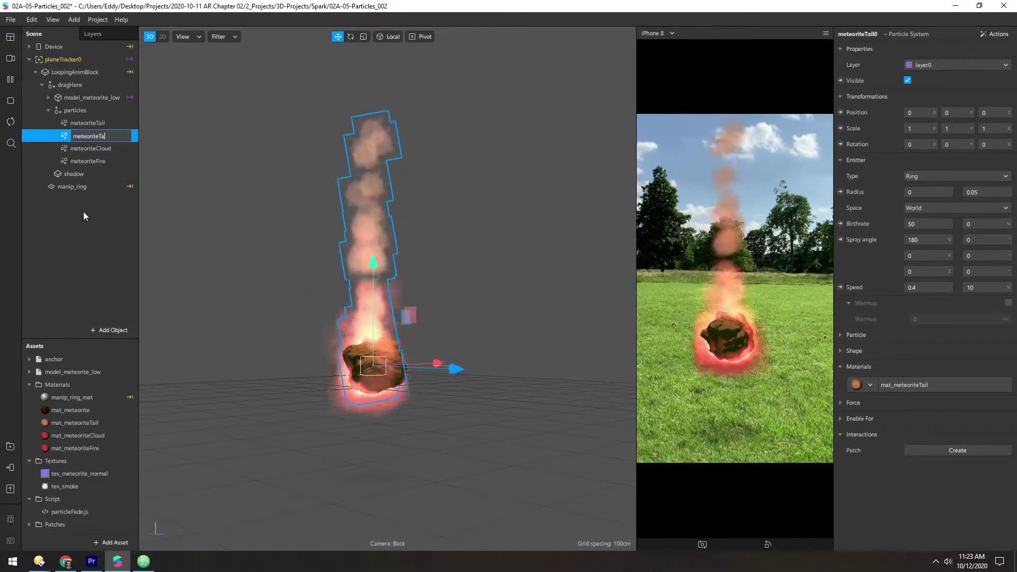
key("BackSpace")
key("BackSpace")
key("BackSpace")
key("BackSpace")
key("BackSpace")
type("Chunks")
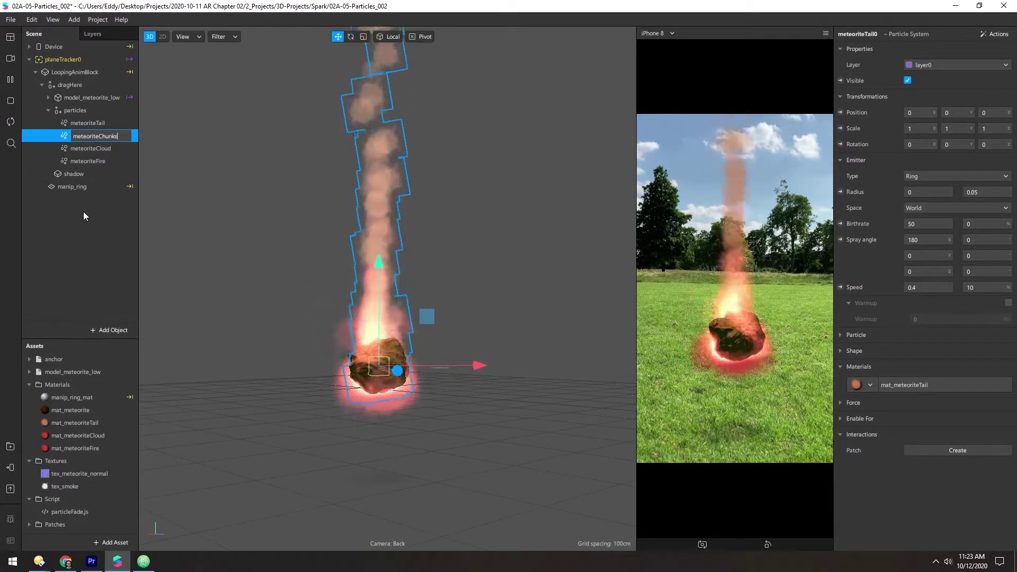
key("Return")
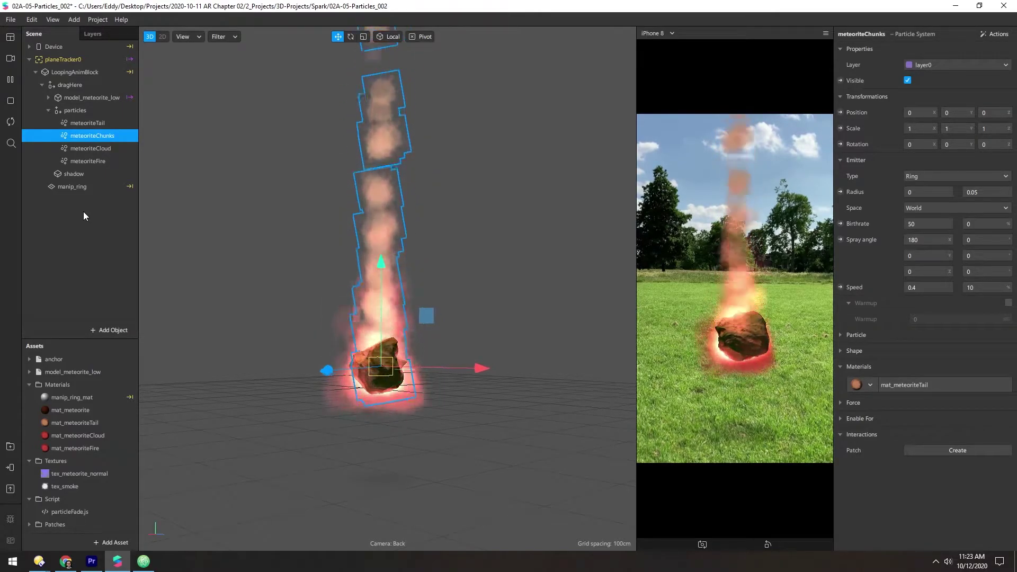
- Create material mat_meteoriteChunks with a brown diffuse colour and the Flat shader
left_click(114, 543)
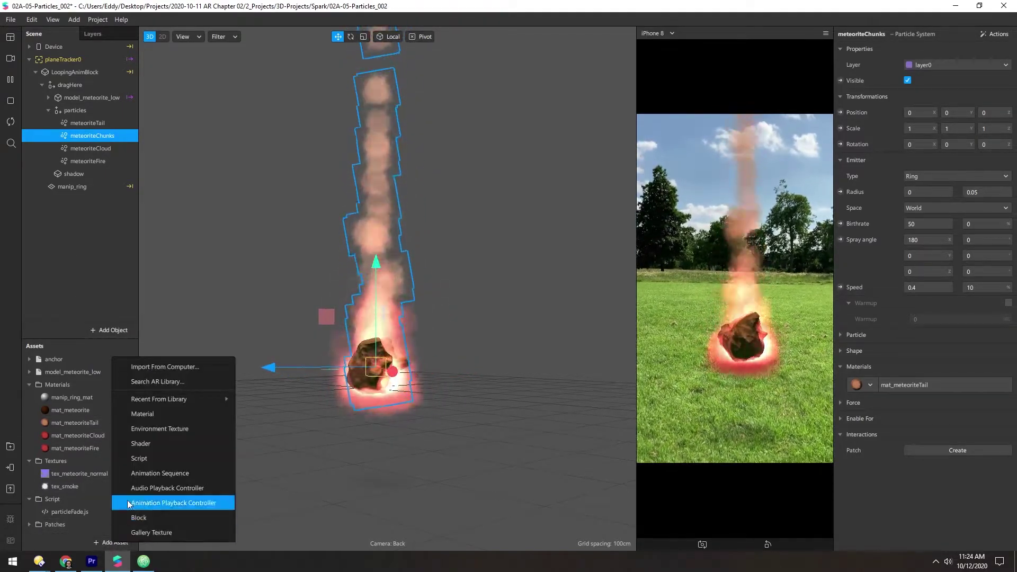
left_click(138, 414)
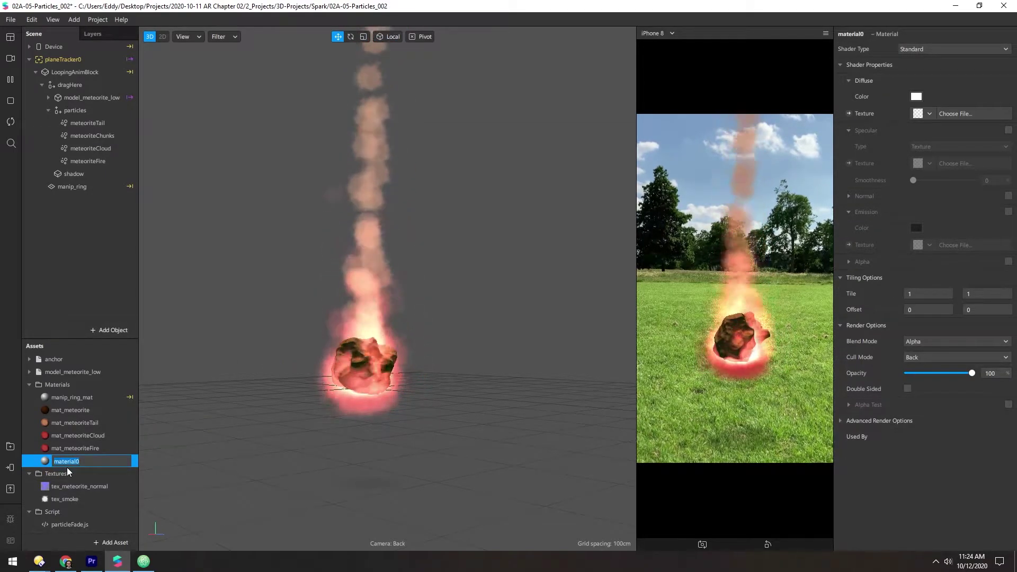
type("mat_")
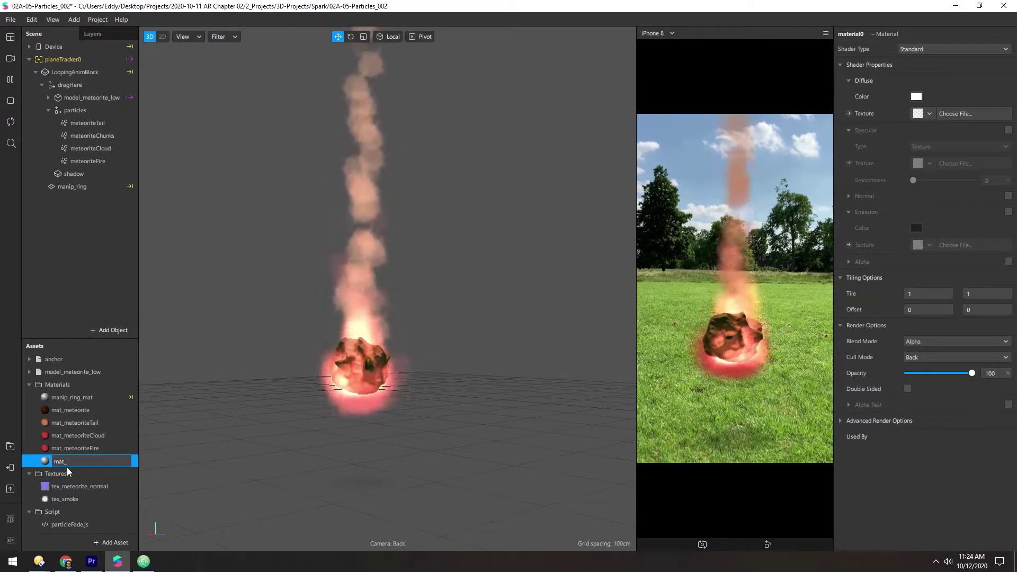
type("meteorite")
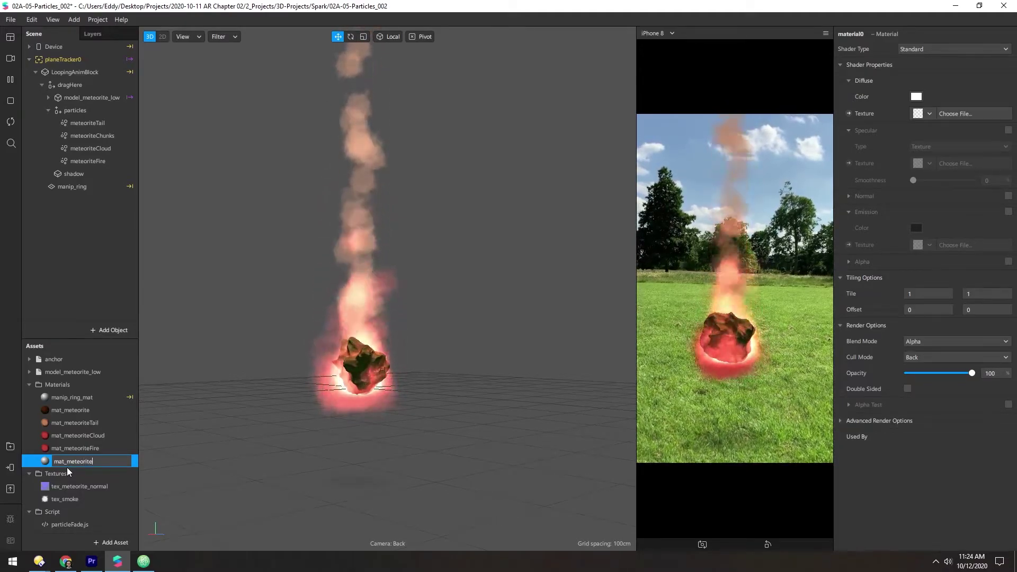
type("Chunks")
key("Return")
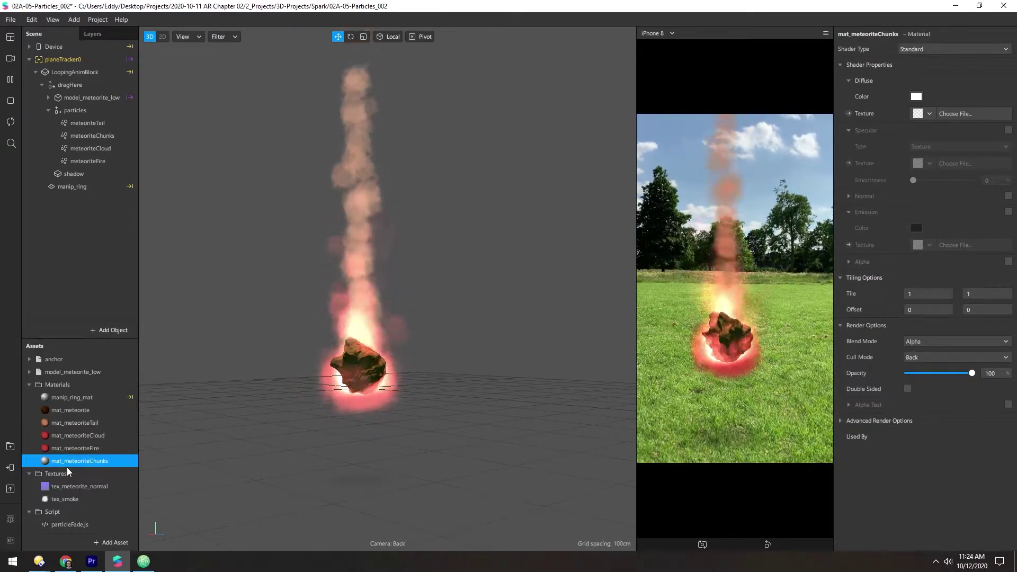
left_click(916, 97)
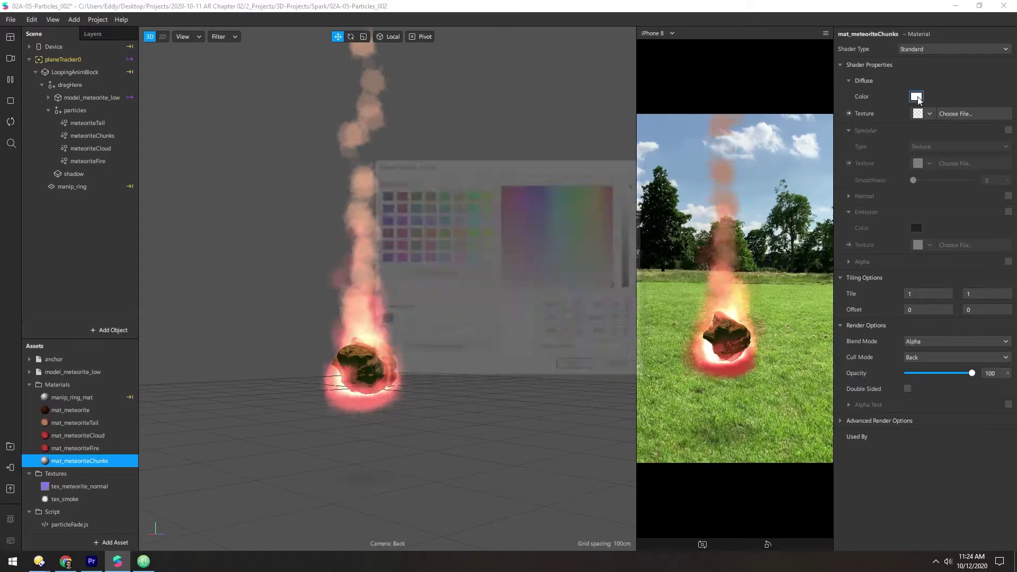
left_click(608, 200)
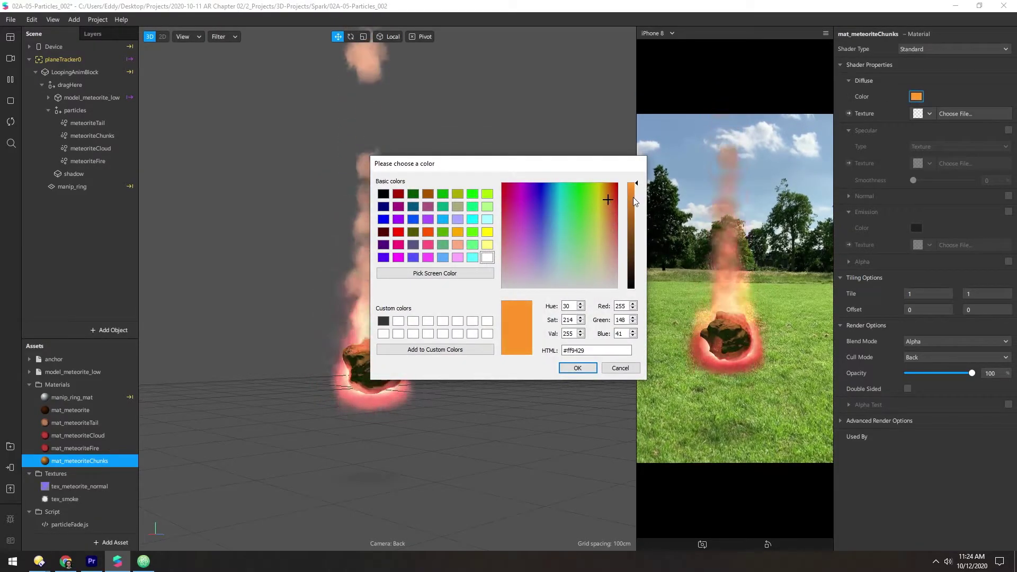
left_click_drag(634, 197, 634, 228)
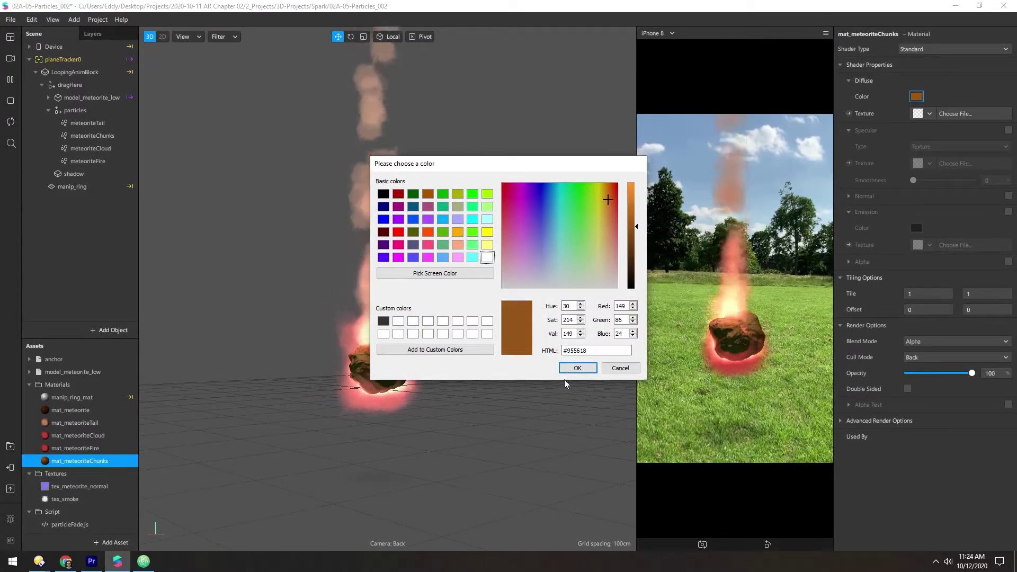
left_click(578, 368)
left_click(903, 47)
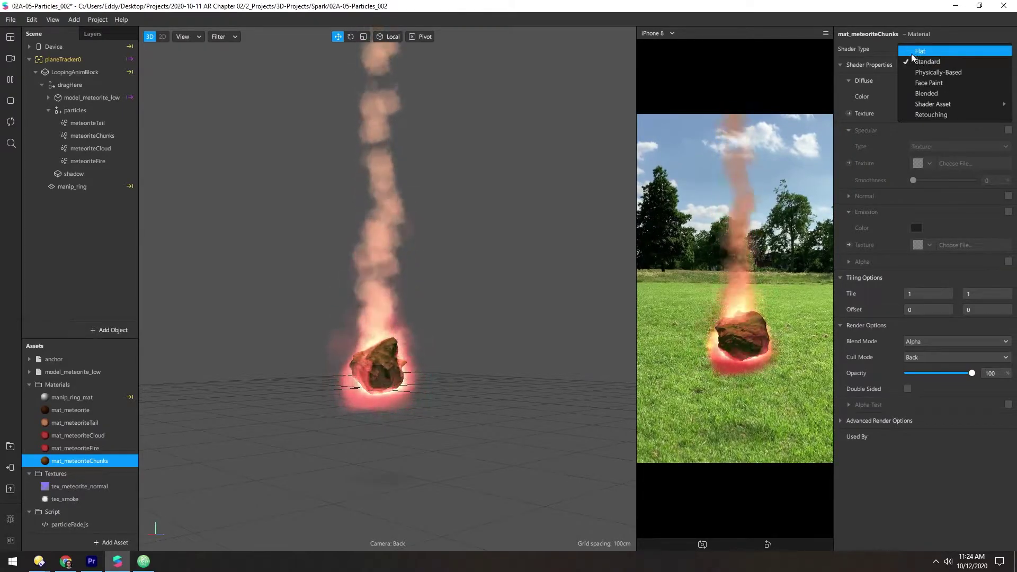
left_click(911, 53)
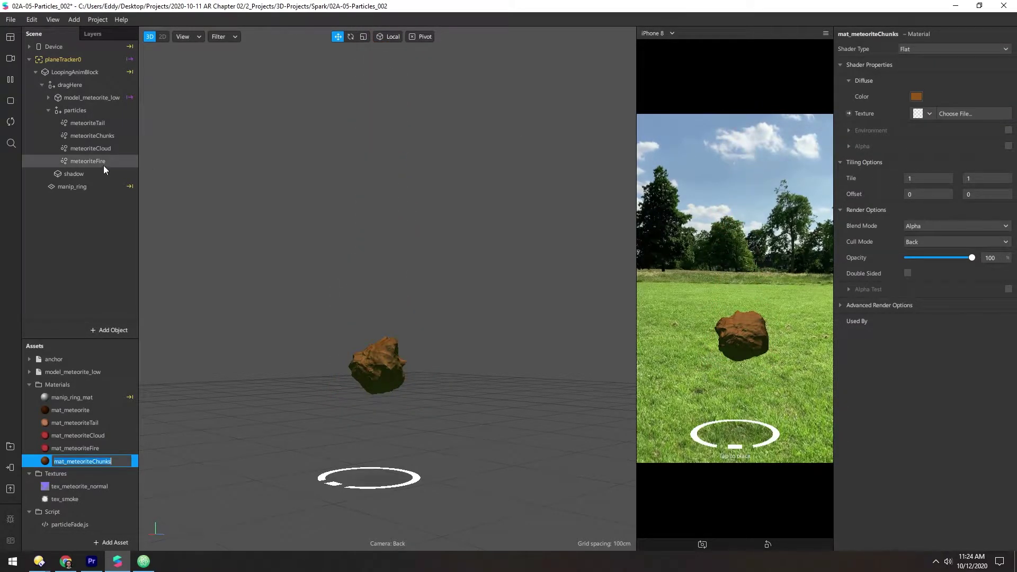
- Give meteoriteChunks the mat_meteoriteChunks material and the Triangle-Based Pyramid shape
left_click(75, 136)
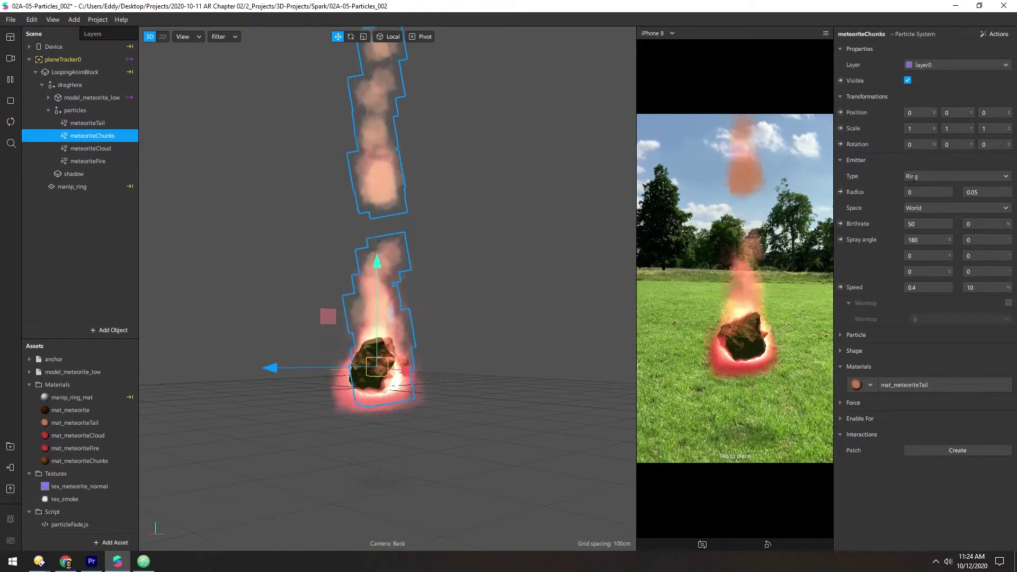
left_click(871, 385)
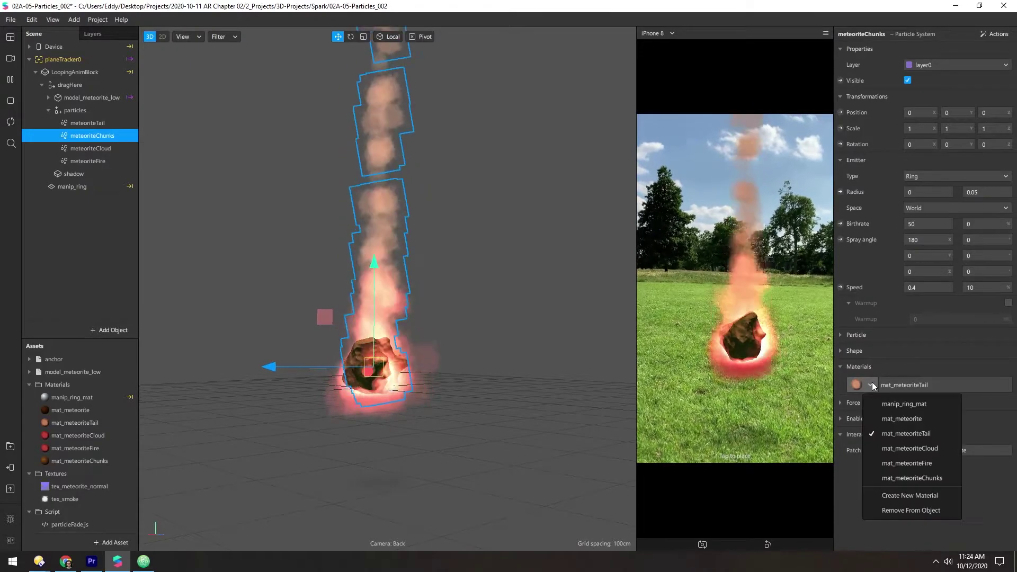
left_click(893, 481)
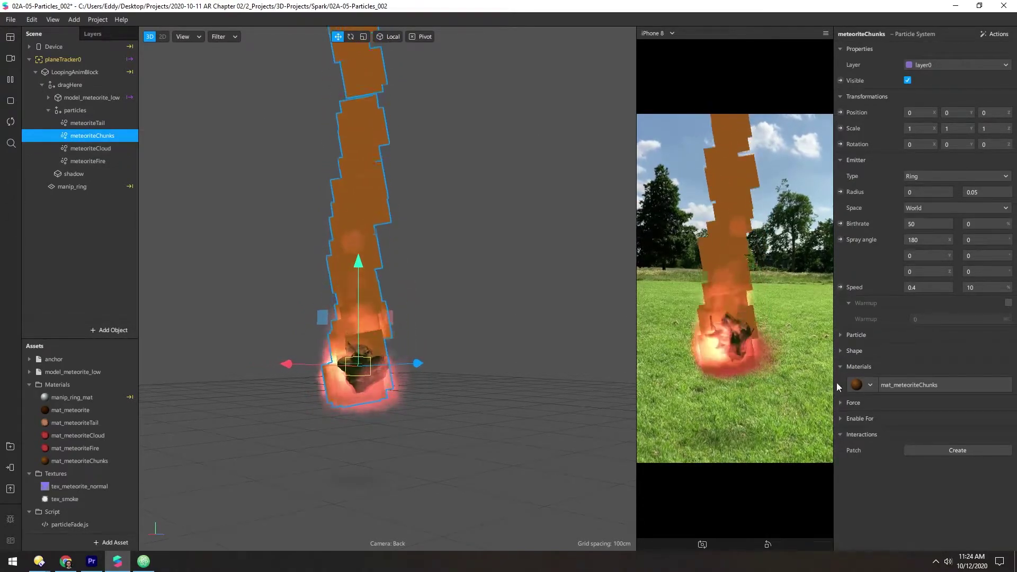
left_click(842, 351)
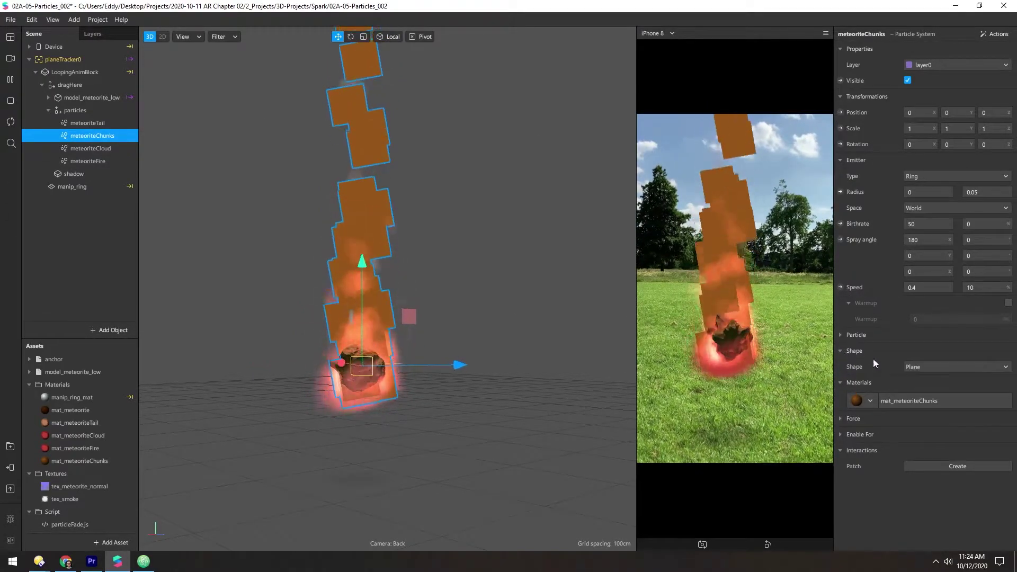
left_click(928, 367)
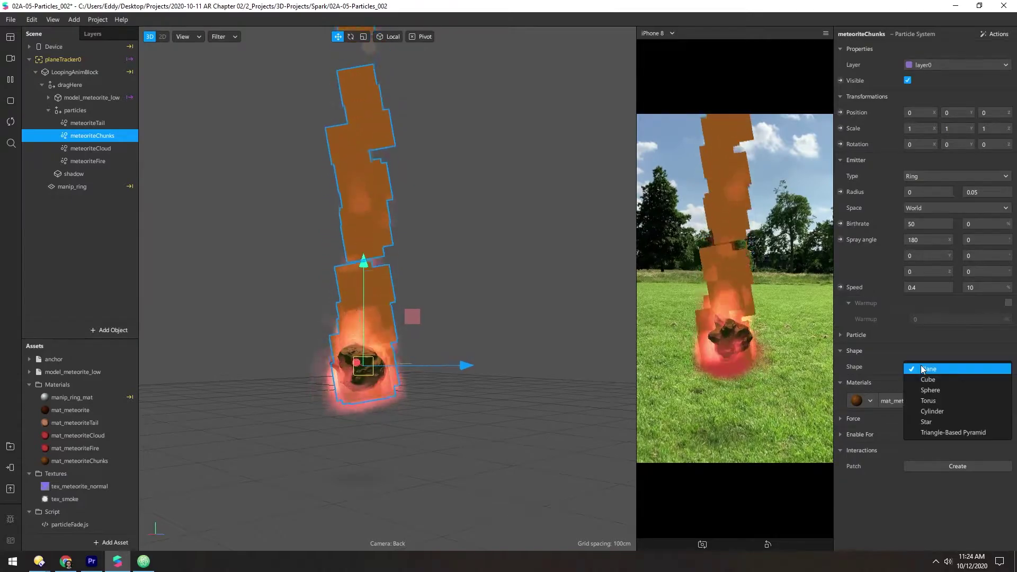
left_click(946, 434)
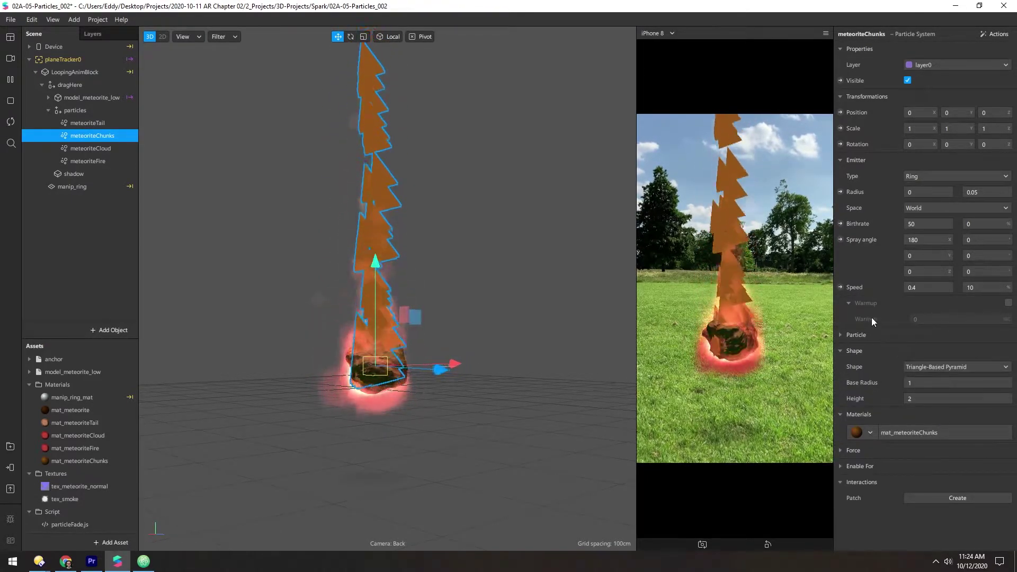
- Set the chunk particles' tilt to 0
left_click(841, 335)
scroll(875, 374, "down", 1)
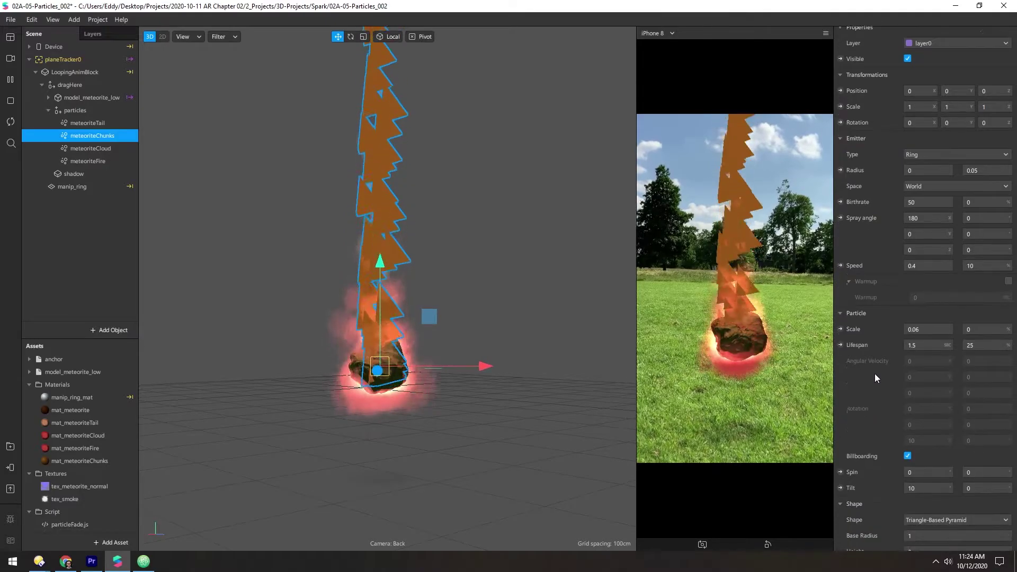
scroll(876, 373, "down", 3)
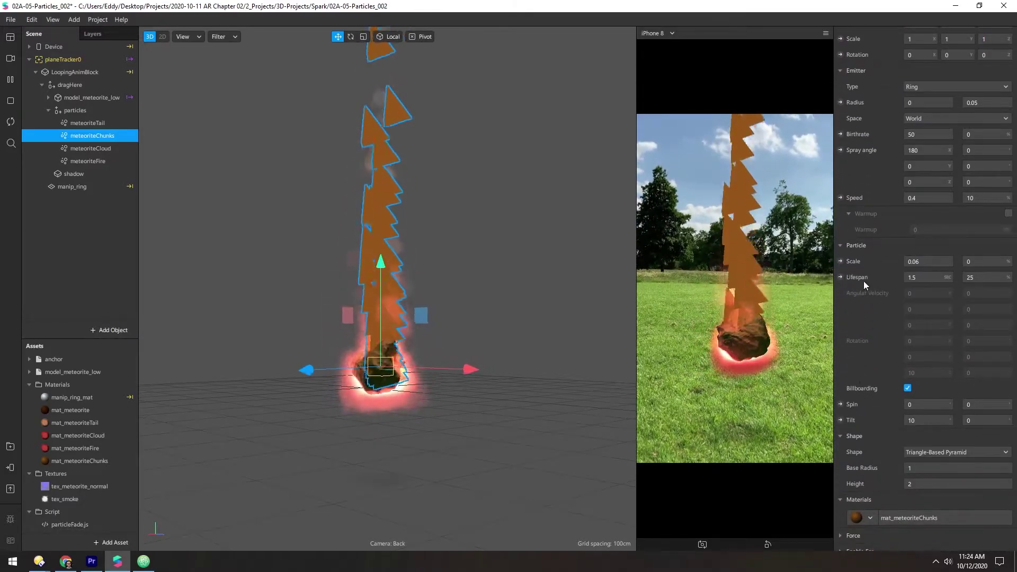
left_click(911, 420)
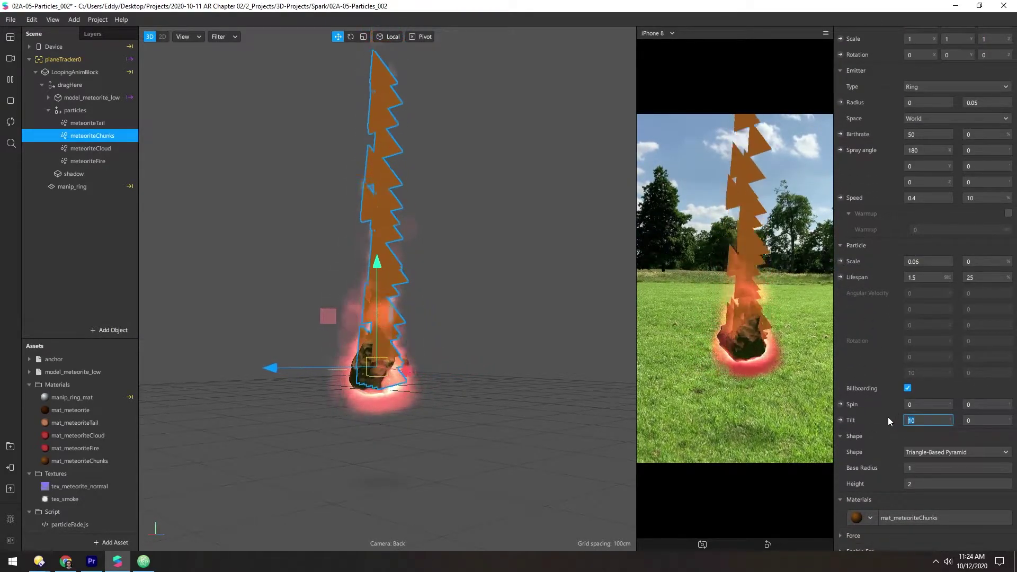
left_click(760, 352)
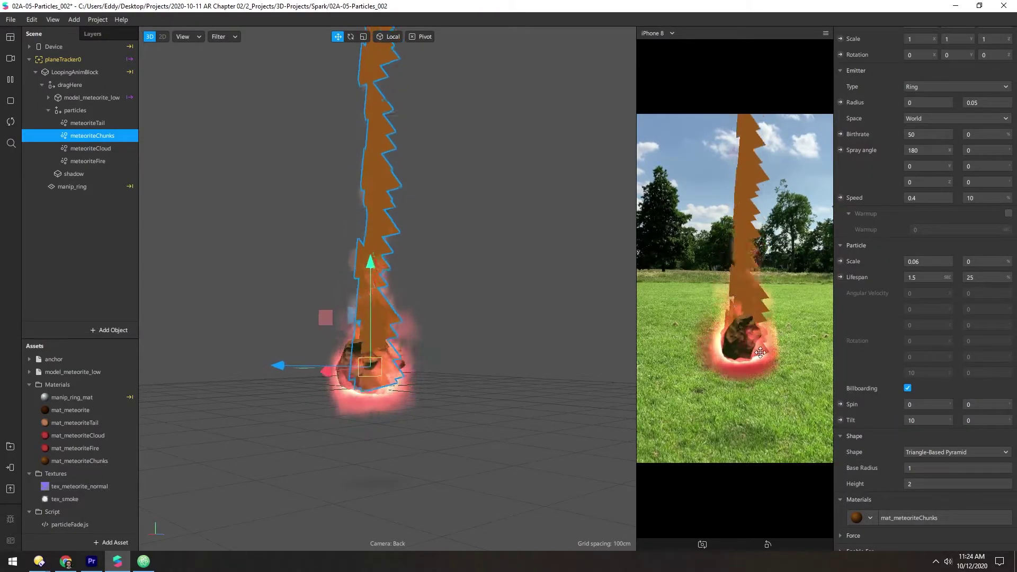
double_click(905, 419)
type("0")
key("Return")
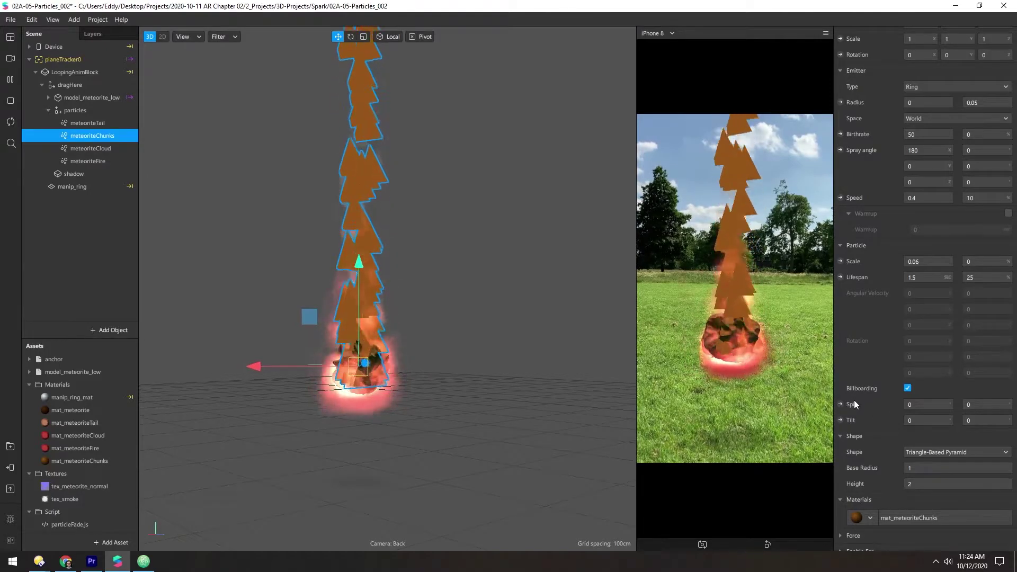
- Raise the pyramid shape height to 4
left_click_drag(735, 349, 727, 342)
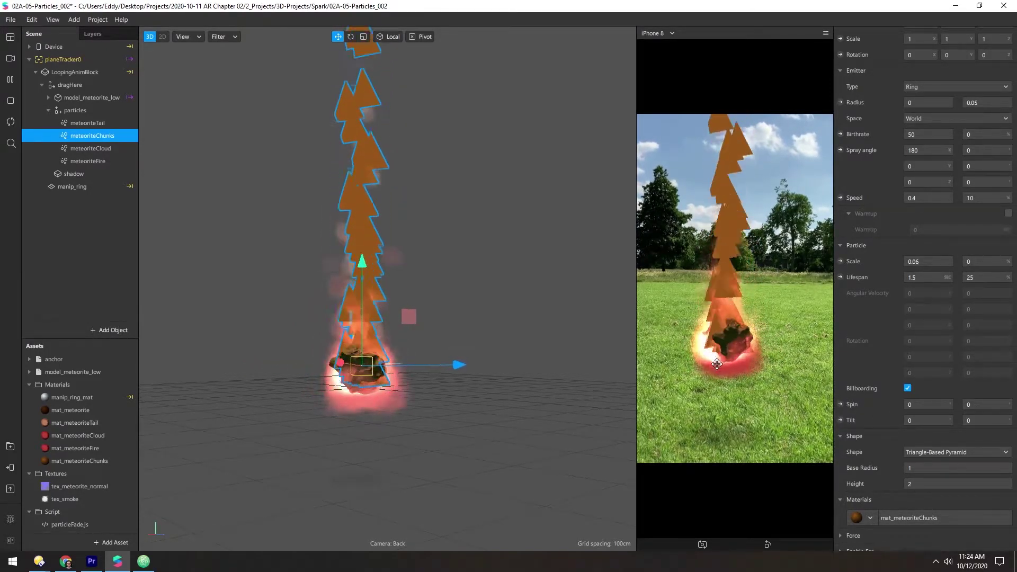
scroll(875, 368, "down", 1)
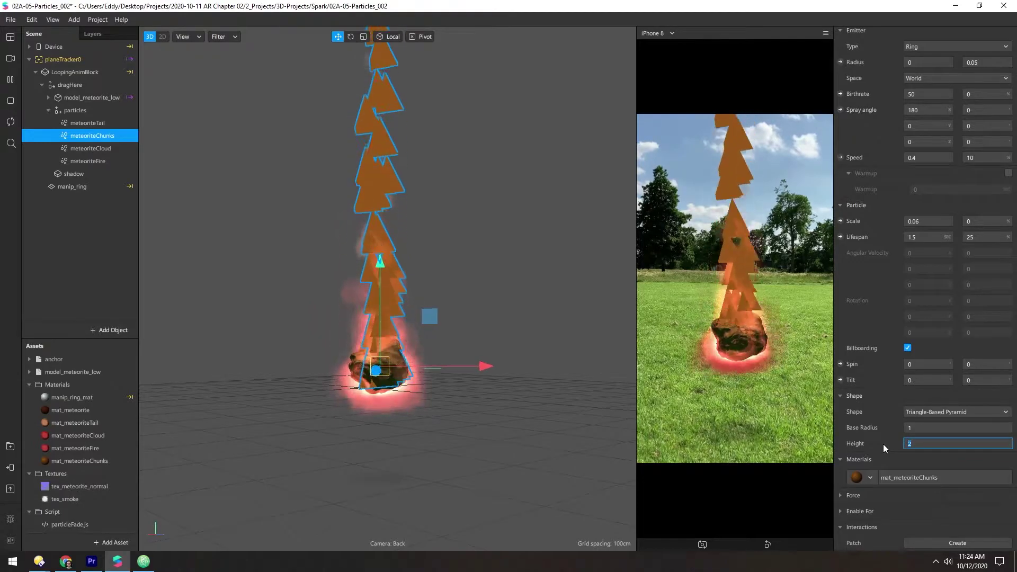
type("4")
key("Return")
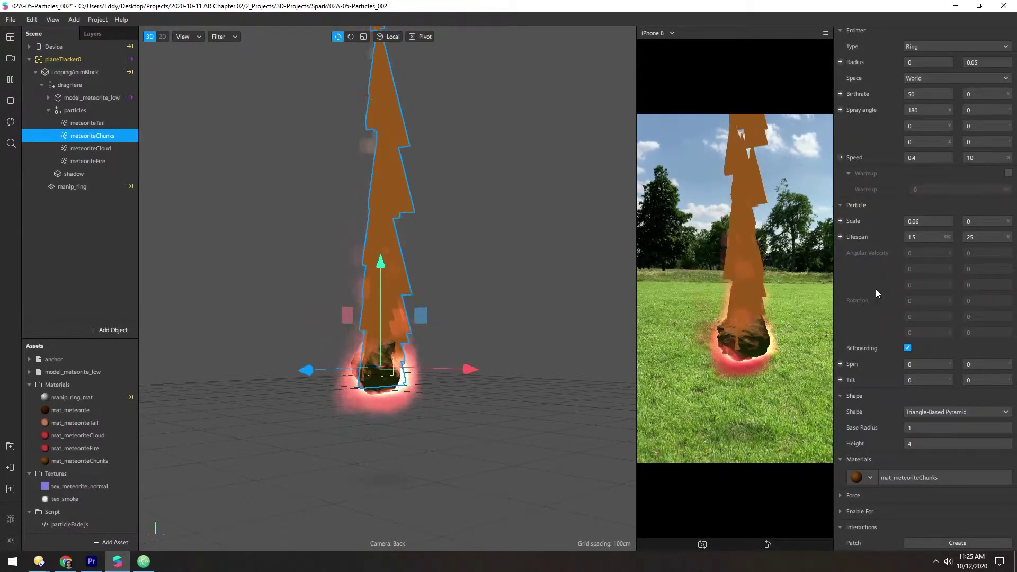
- Set the chunk particle scale to 0.01 with 50% variation
left_click(931, 220)
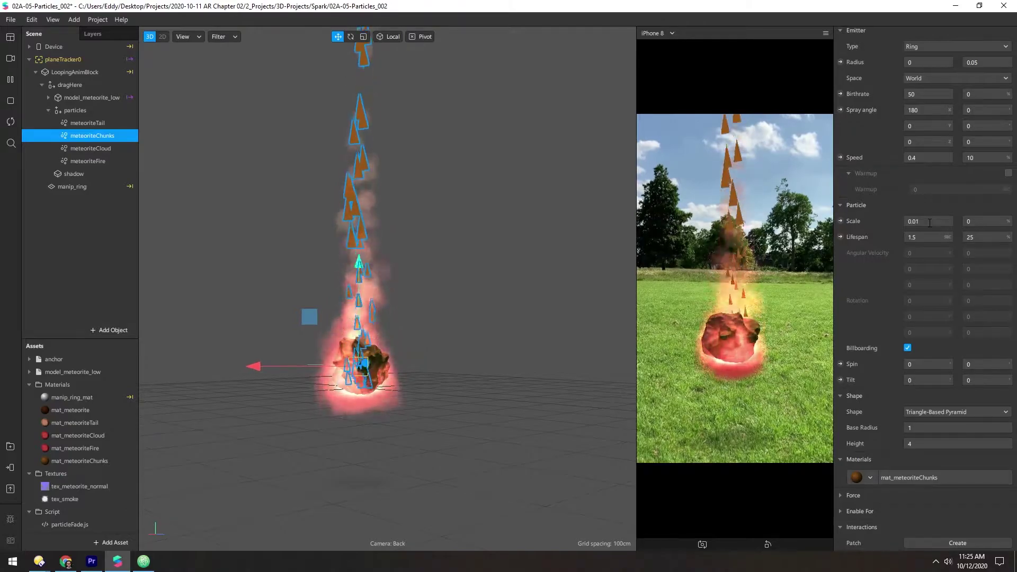
key("Tab")
type("5")
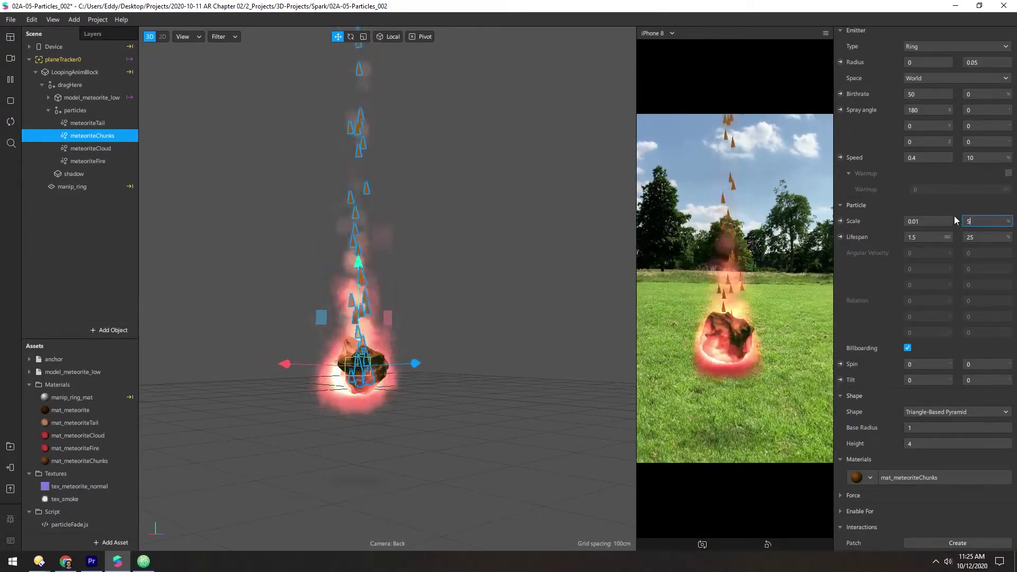
type("0")
key("Return")
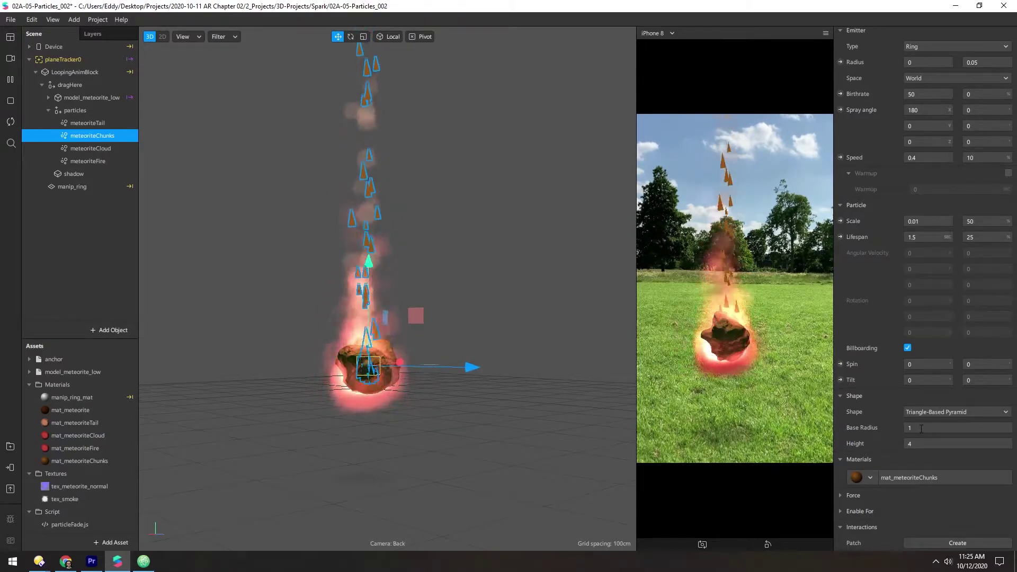
- Shrink the pyramid base radius to 0.1 and bring the height back to 2
type("0.2")
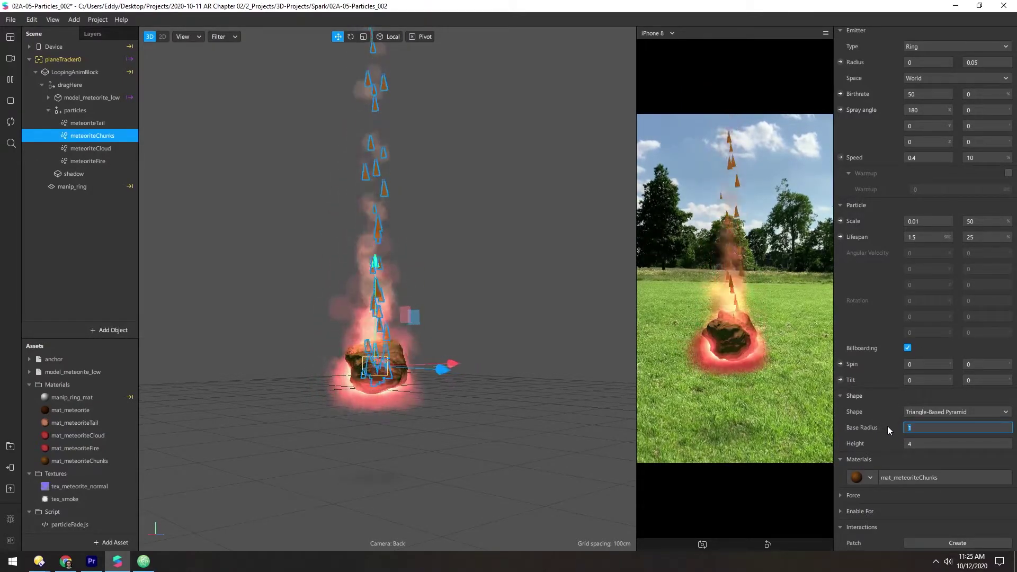
key("Return")
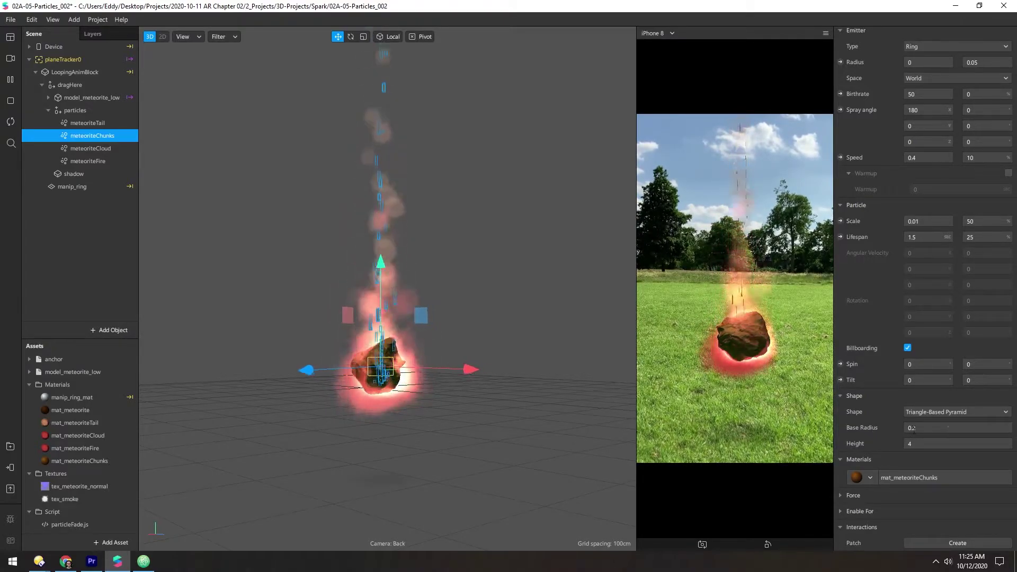
left_click_drag(913, 430, 894, 433)
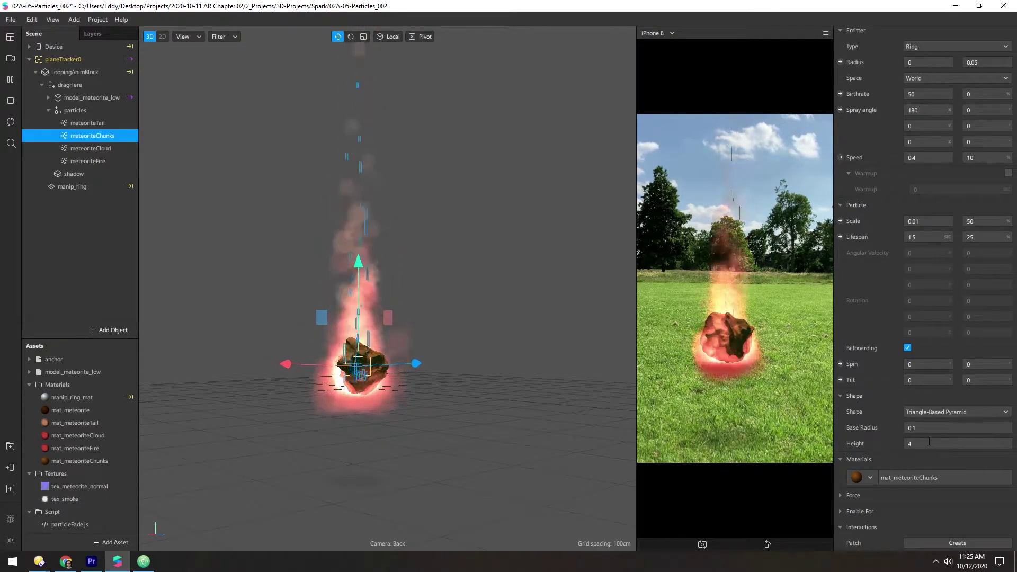
left_click_drag(930, 442, 875, 444)
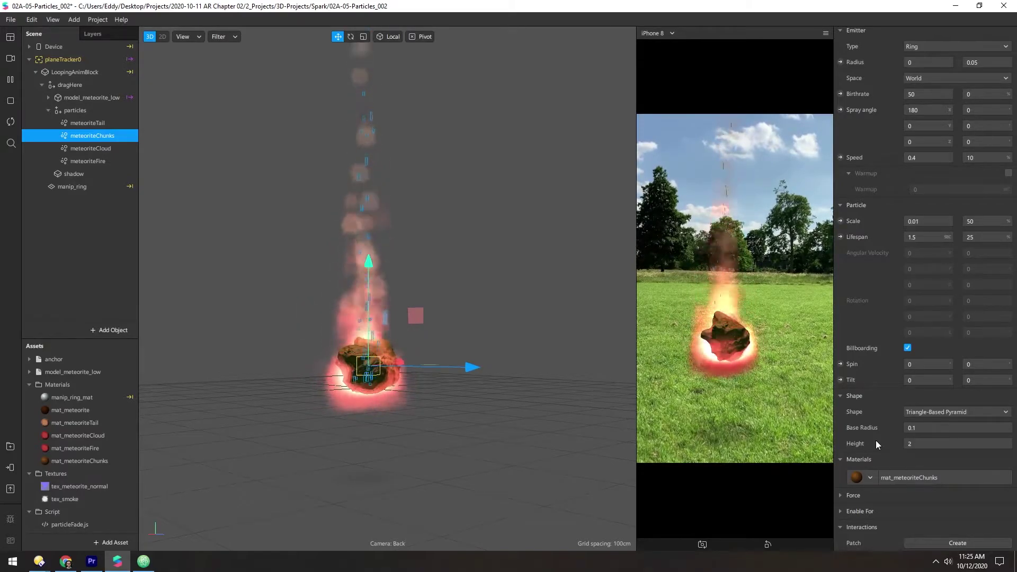
- Pause particle playback, frame the meteorite in the viewport, and reselect meteoriteChunks
left_click(11, 81)
left_click(360, 466)
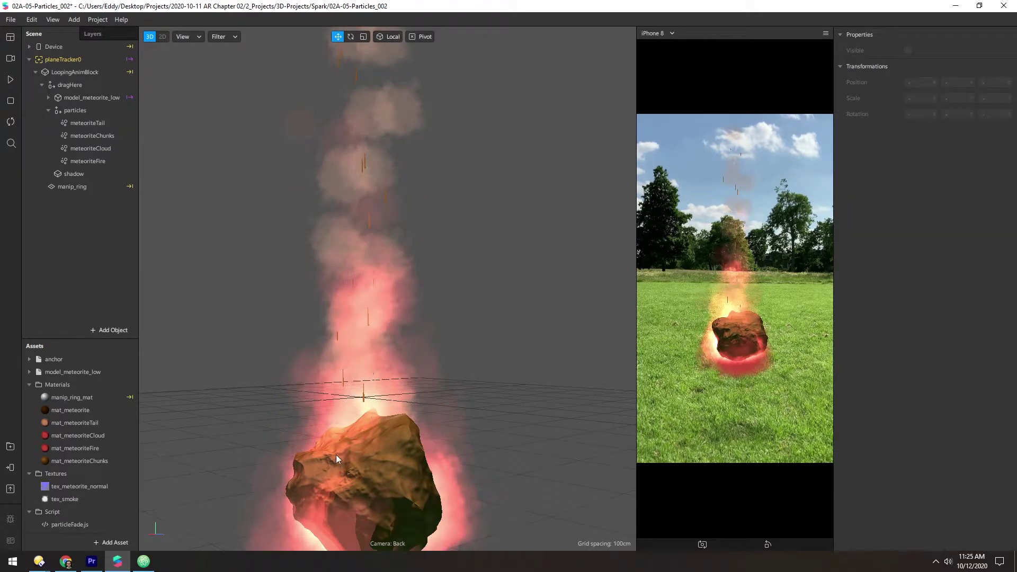
scroll(354, 410, "up", 5)
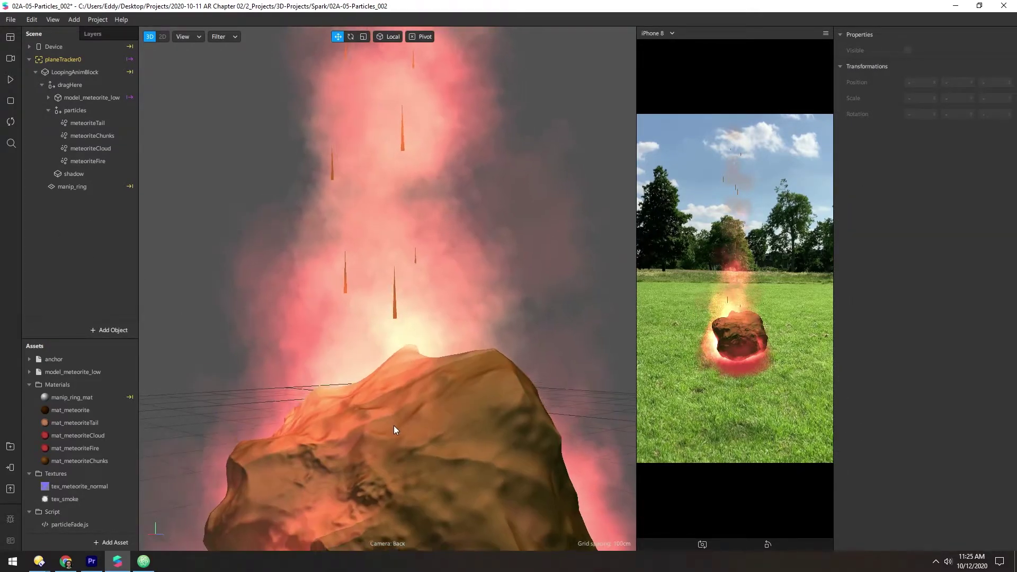
left_click_drag(395, 429, 400, 345)
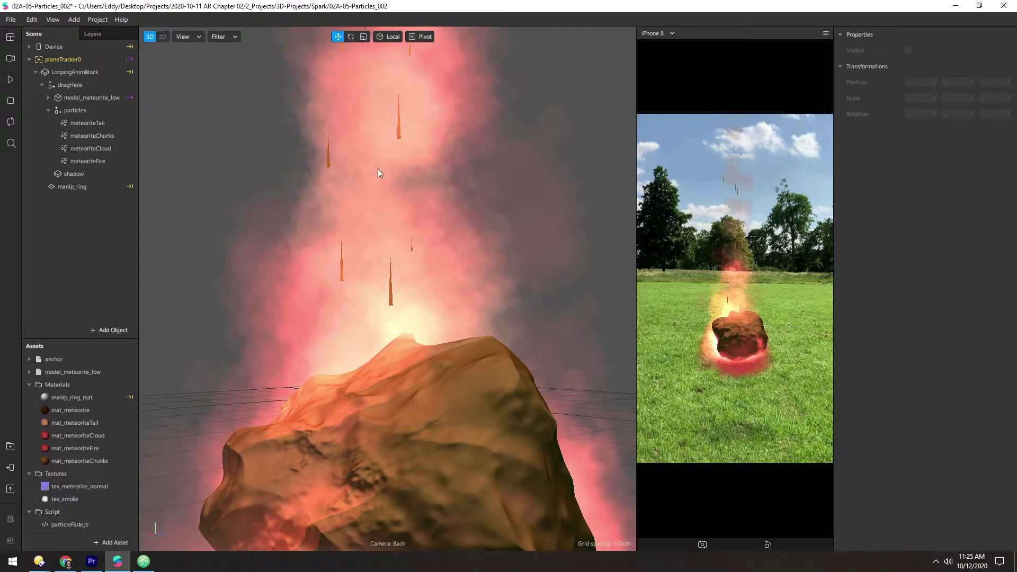
scroll(353, 222, "down", 3)
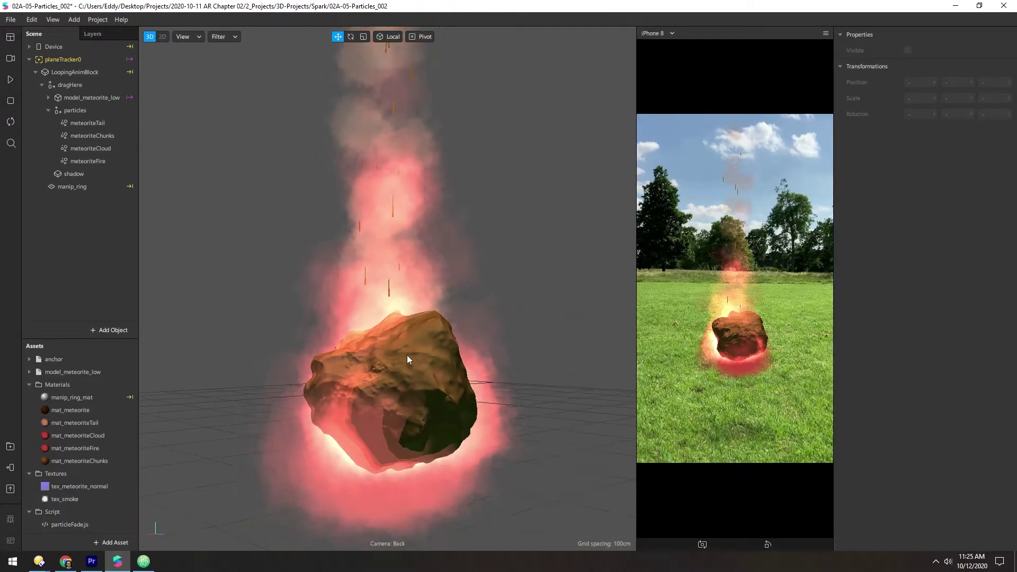
left_click(66, 140)
scroll(884, 265, "down", 5)
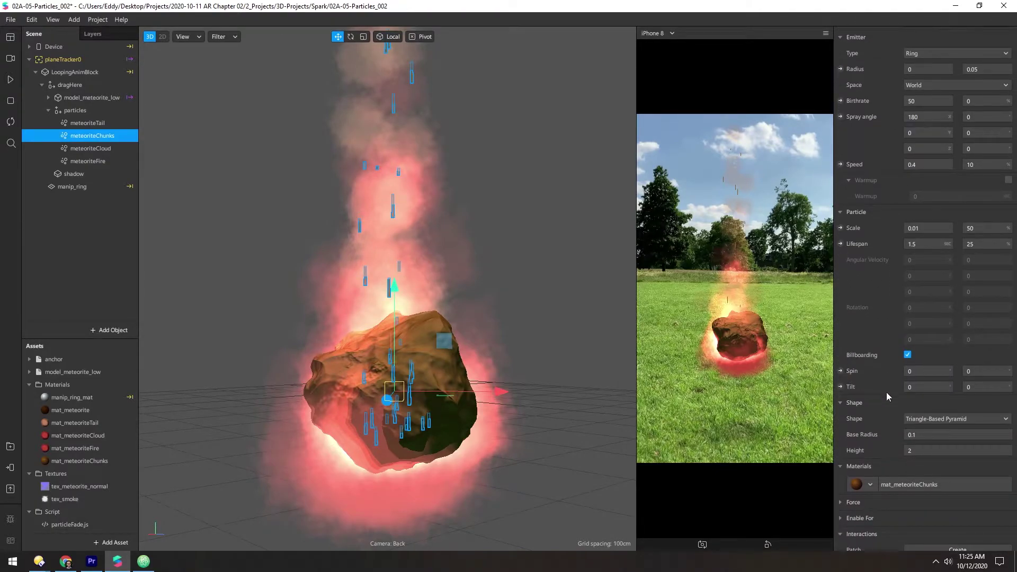
- Set the meteoriteChunks Tilt to 180, then restart and pause playback to inspect
type("180")
key("Return")
left_click(11, 80)
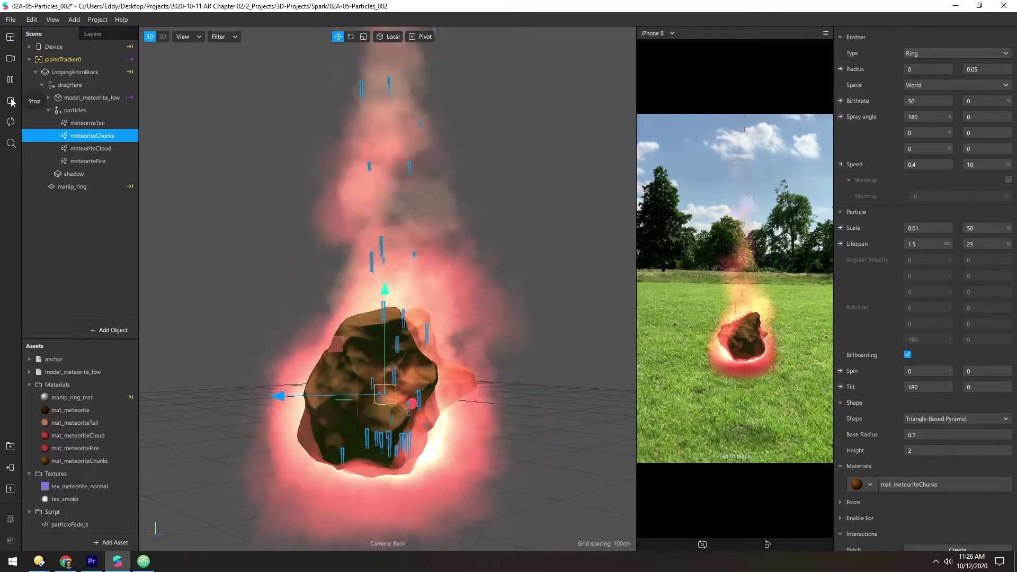
left_click(11, 80)
- Deselect the chunk emitter, zoom the viewport to inspect, and resume the meteorite animation
left_click(205, 259)
scroll(371, 238, "up", 10)
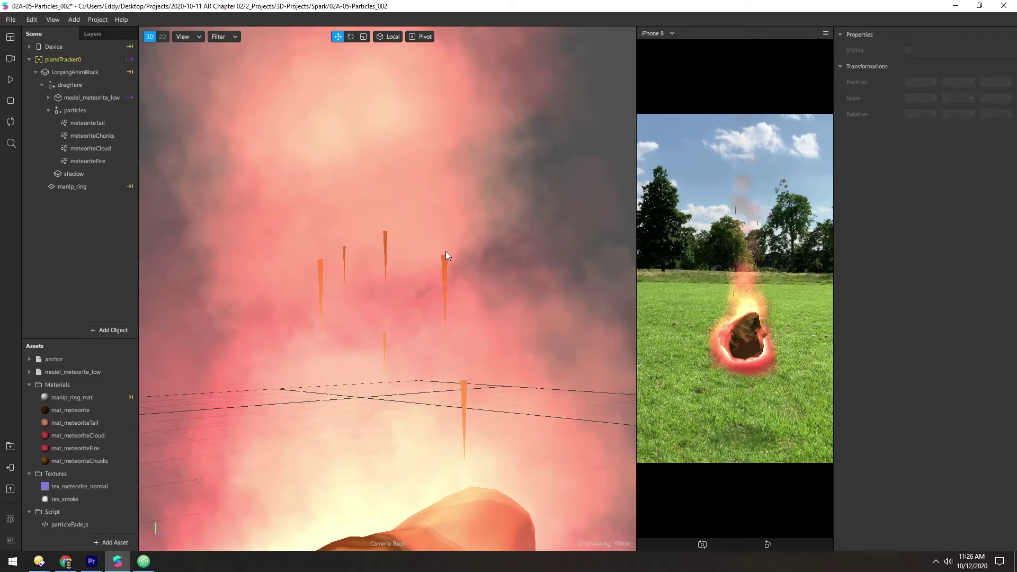
scroll(419, 307, "down", 10)
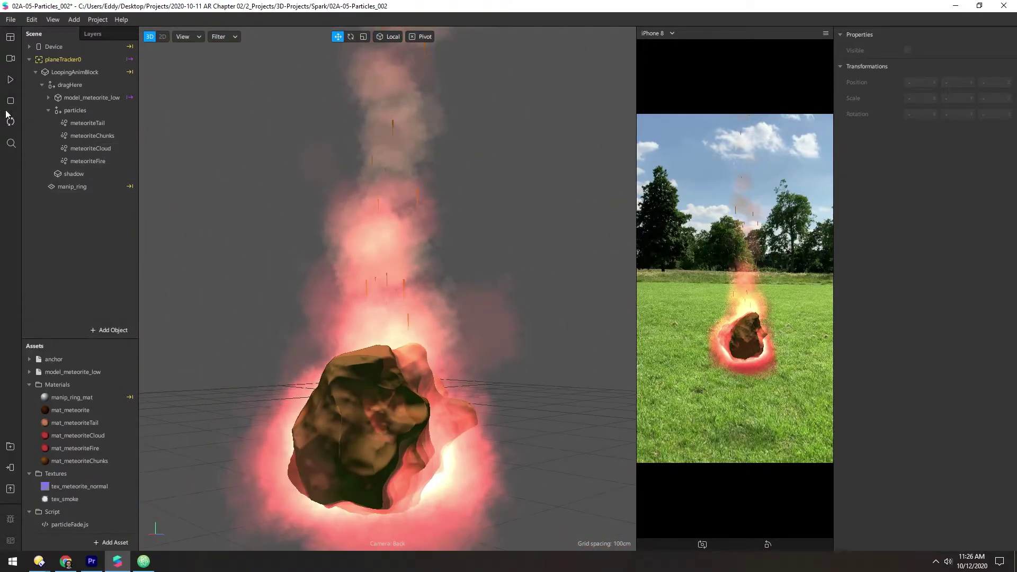
left_click(9, 81)
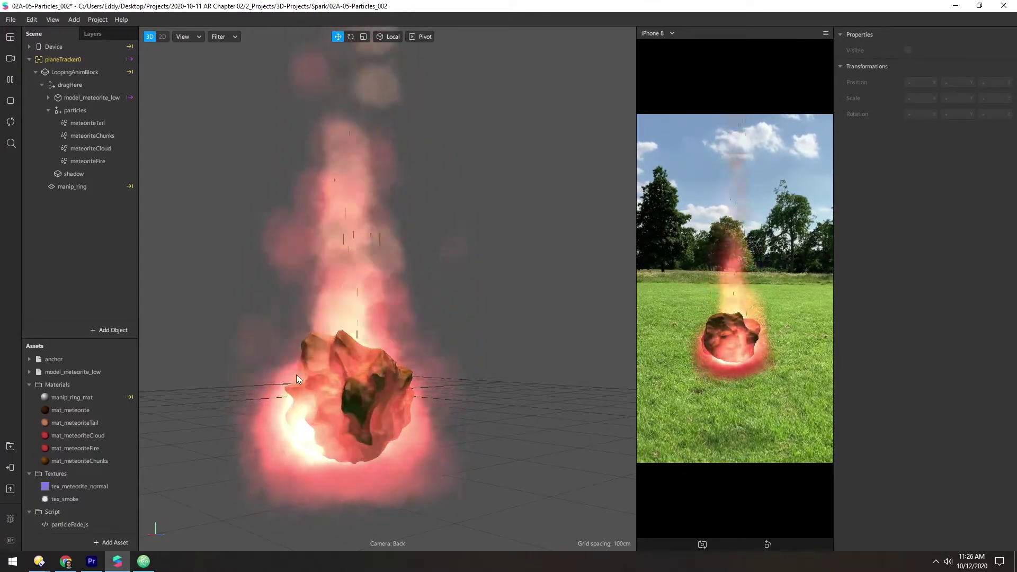
scroll(334, 400, "down", 3)
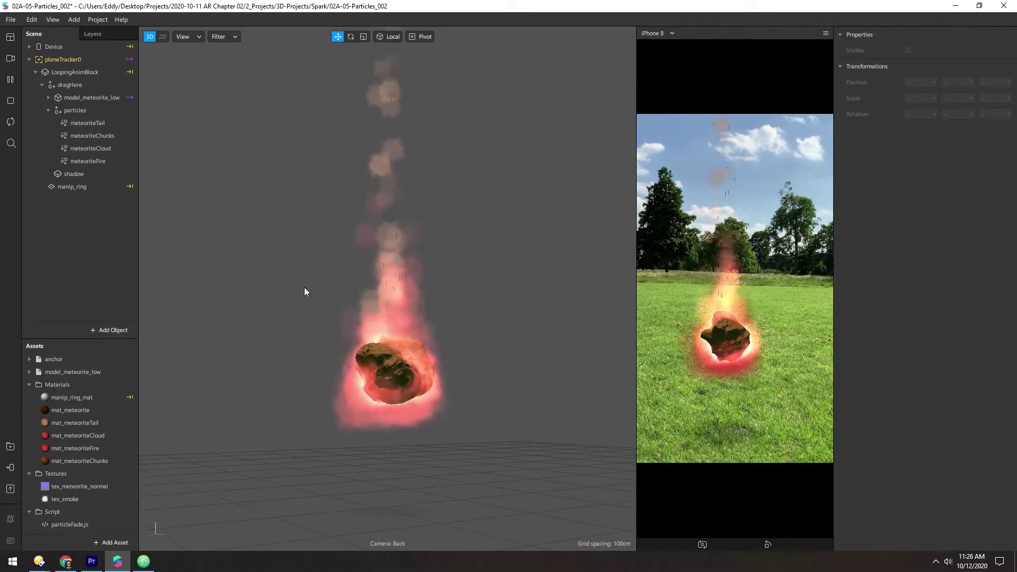
- Select the meteoriteTail emitter in the scene list
left_click(85, 124)
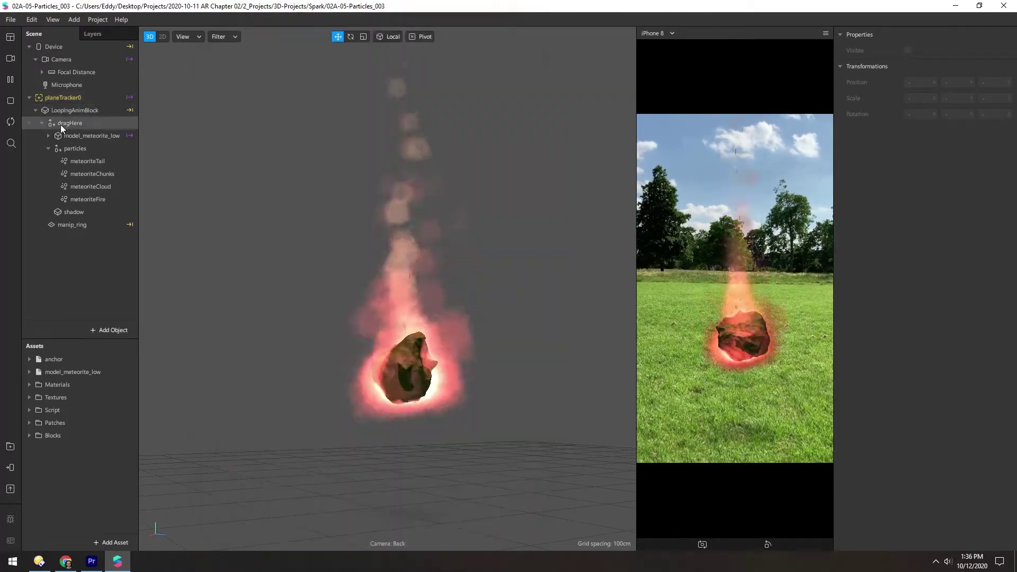
- Set acceleration strength to 0, 0, 1.5 for the emitters meteoriteTail through meteoriteFire
left_click(80, 161)
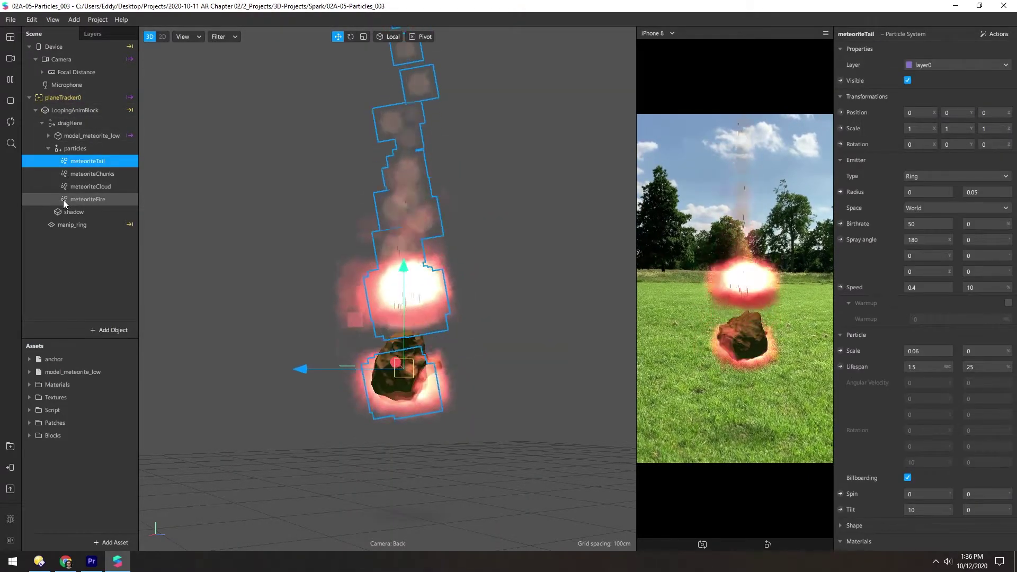
left_click(58, 199, "shift")
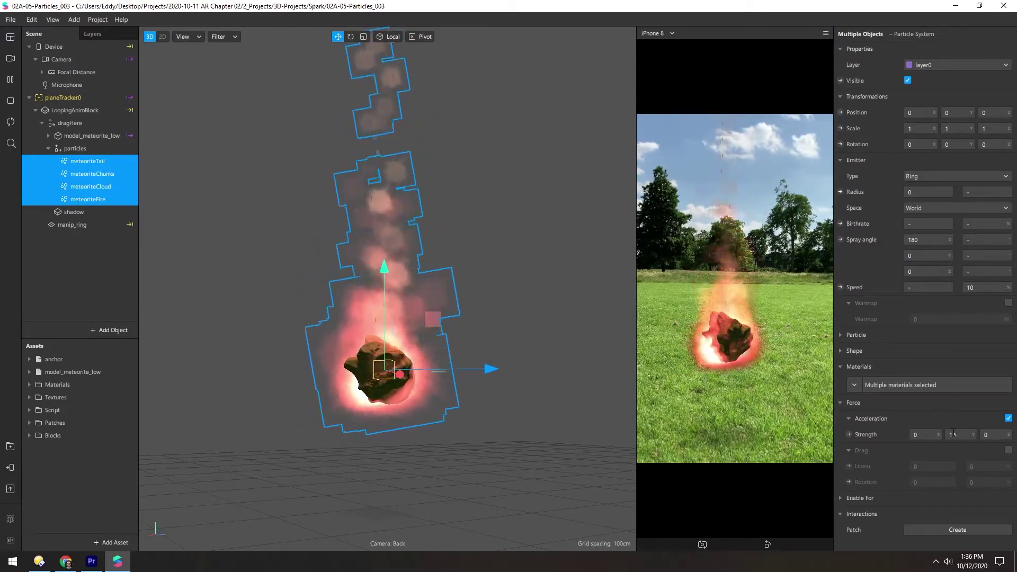
type("0")
key("Tab")
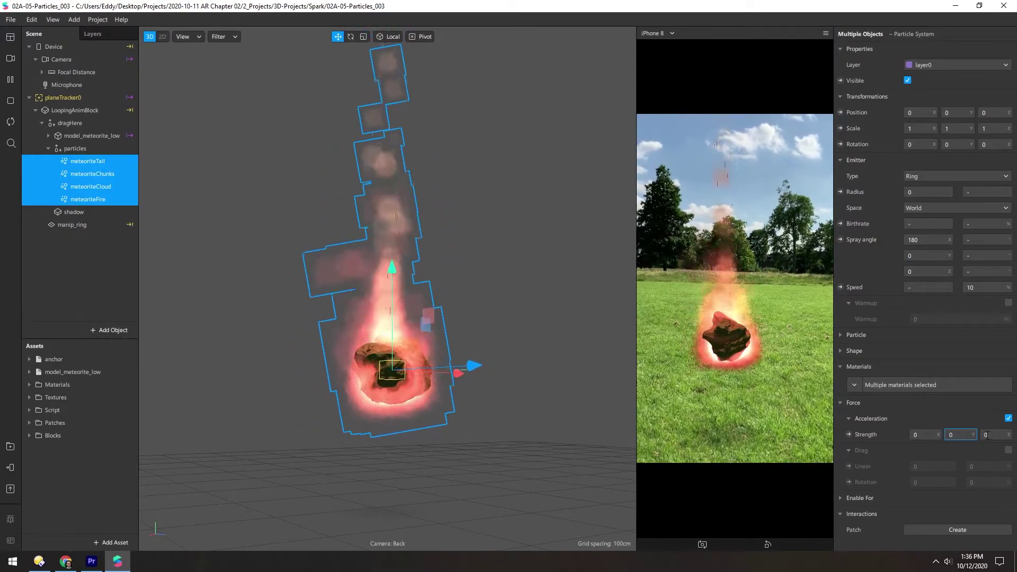
type("1.5")
key("Return")
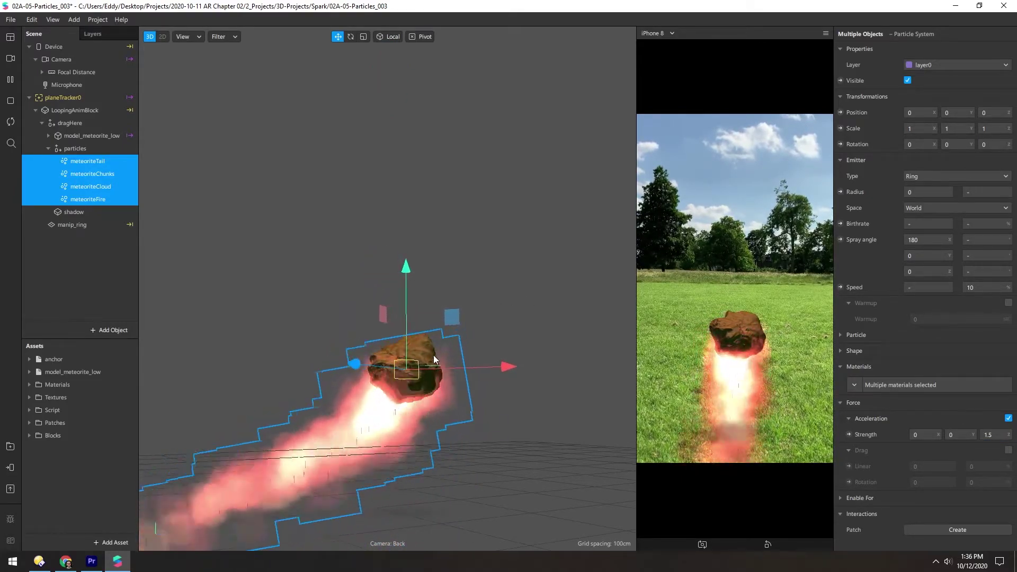
left_click_drag(433, 355, 319, 324)
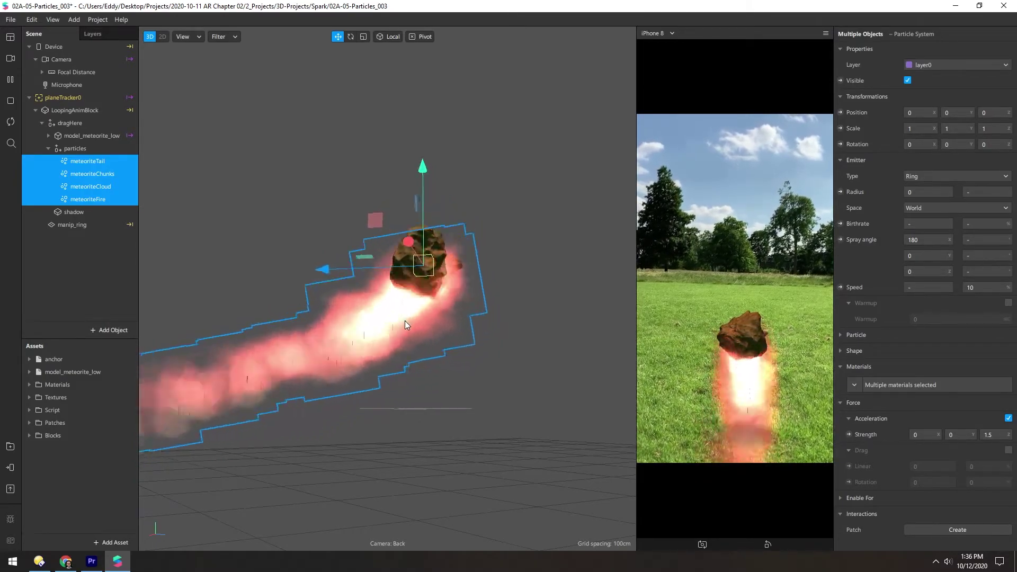